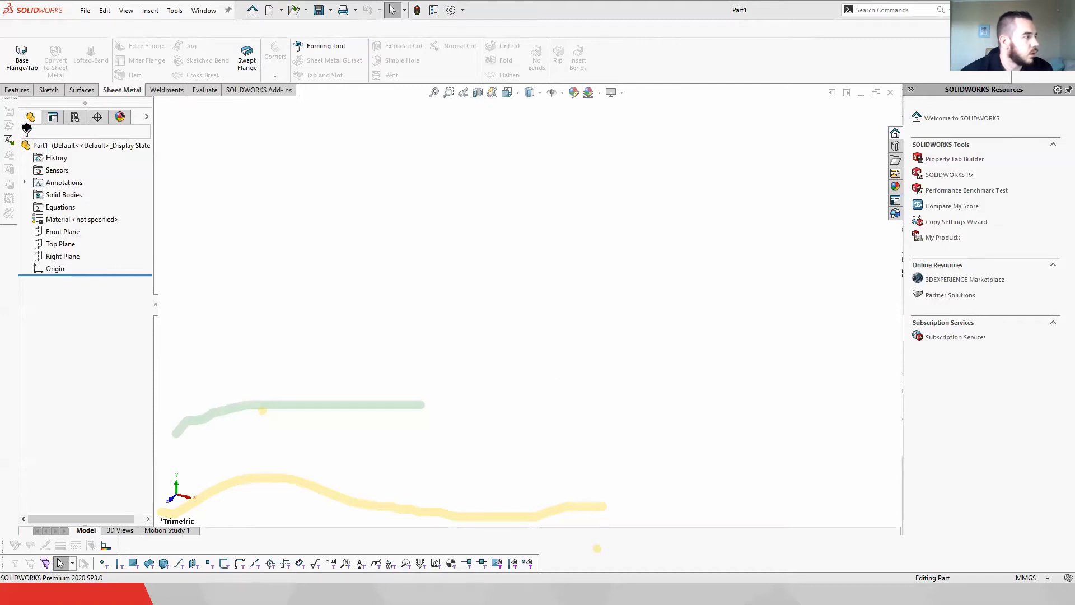
# Step: Select the Front, Top and Right planes and orient the view normal to the selected plane
pyautogui.click(17, 90)
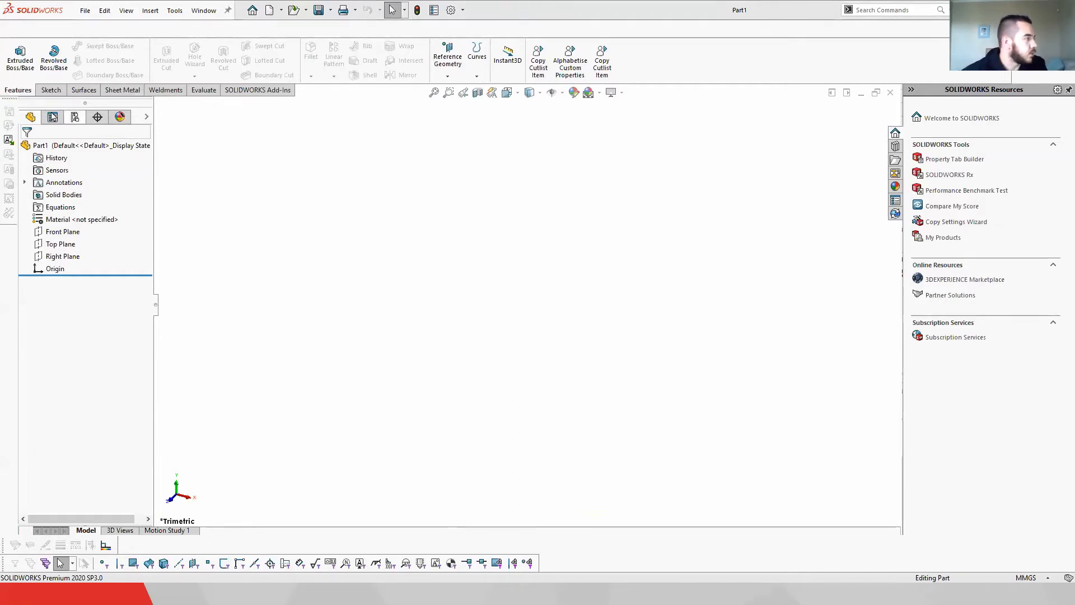
pyautogui.click(59, 231)
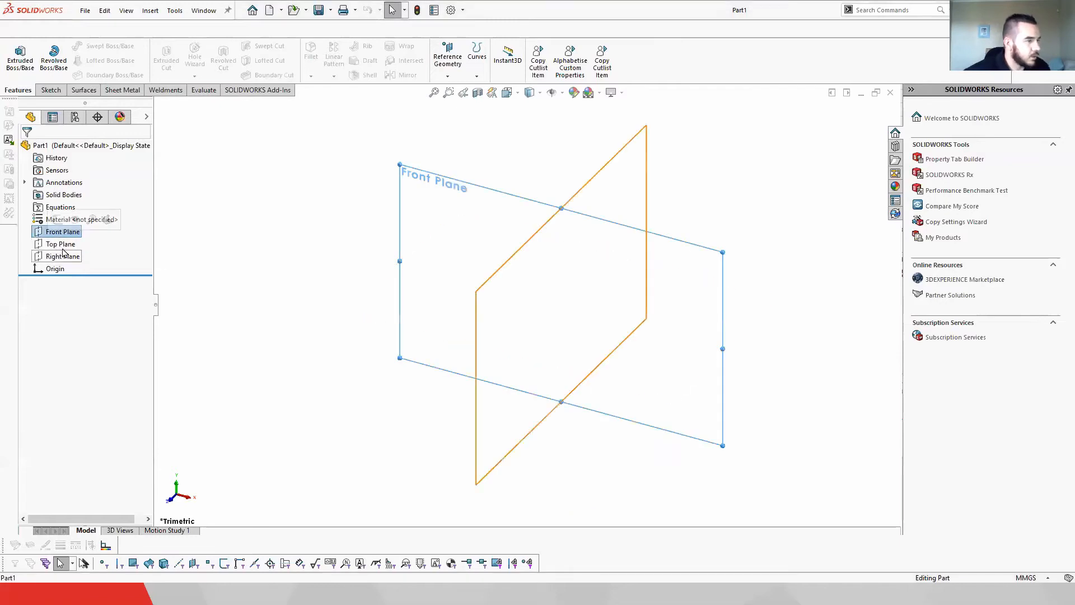
pyautogui.keyDown('shift'); pyautogui.click(61, 255); pyautogui.keyUp('shift')
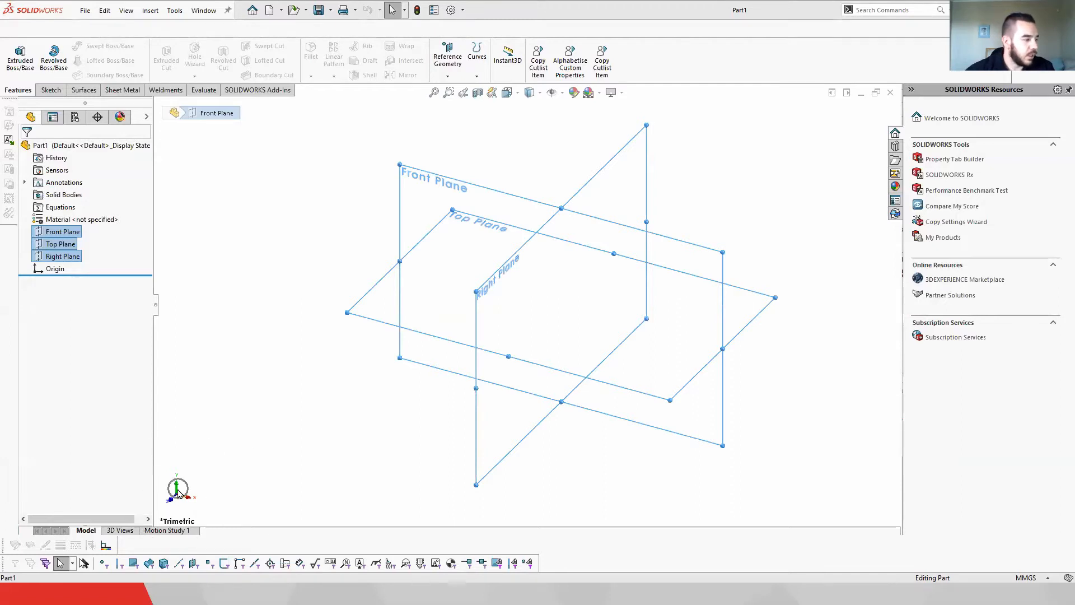
pyautogui.click(463, 189)
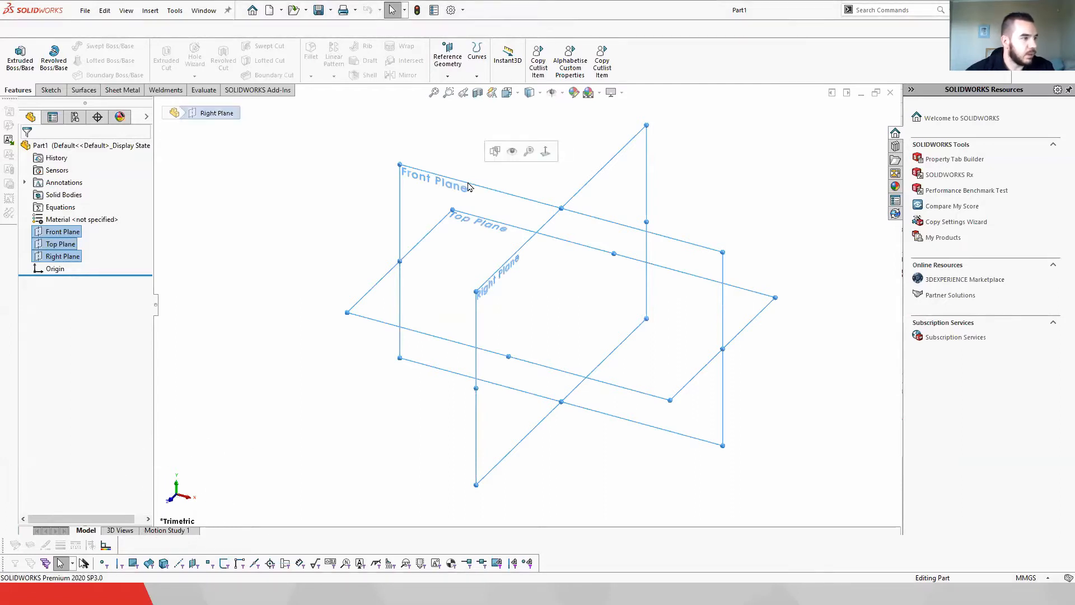
pyautogui.click(546, 151)
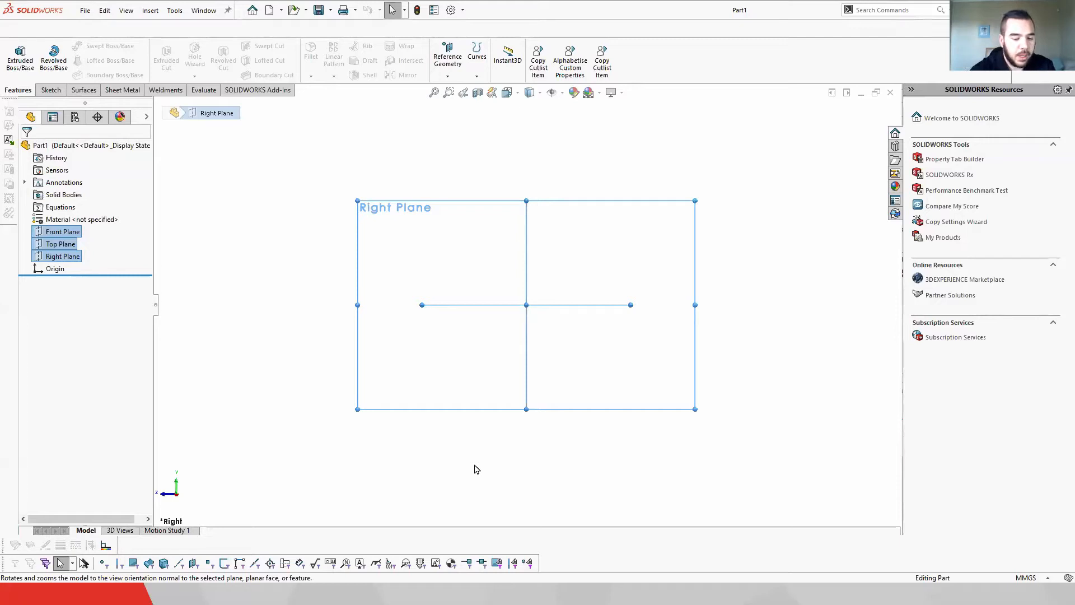
# Step: Switch the view between normal-to and isometric orientations and reselect the Front Plane
pyautogui.hotkey('ctrl', '8')
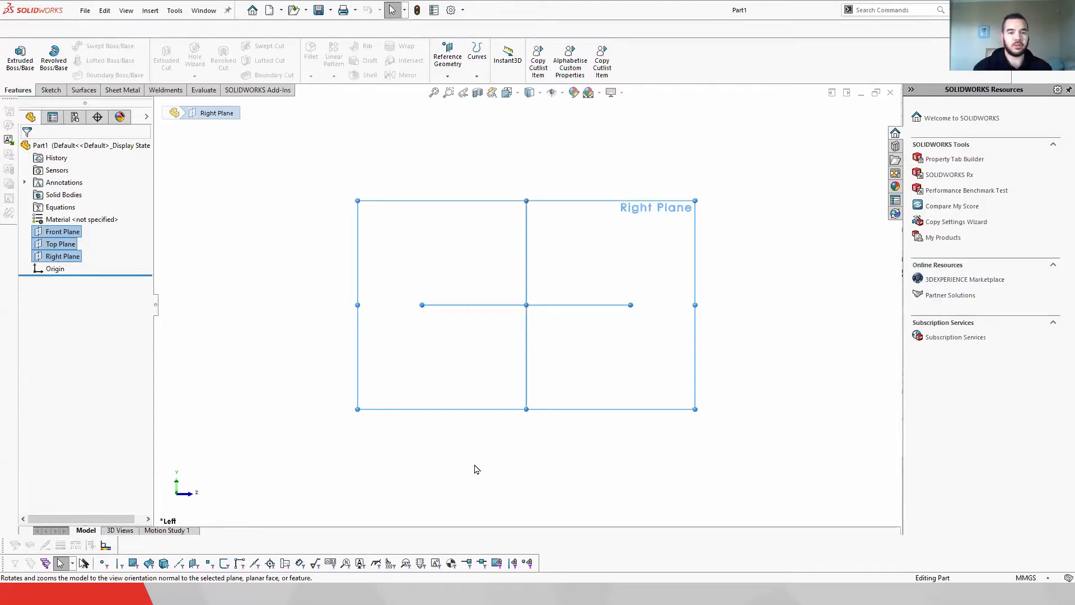
pyautogui.hotkey('ctrl', '7')
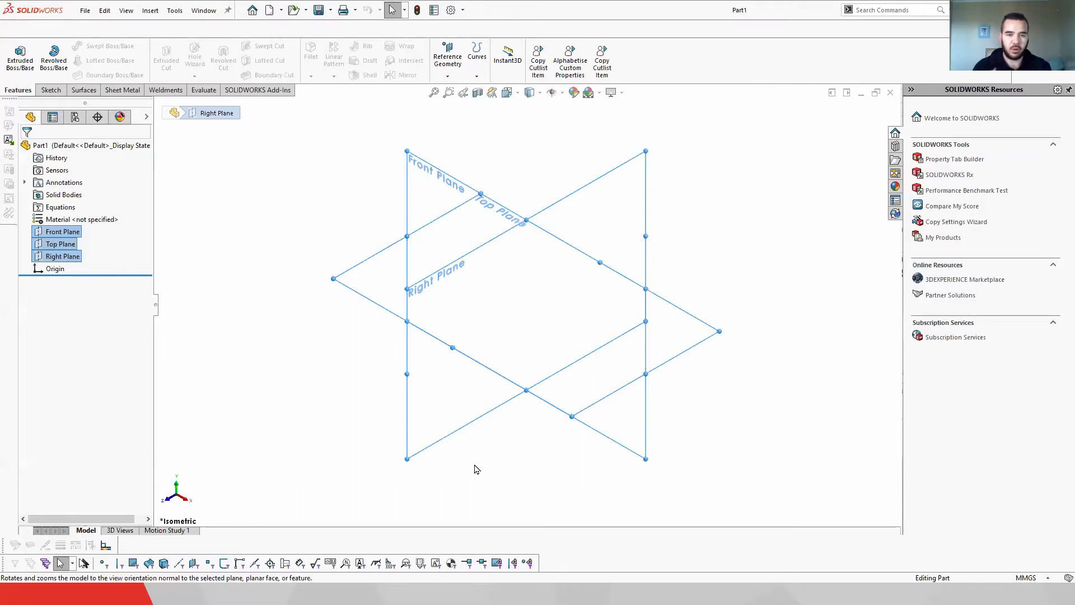
pyautogui.click(288, 200)
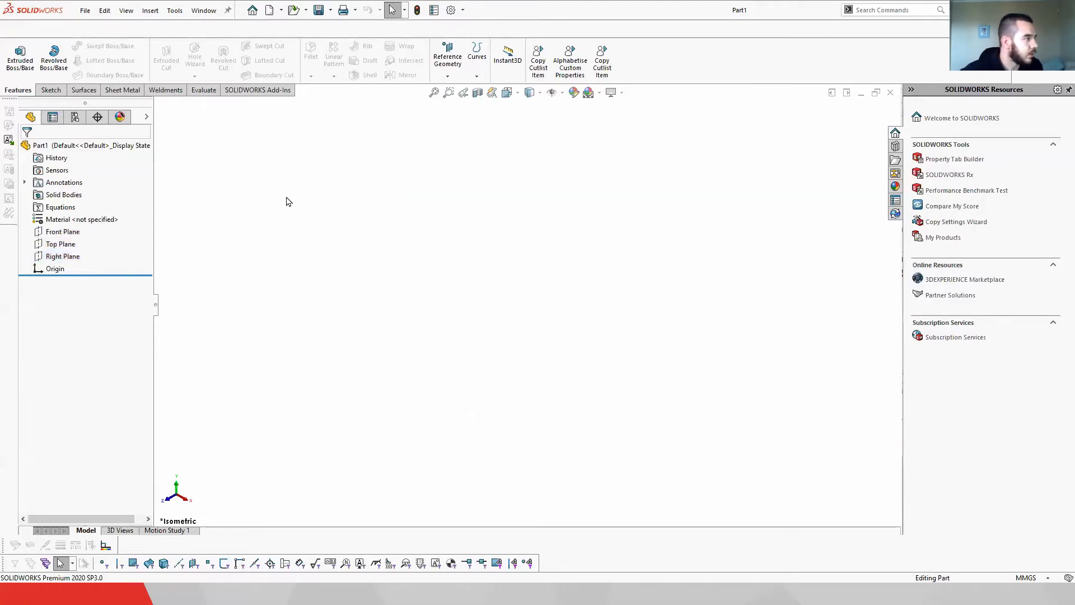
pyautogui.click(61, 232)
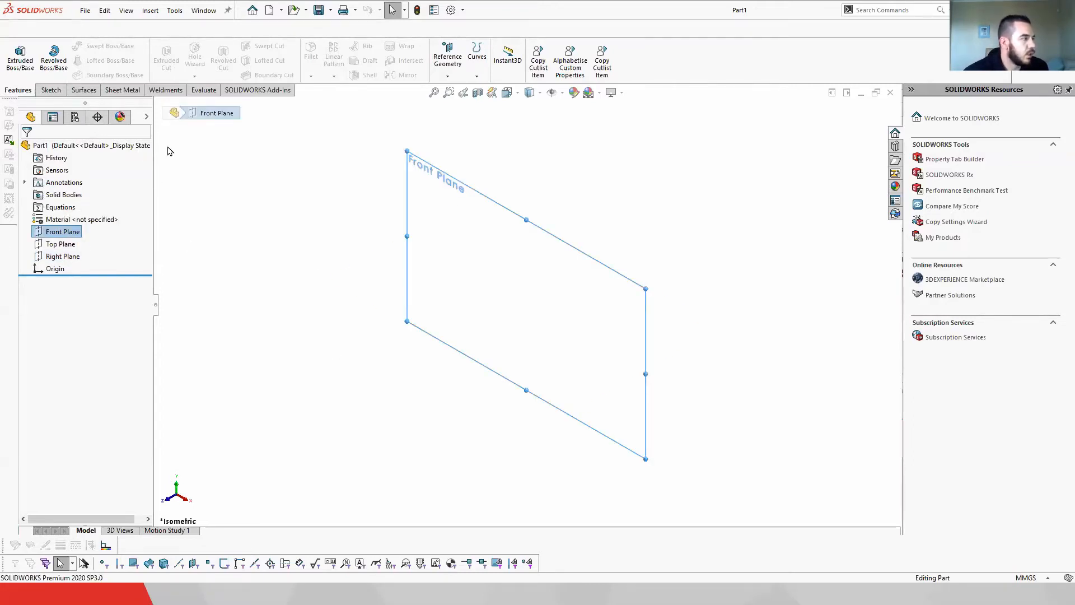
pyautogui.click(48, 91)
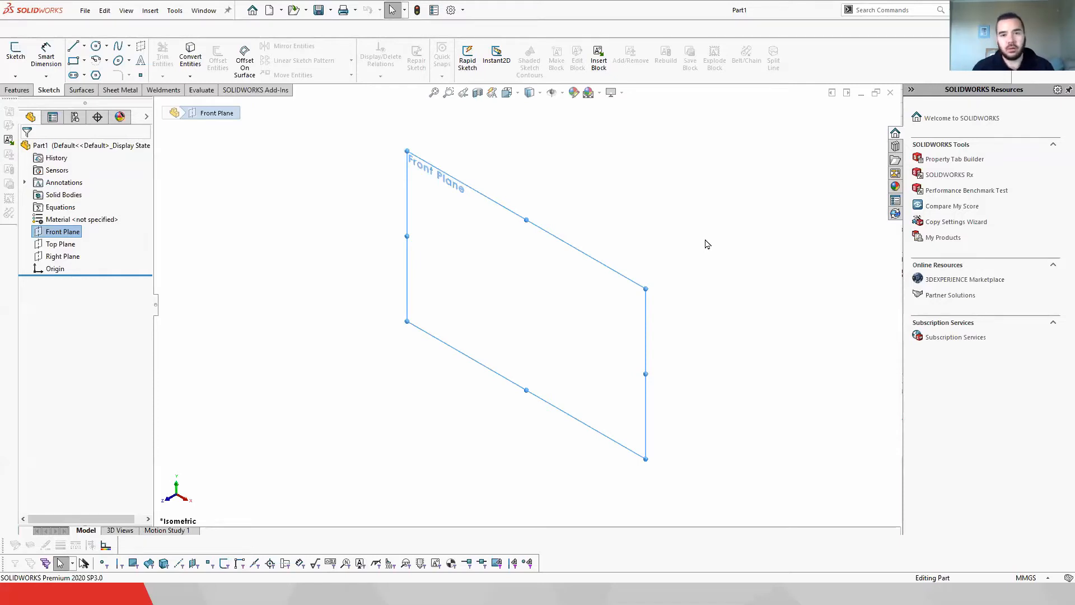
pyautogui.click(214, 251)
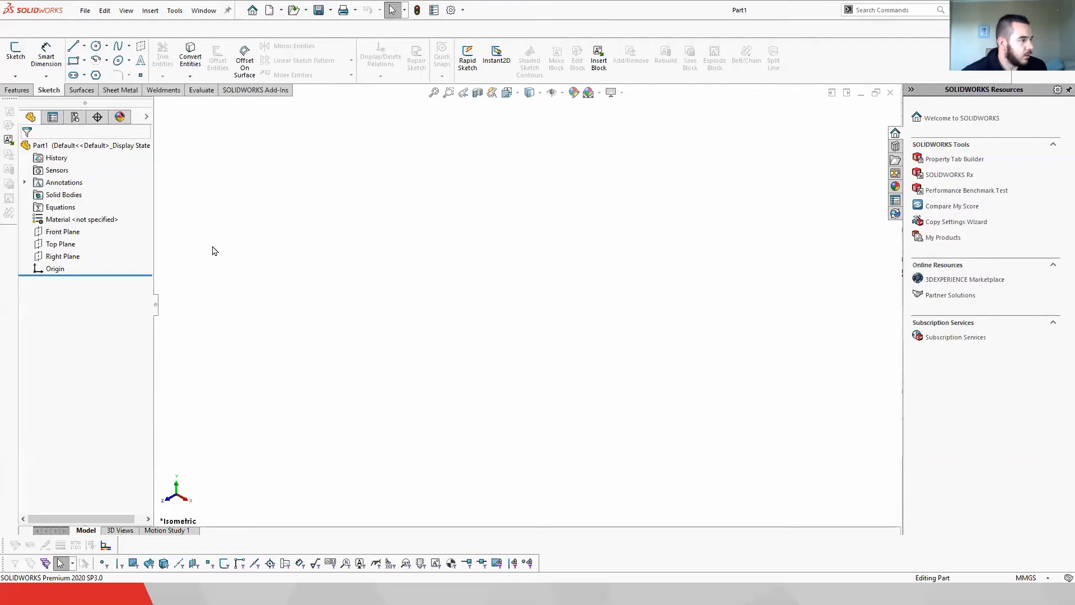
# Step: Open a sketch on the Front Plane and draw a corner rectangle roughly across the plane
pyautogui.click(70, 234)
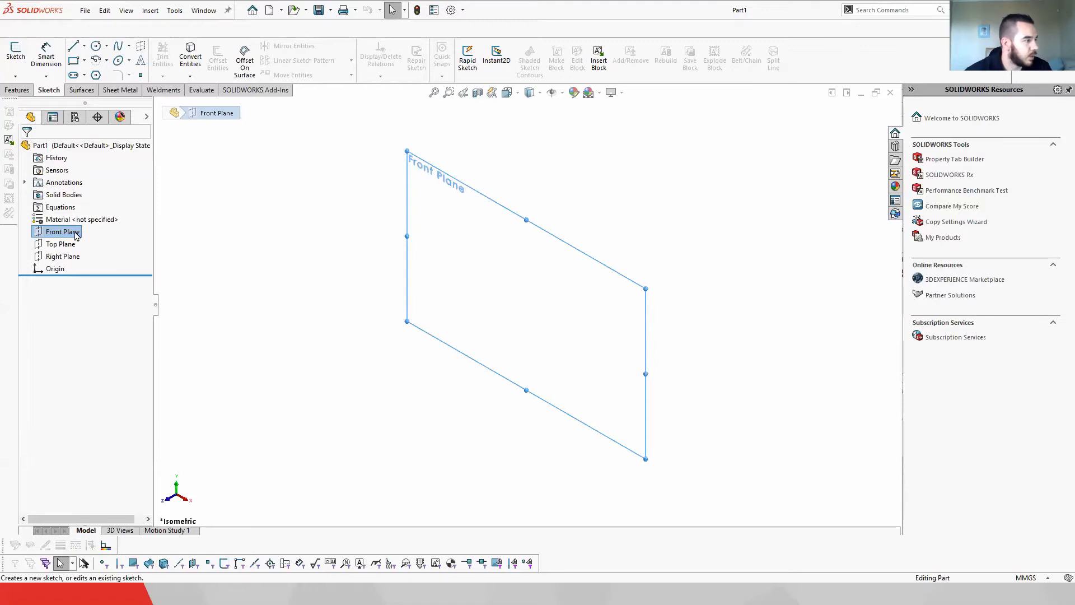
pyautogui.rightClick(77, 233)
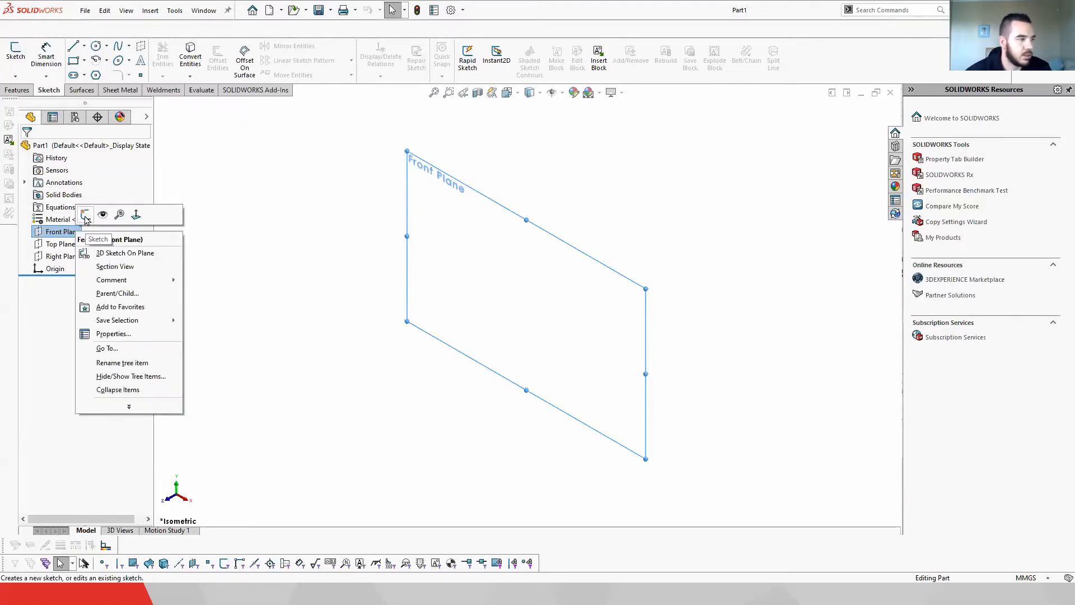
pyautogui.click(85, 216)
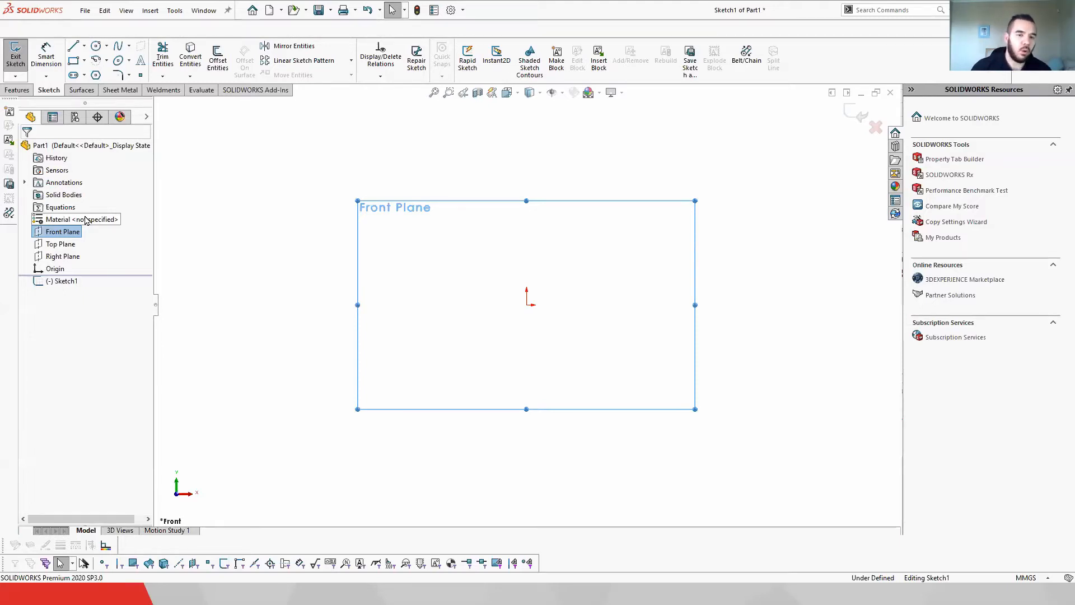
pyautogui.click(576, 181)
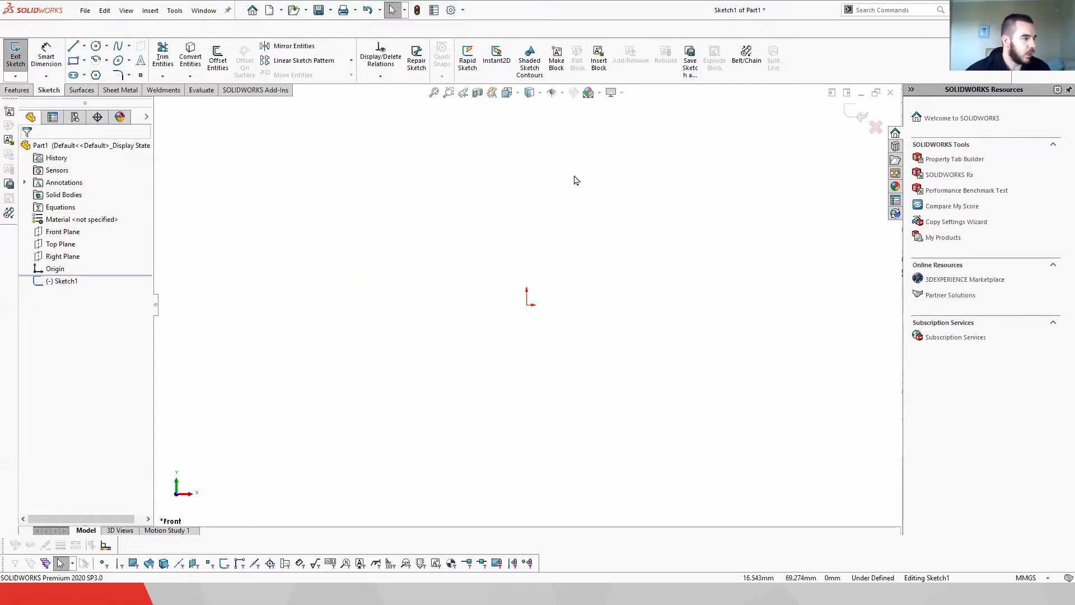
pyautogui.click(67, 235)
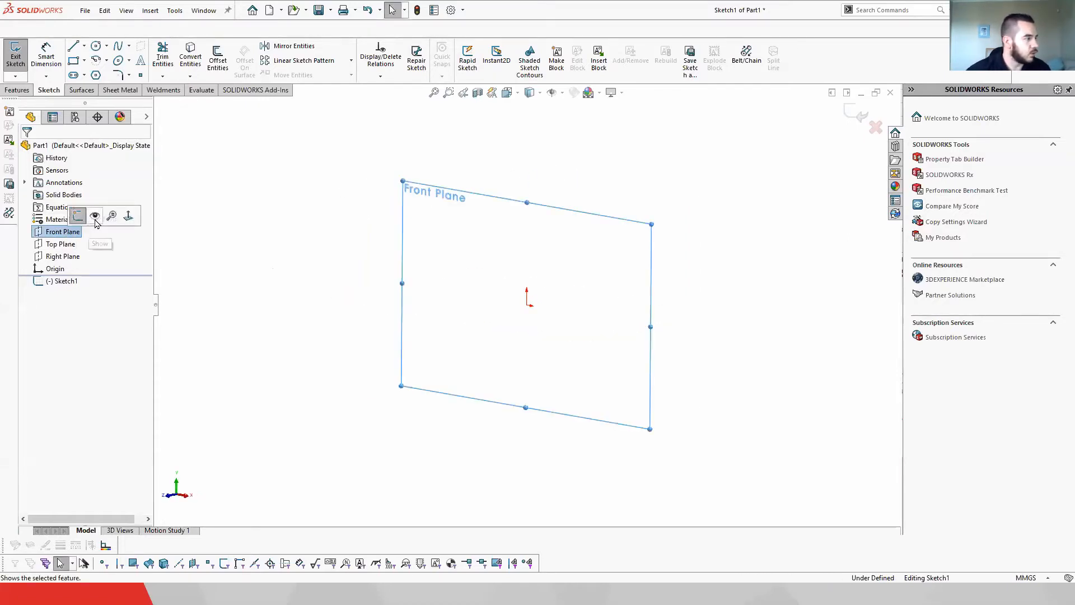
pyautogui.click(73, 61)
pyautogui.click(433, 217)
pyautogui.click(621, 375)
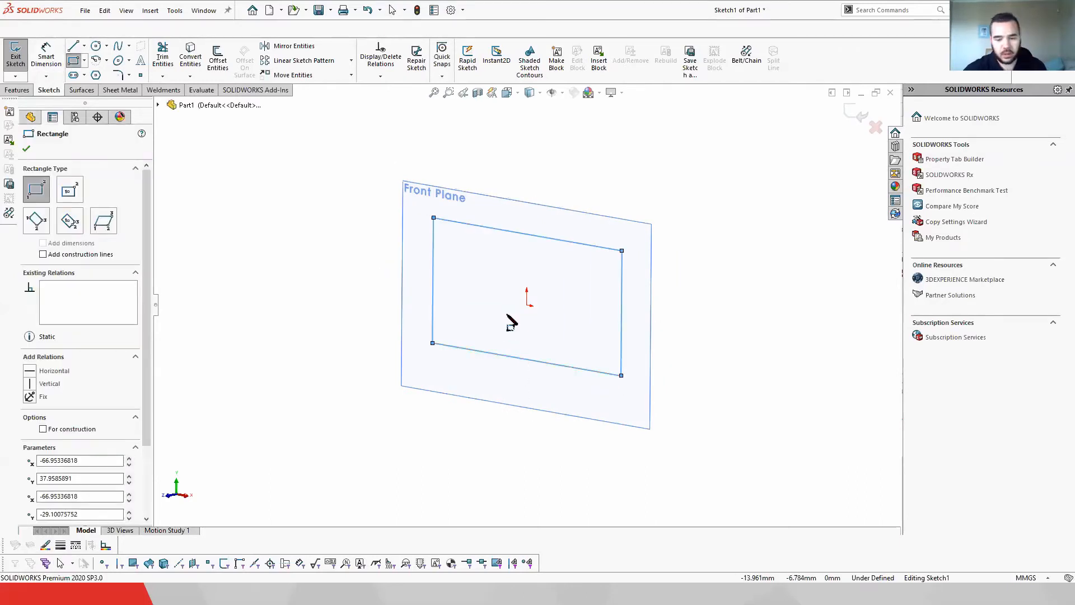
# Step: Leave the rectangle tool, rotate between front and isometric views, and discard the sketch
pyautogui.press('Left')
pyautogui.press('Left')
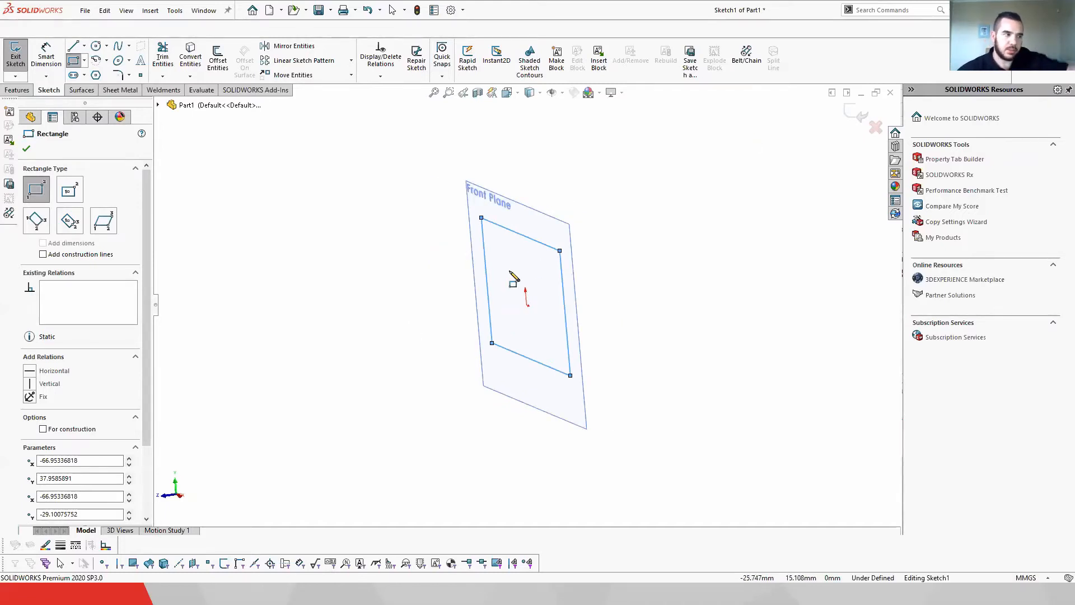
pyautogui.press('Escape')
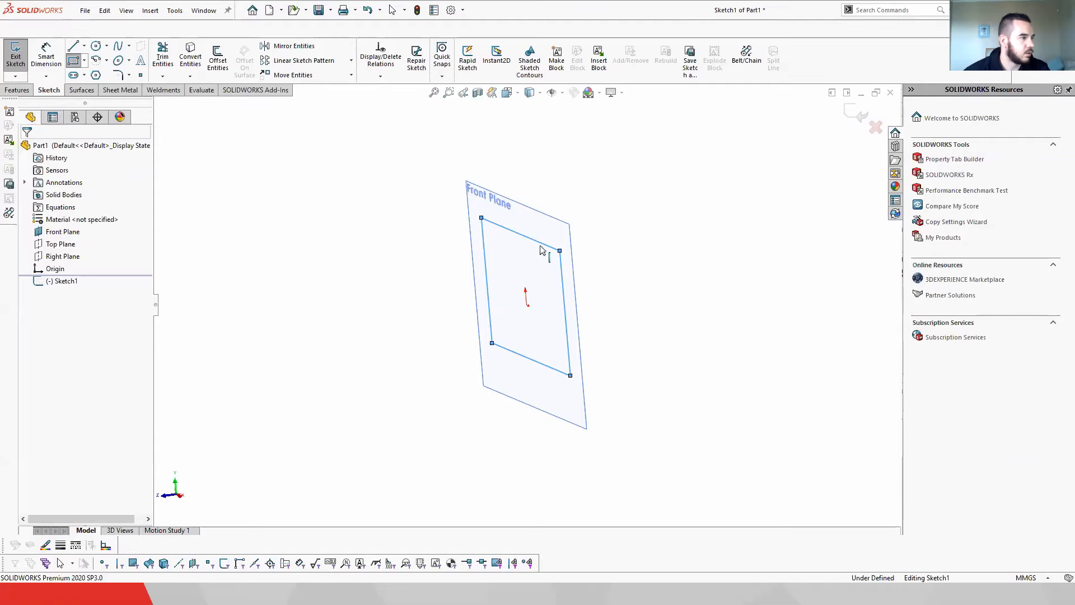
pyautogui.hotkey('ctrl', '1')
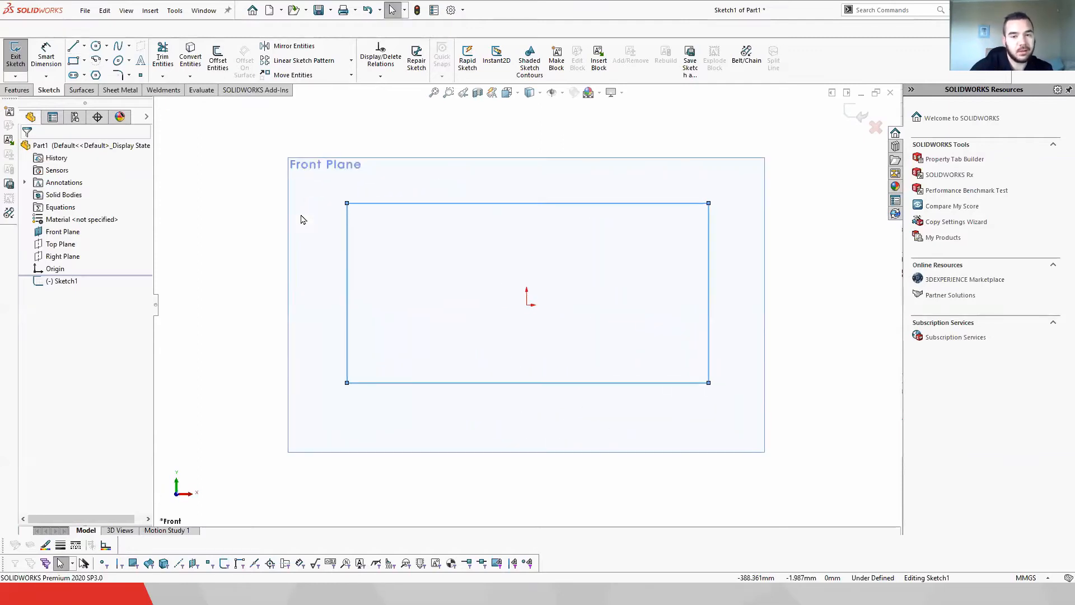
pyautogui.hotkey('ctrl', '7')
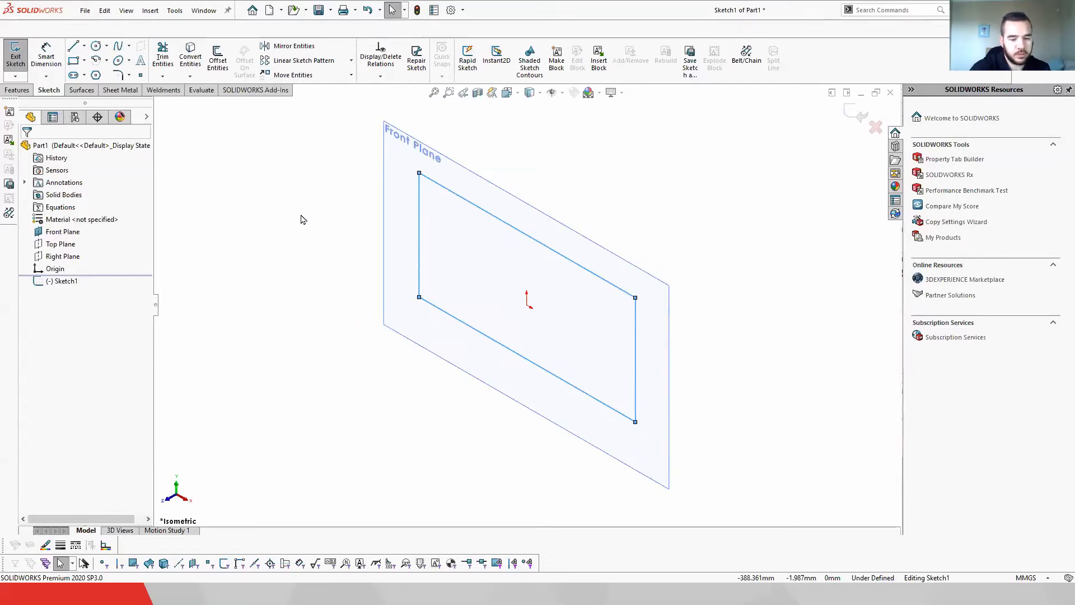
pyautogui.hotkey('ctrl', '1')
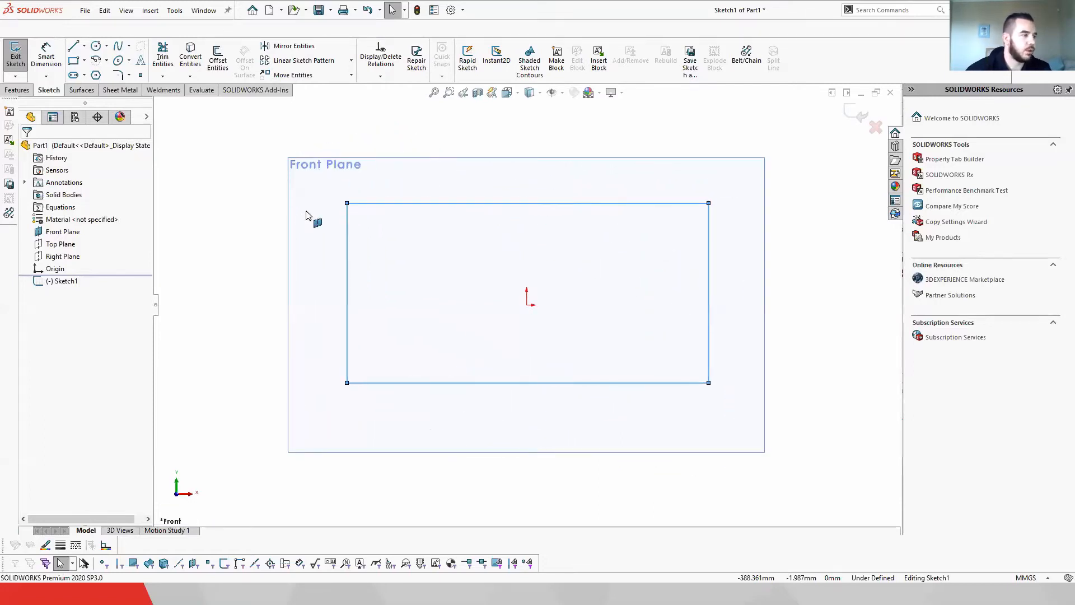
pyautogui.click(876, 127)
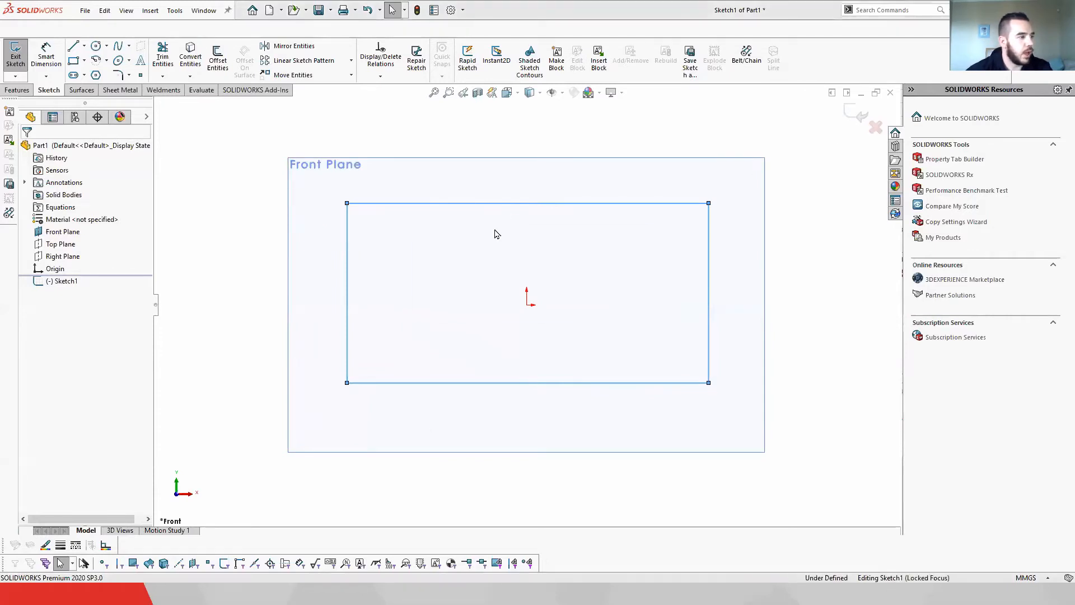
pyautogui.click(582, 303)
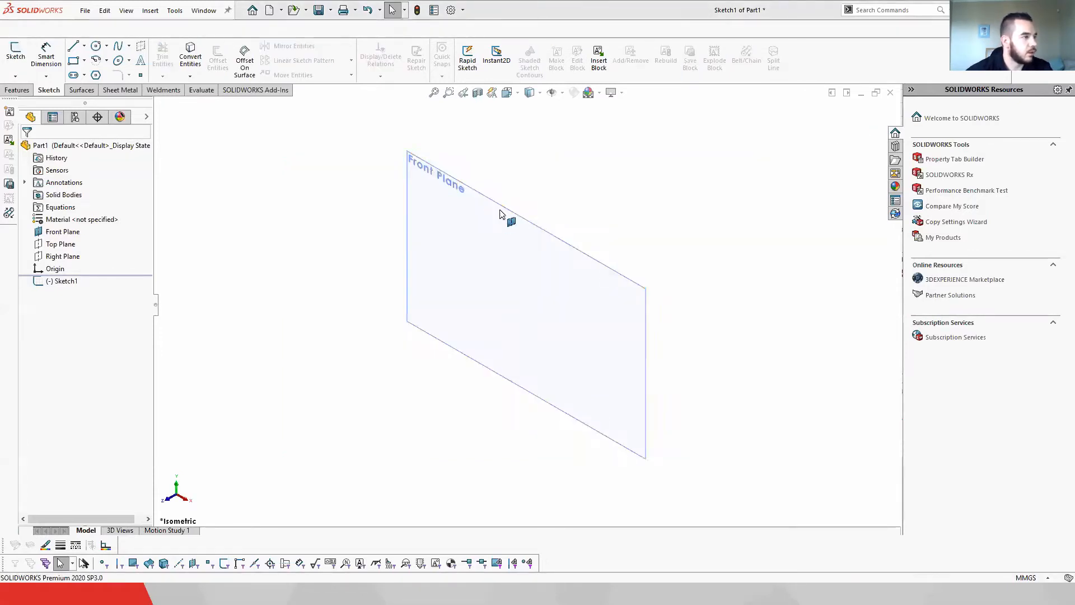
# Step: Review the Sketch settings in System Options and close the dialog
pyautogui.click(469, 26)
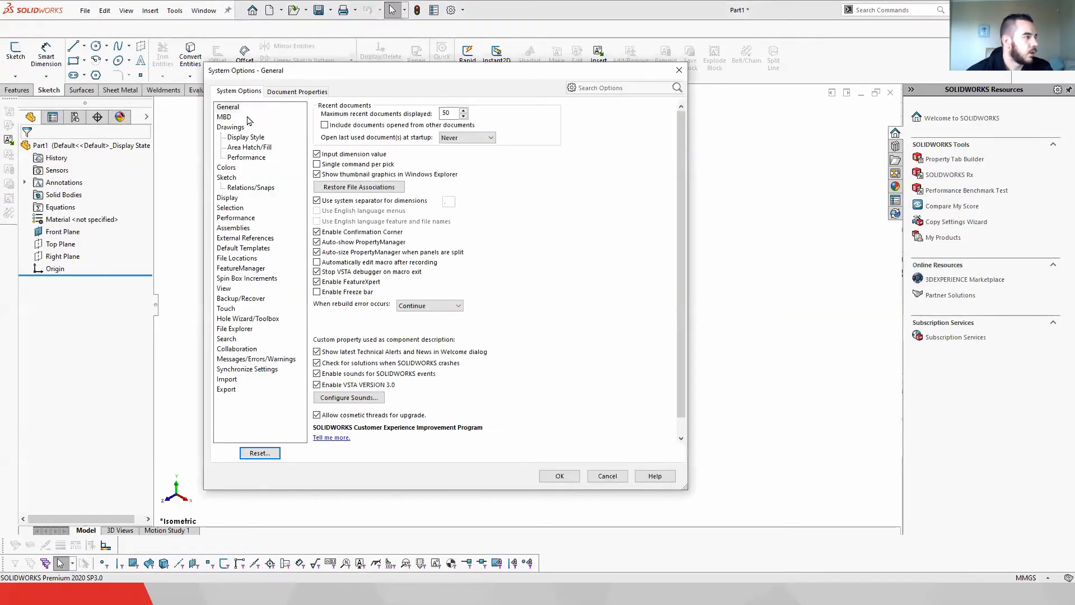
pyautogui.click(229, 178)
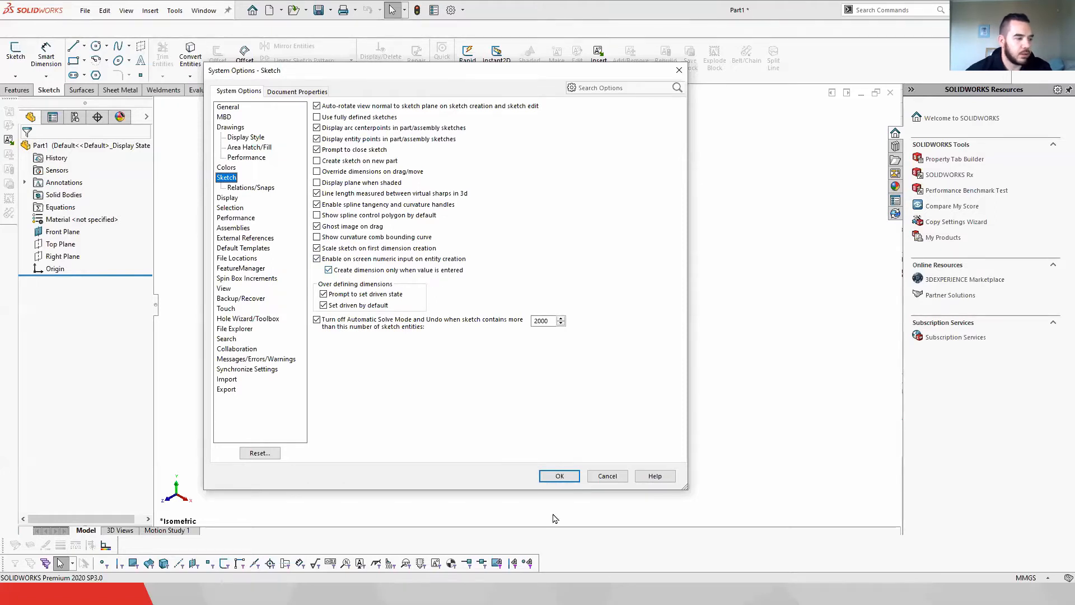
pyautogui.click(559, 479)
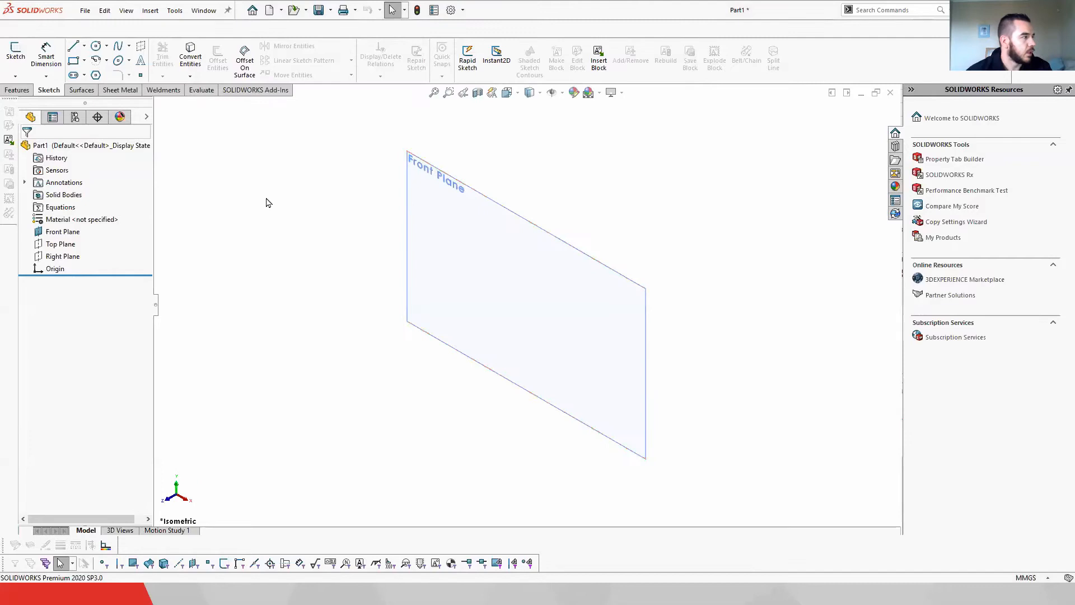
# Step: Start a sketch on the Front Plane and draw a 100 × 100 mm center rectangle centred at the origin
pyautogui.click(65, 232)
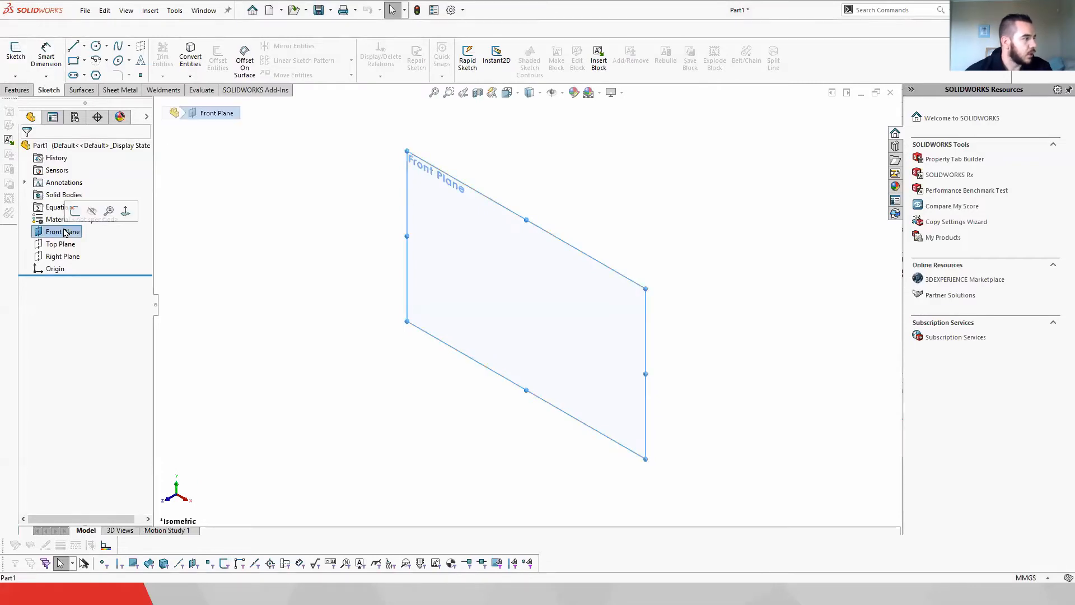
pyautogui.click(75, 216)
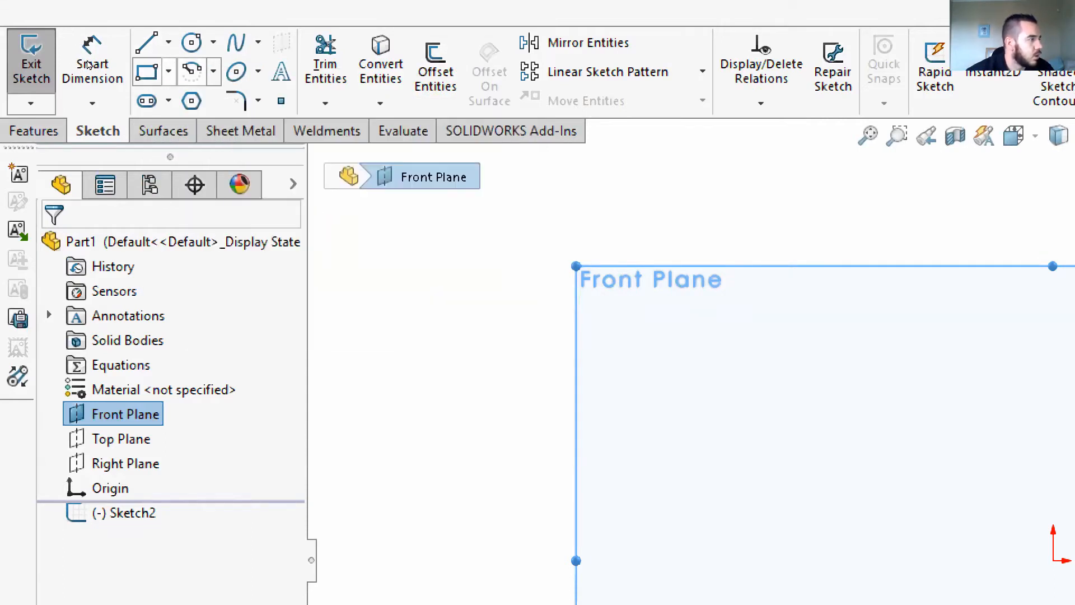
pyautogui.click(168, 72)
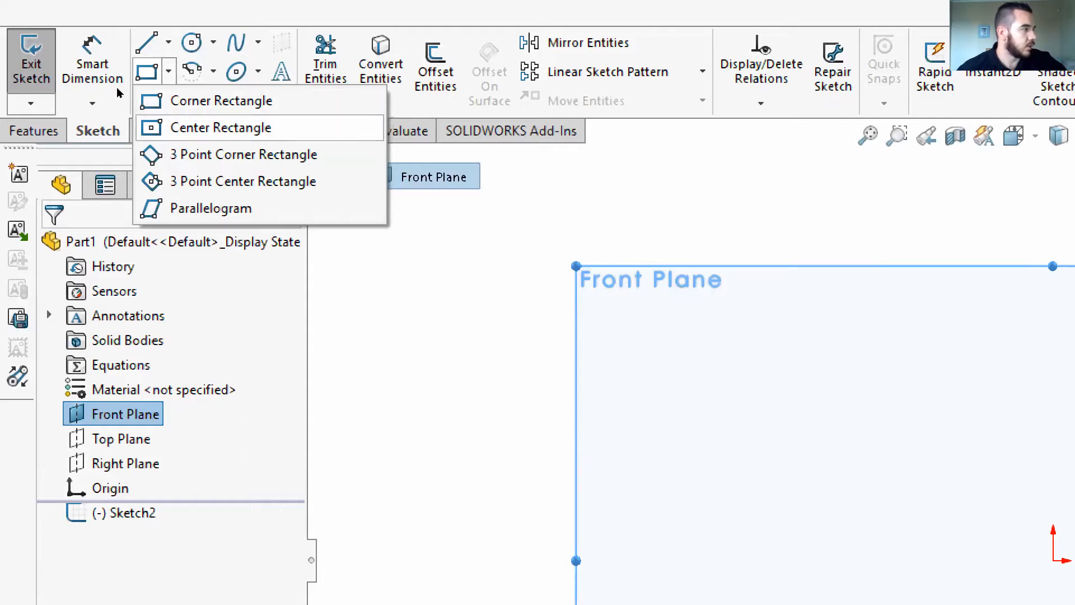
pyautogui.click(235, 129)
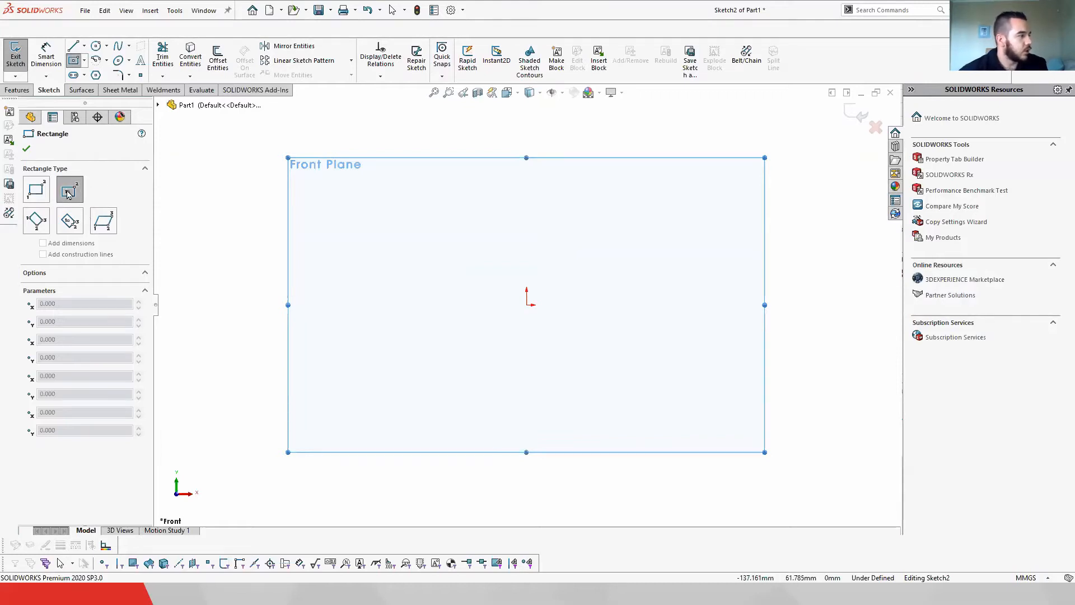
pyautogui.click(527, 305)
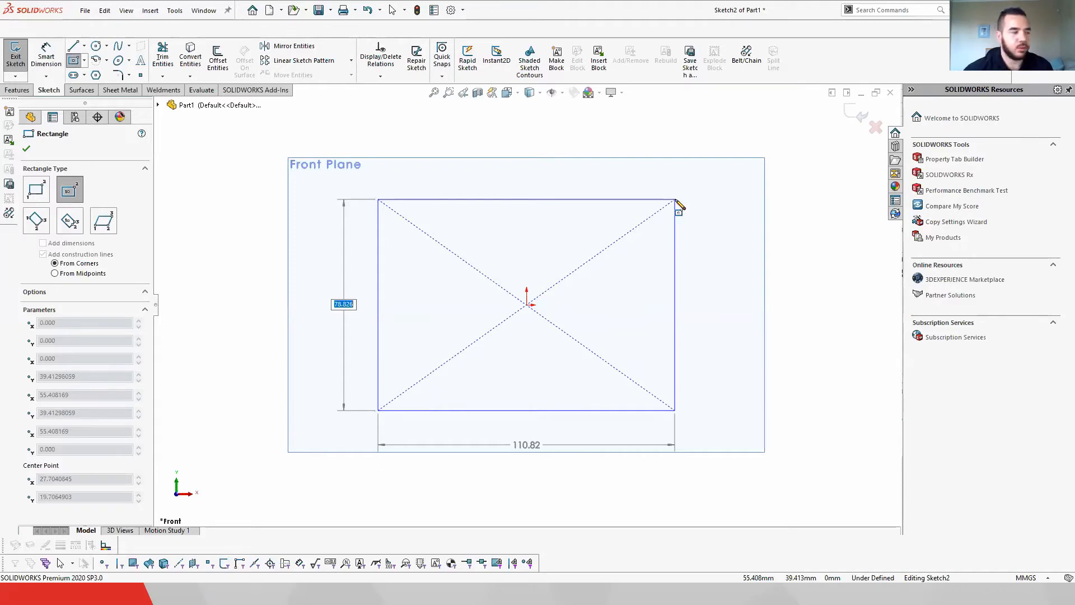
pyautogui.write('100')
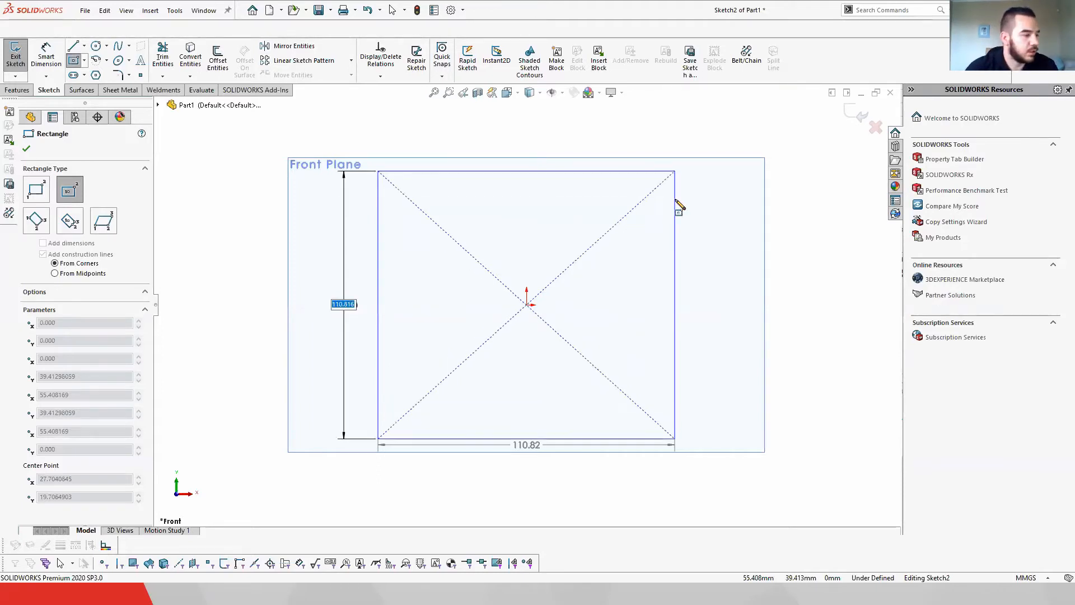
pyautogui.press('Tab')
pyautogui.write('100')
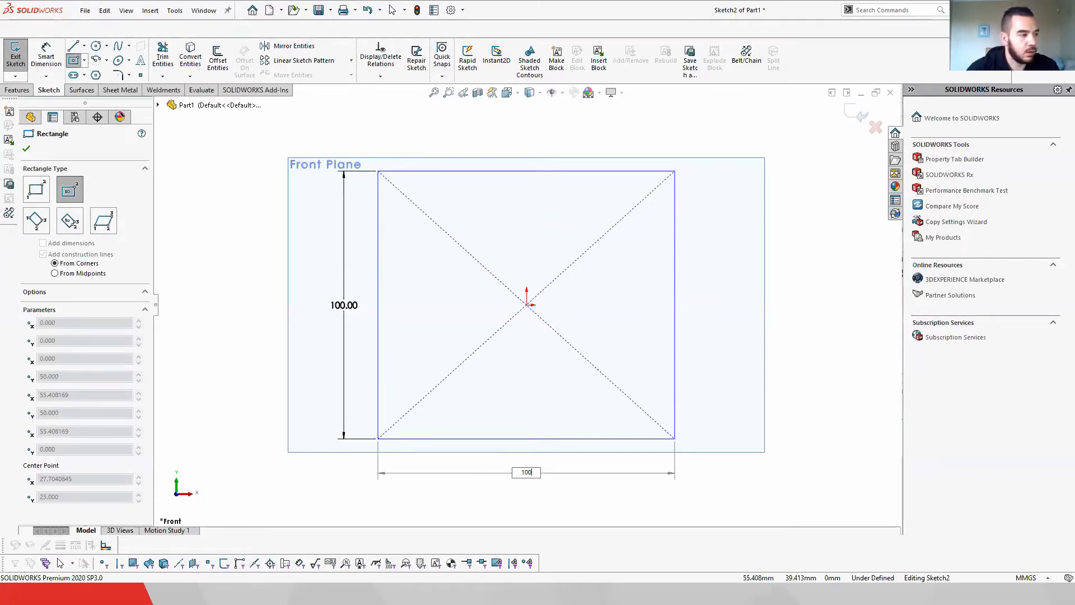
pyautogui.press('Return')
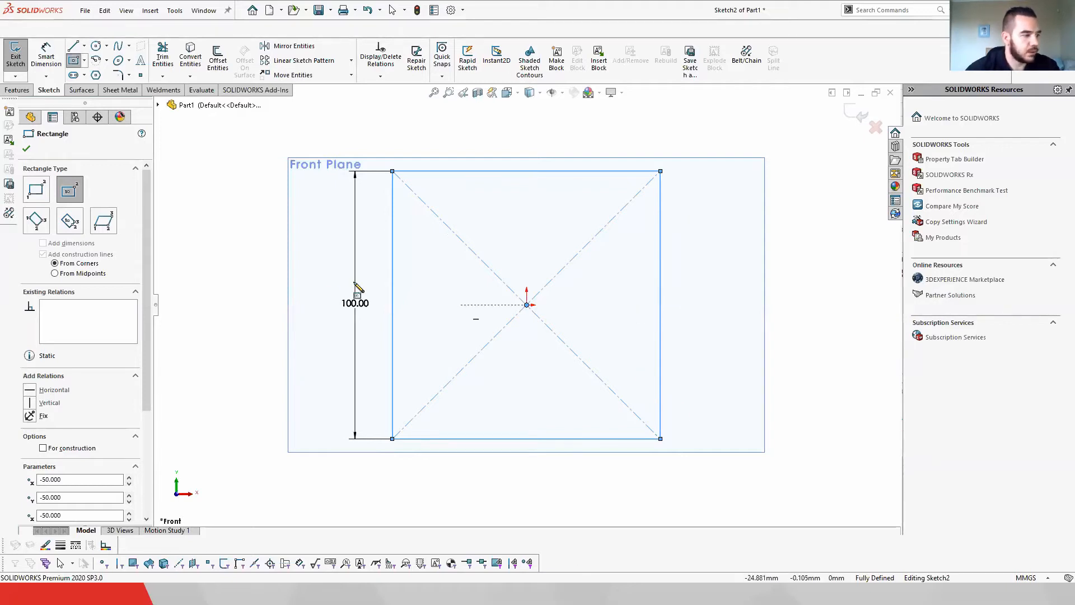
# Step: Finish the rectangle, then sketch a circle centred at the origin, about 79 mm in diameter
pyautogui.click(27, 149)
pyautogui.click(328, 182)
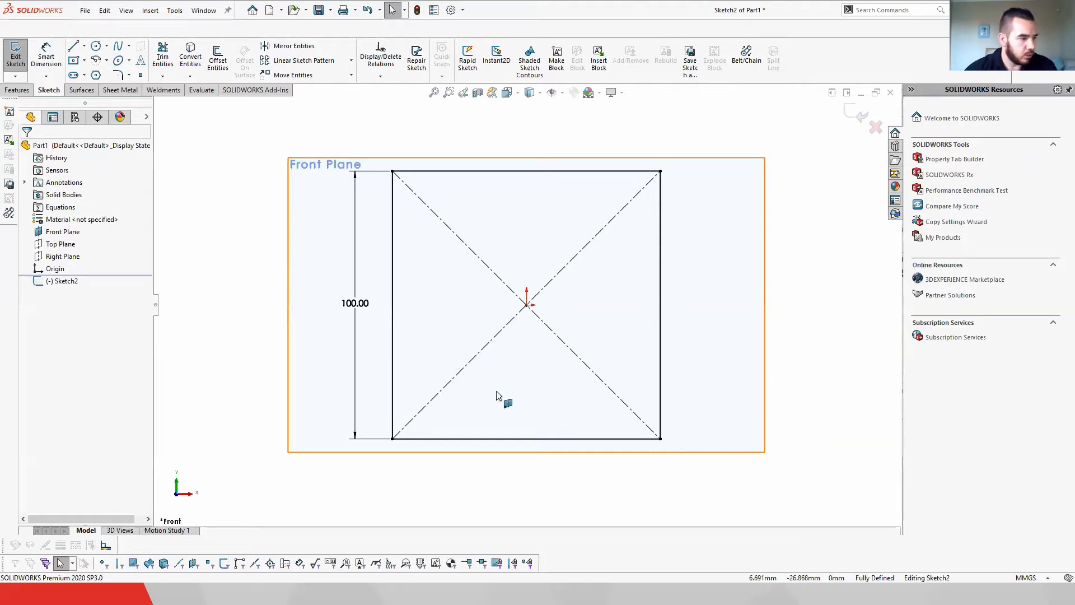
pyautogui.click(880, 580)
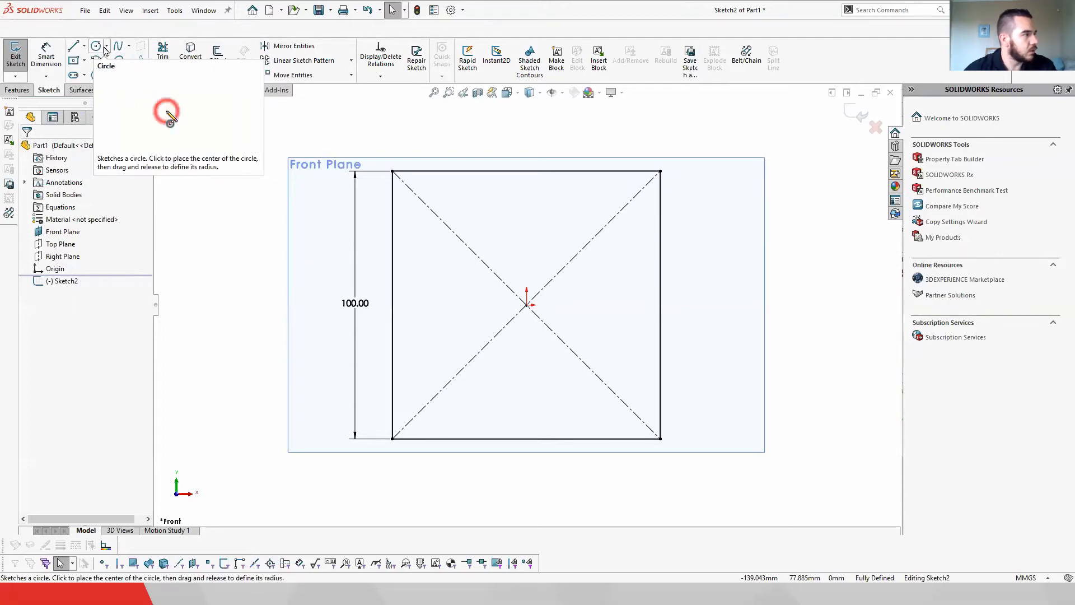
pyautogui.click(107, 48)
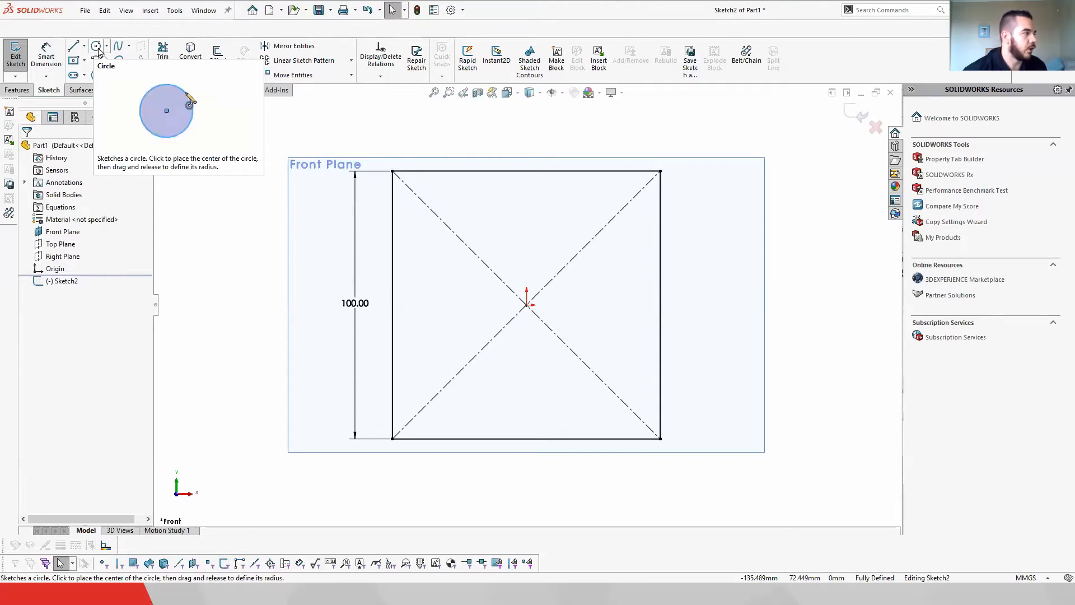
pyautogui.click(95, 46)
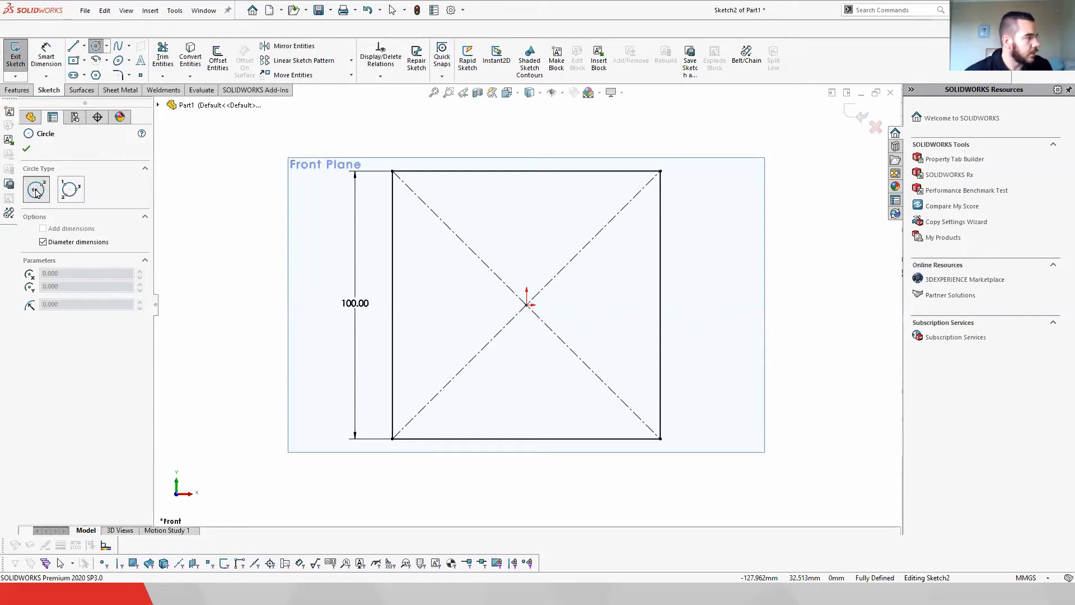
pyautogui.click(527, 305)
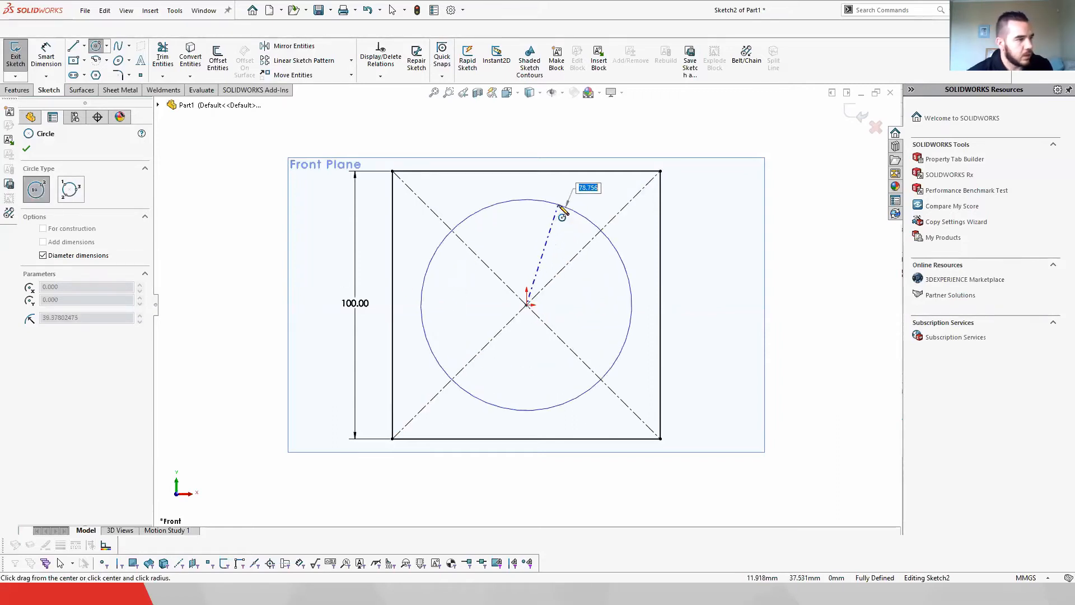
pyautogui.click(559, 206)
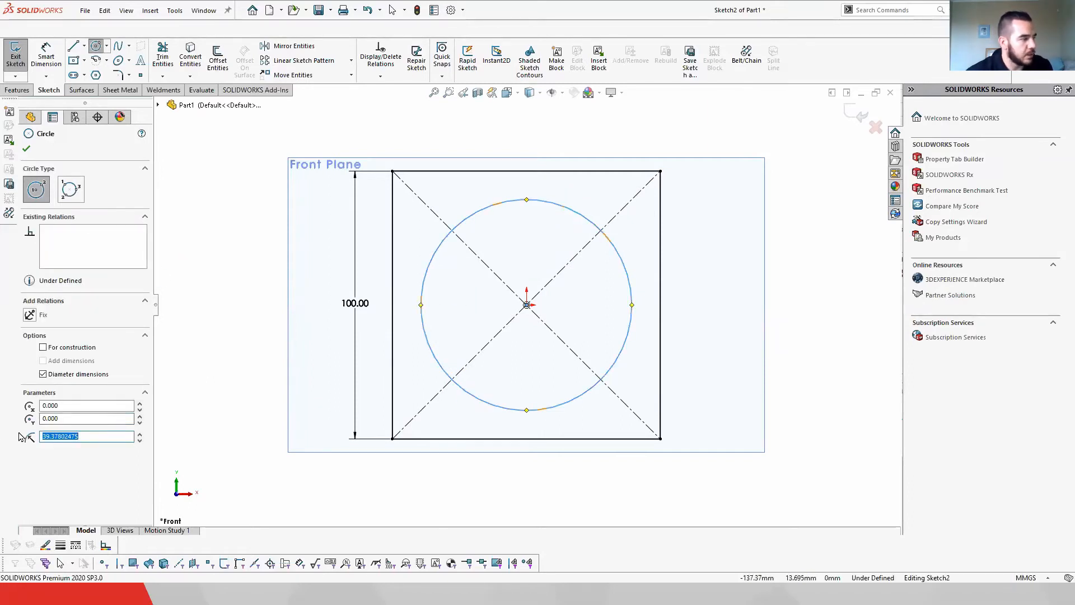
pyautogui.rightClick(577, 502)
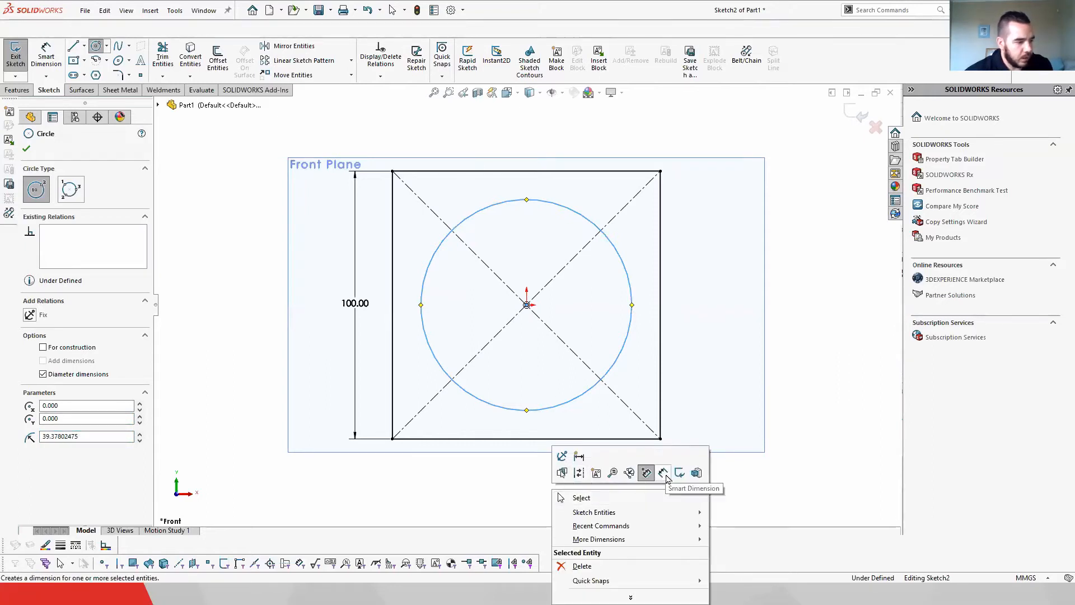
pyautogui.click(50, 55)
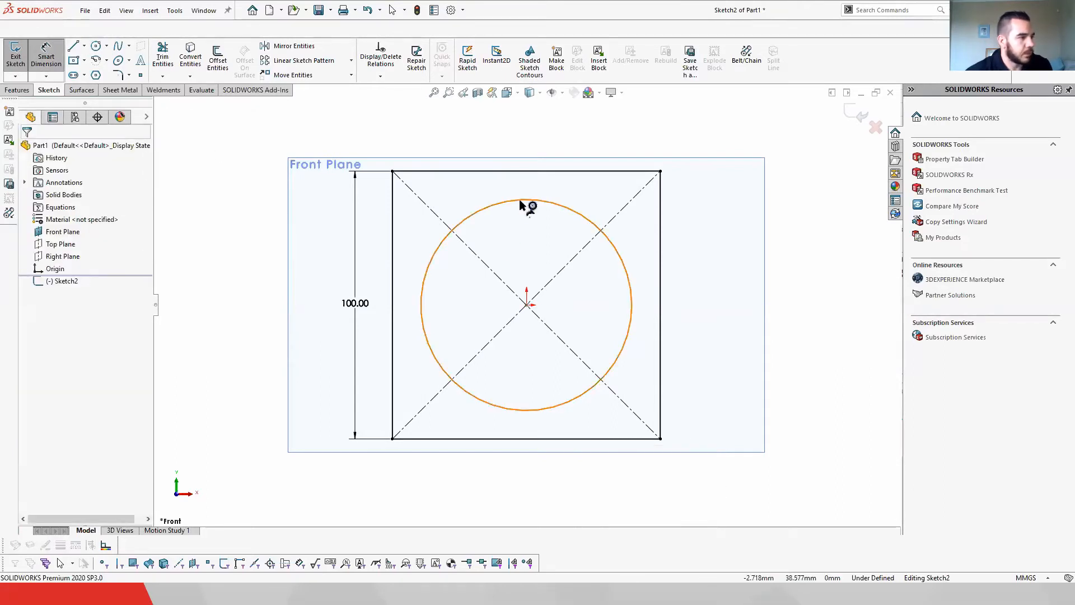
pyautogui.press('Escape')
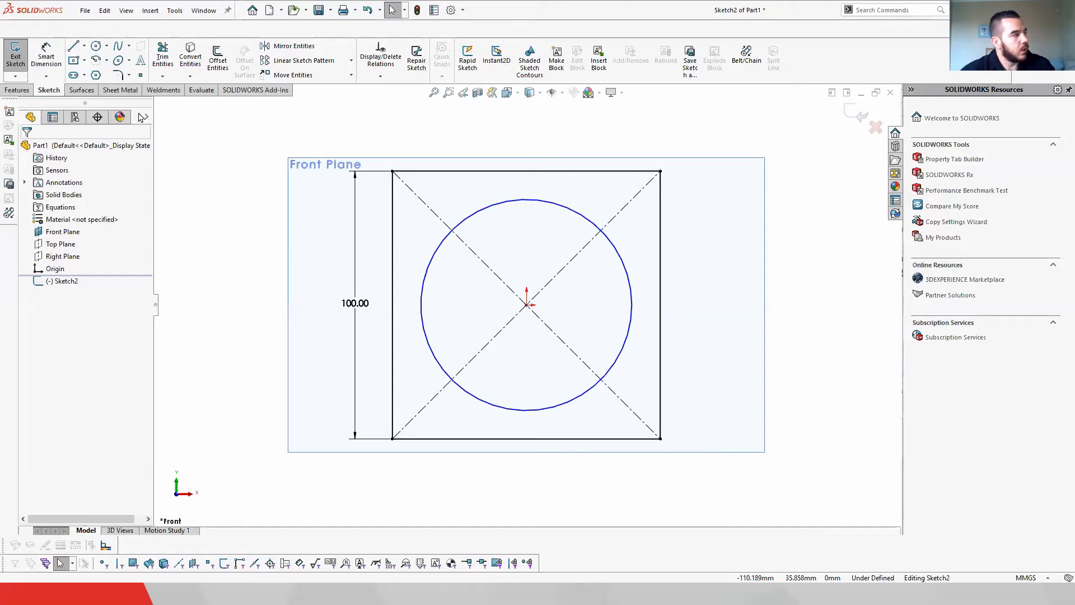
# Step: Set the circle's radius to 40 mm in its properties
pyautogui.click(526, 202)
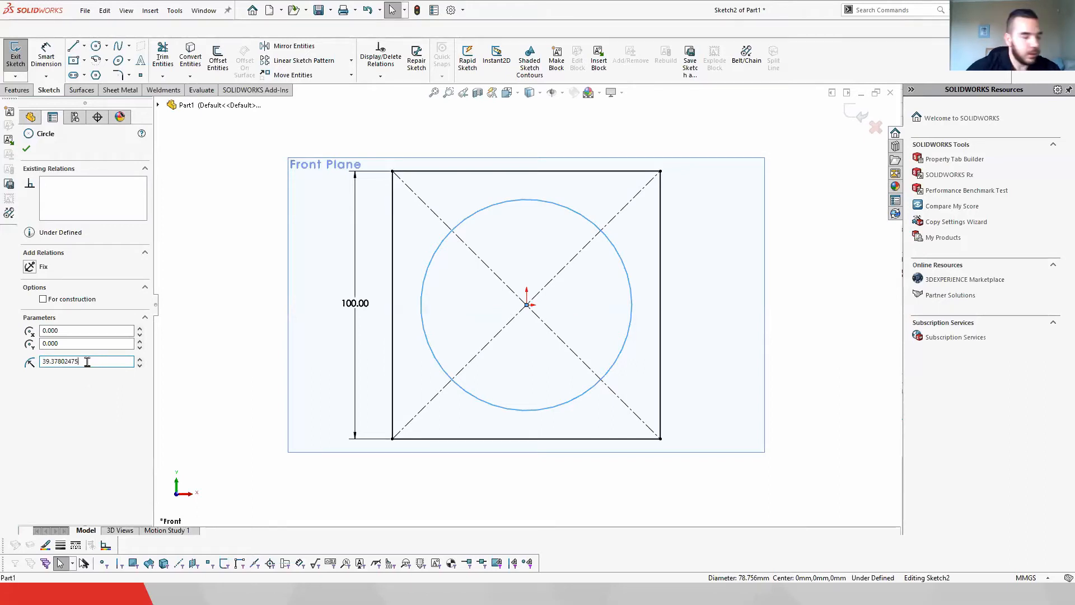
pyautogui.write('50')
pyautogui.press('Return')
pyautogui.moveTo(80, 359); pyautogui.dragTo(38, 354)
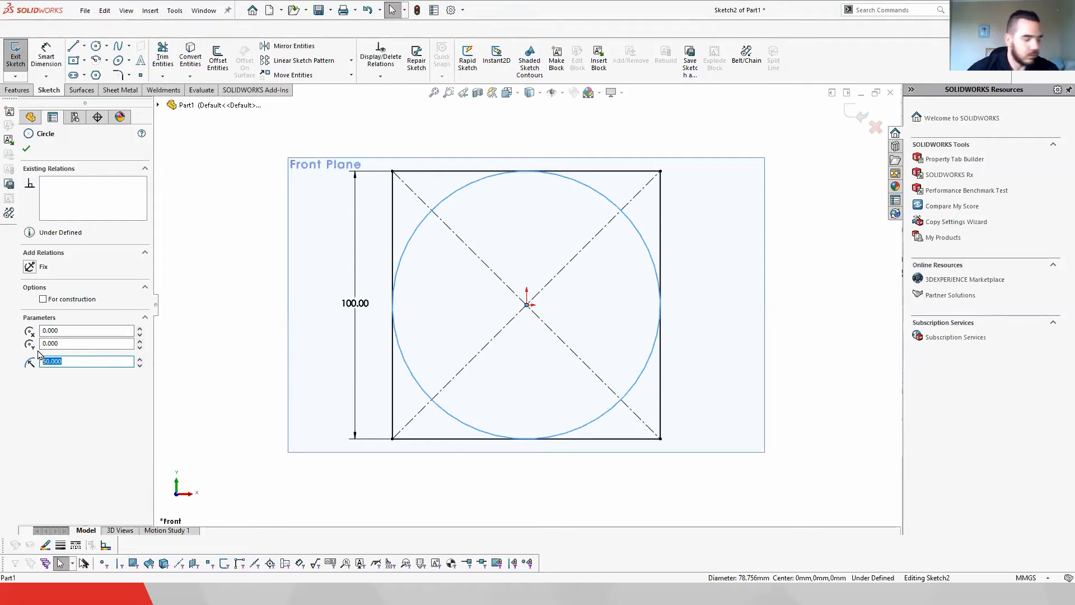
pyautogui.write('40')
pyautogui.press('Return')
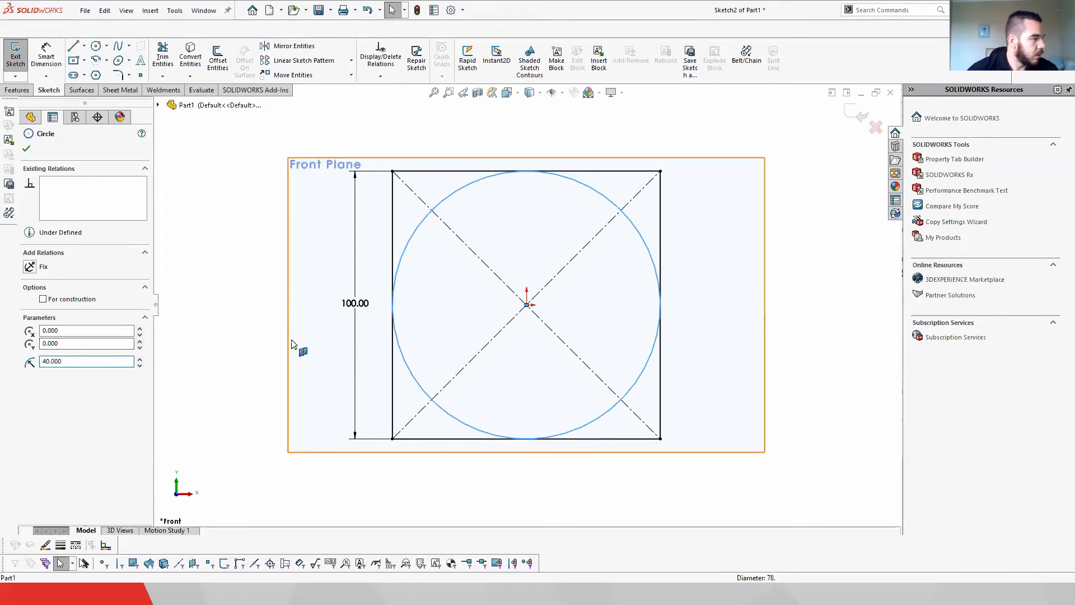
# Step: Add a diameter dimension to the circle and set it to 100 mm
pyautogui.click(290, 343)
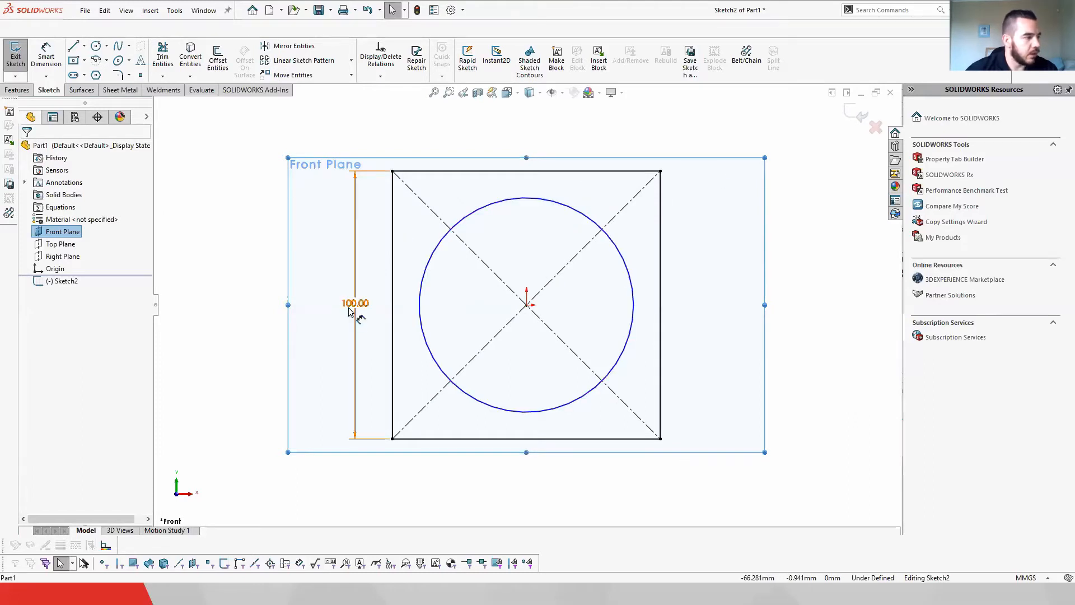
pyautogui.moveTo(541, 200)
pyautogui.mouseDown()
pyautogui.moveTo(551, 134)
pyautogui.moveTo(492, 338)
pyautogui.moveTo(525, 130)
pyautogui.moveTo(529, 202)
pyautogui.mouseUp()
pyautogui.click(46, 56)
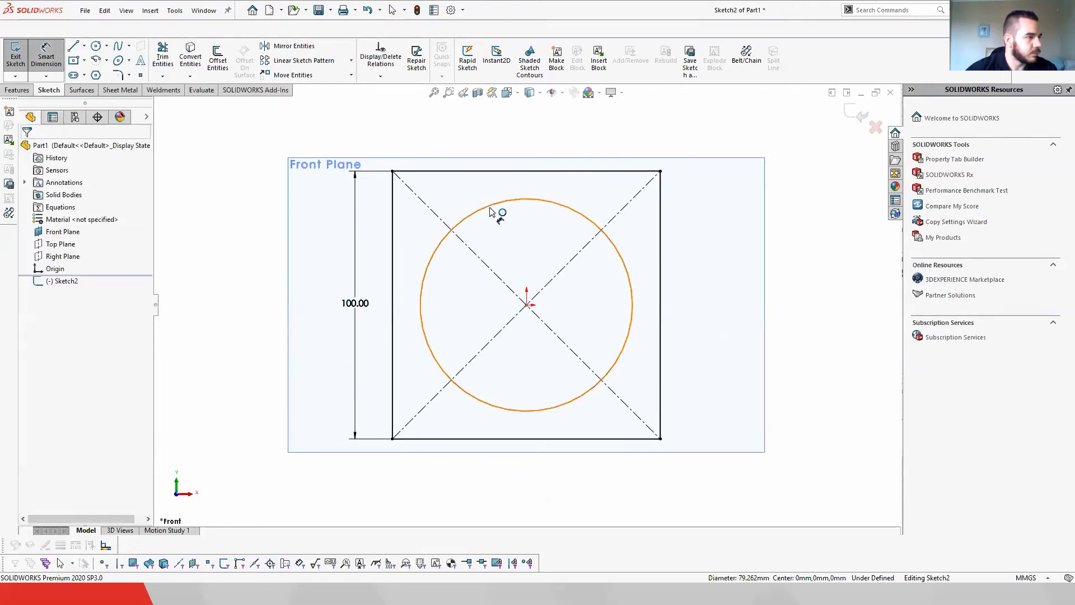
pyautogui.click(320, 308)
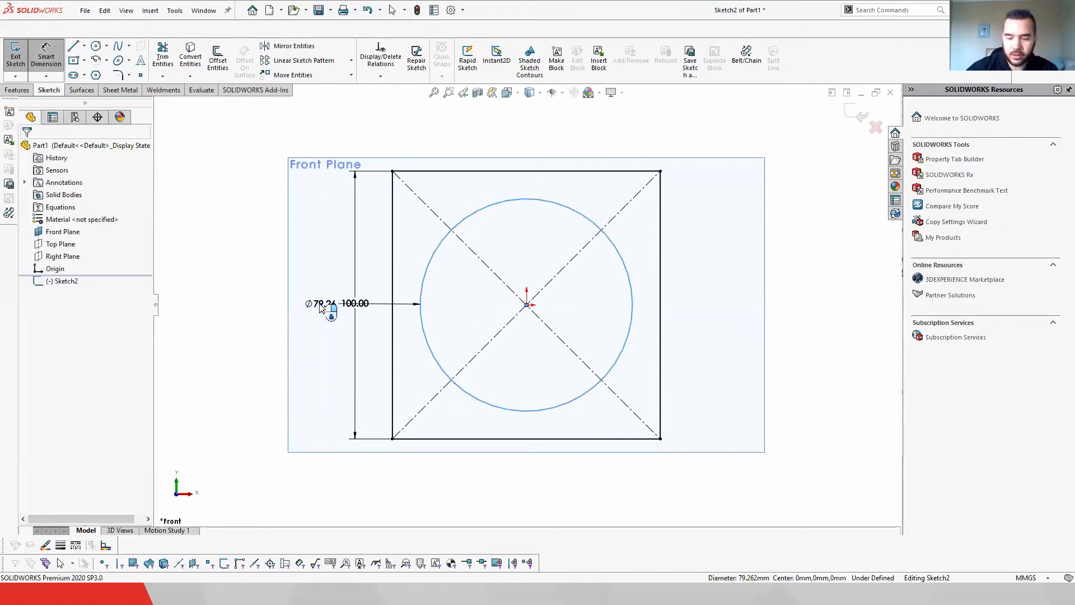
pyautogui.write('100')
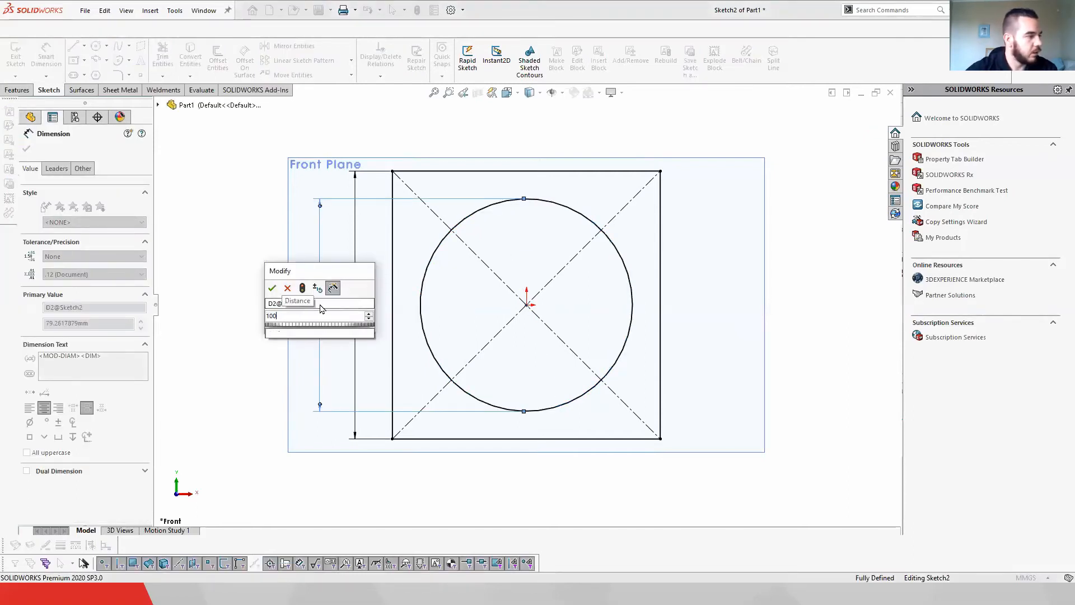
pyautogui.press('Return')
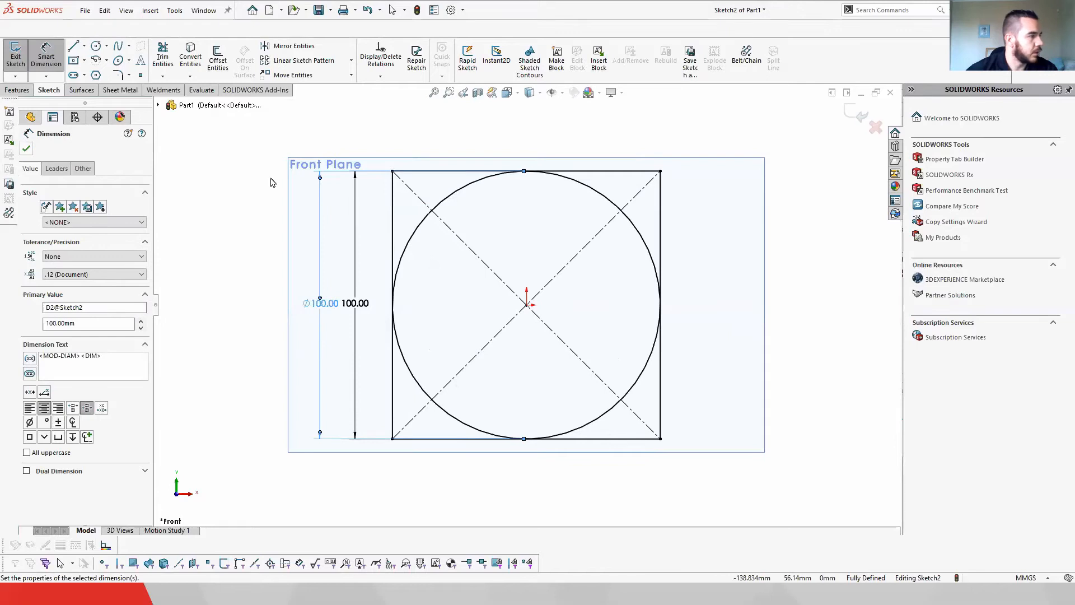
pyautogui.press('Escape')
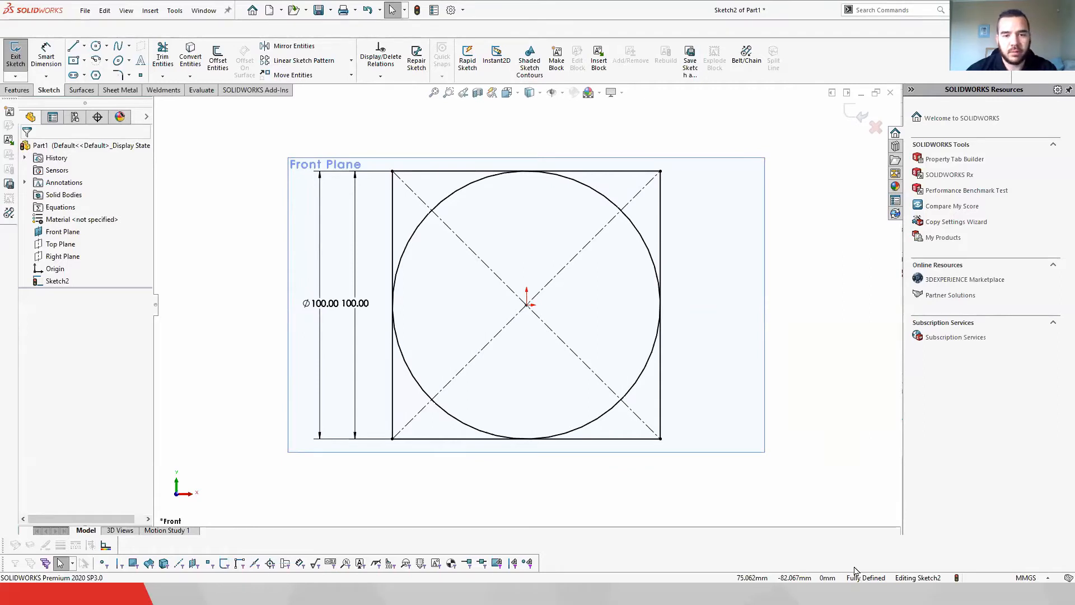
# Step: Change the circle's diameter dimension to 80 mm
pyautogui.click(325, 304)
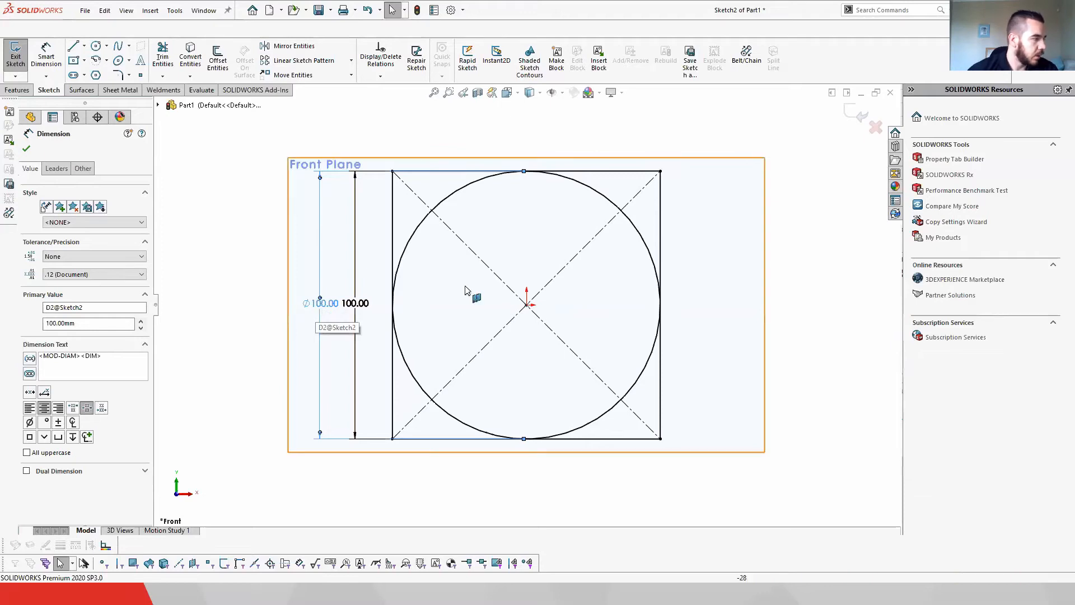
pyautogui.press('Delete')
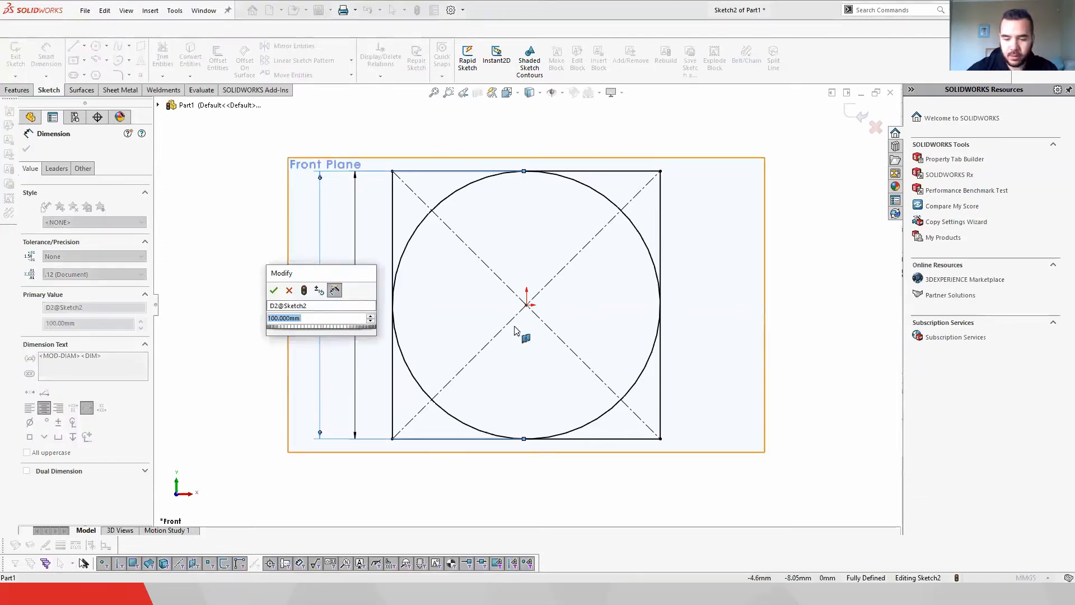
pyautogui.write('80')
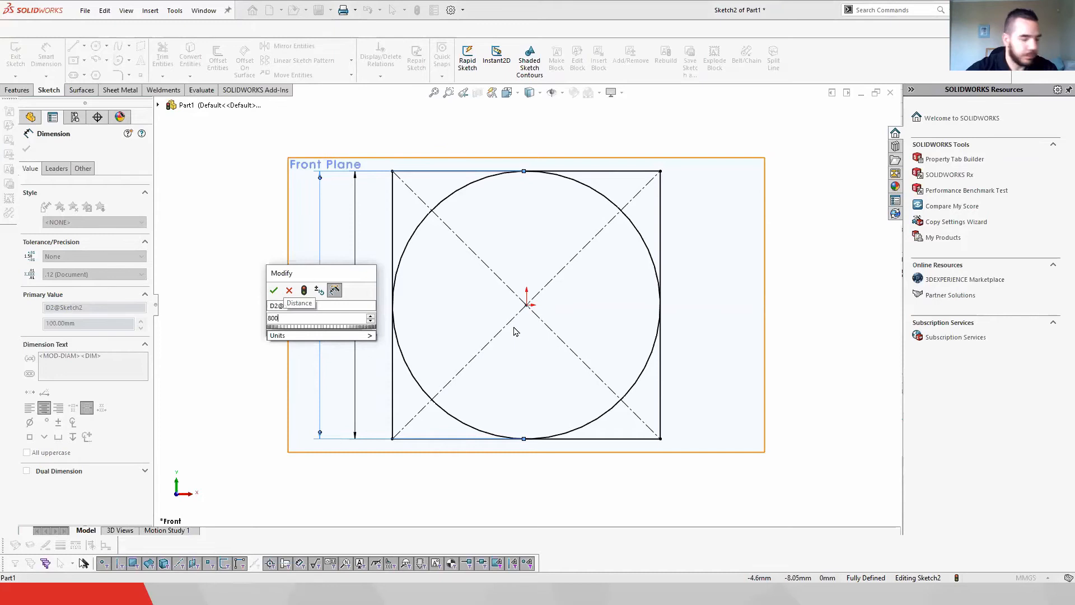
pyautogui.press('Return')
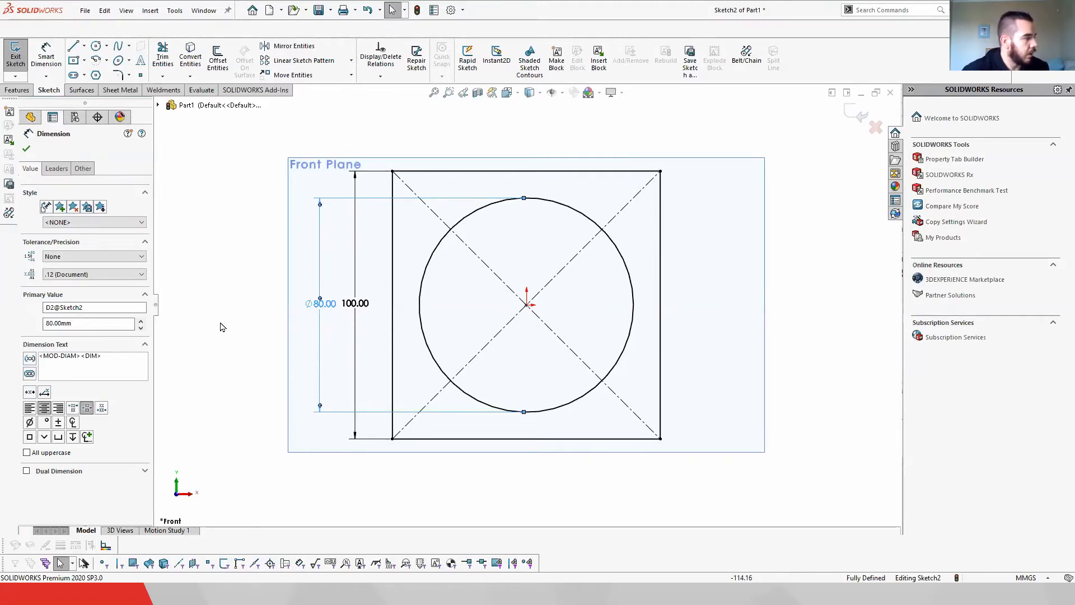
# Step: Set the diameter dimension's precision to .12345, then back to .12
pyautogui.click(95, 257)
pyautogui.click(95, 266)
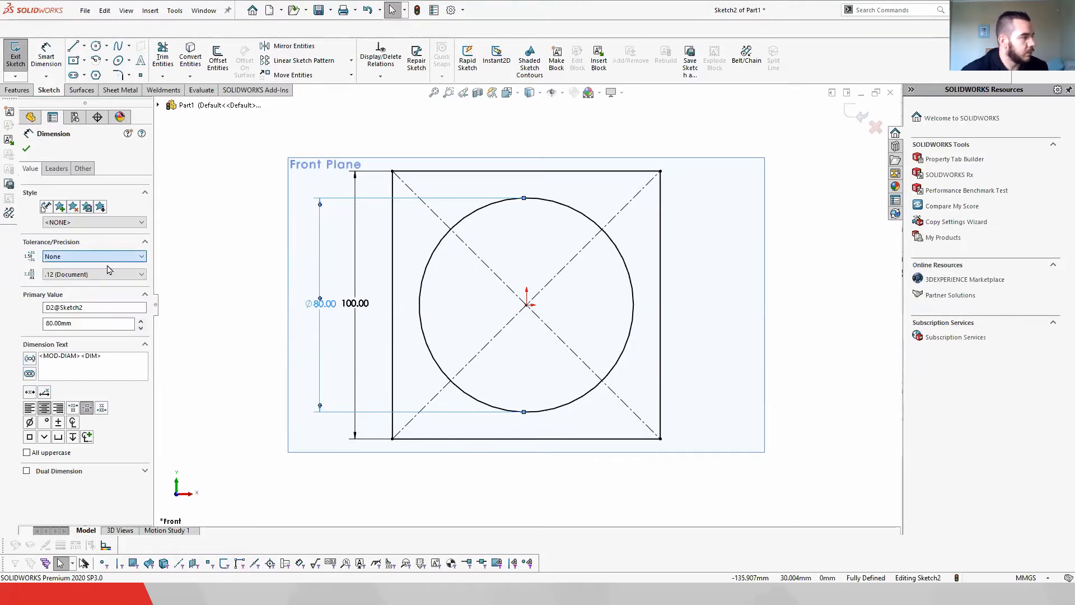
pyautogui.click(107, 277)
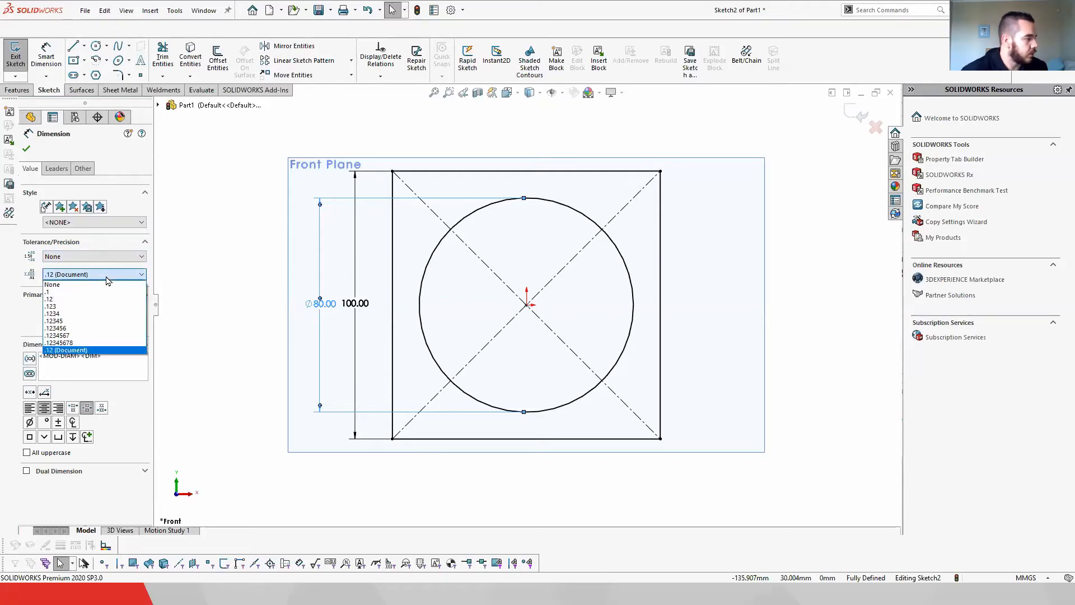
pyautogui.click(88, 320)
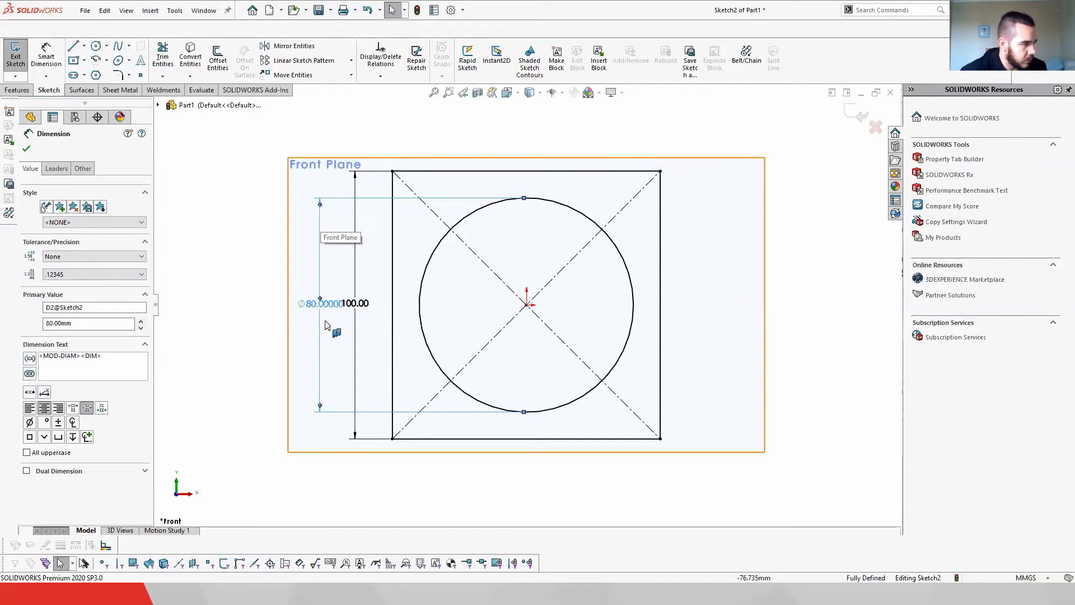
pyautogui.click(84, 276)
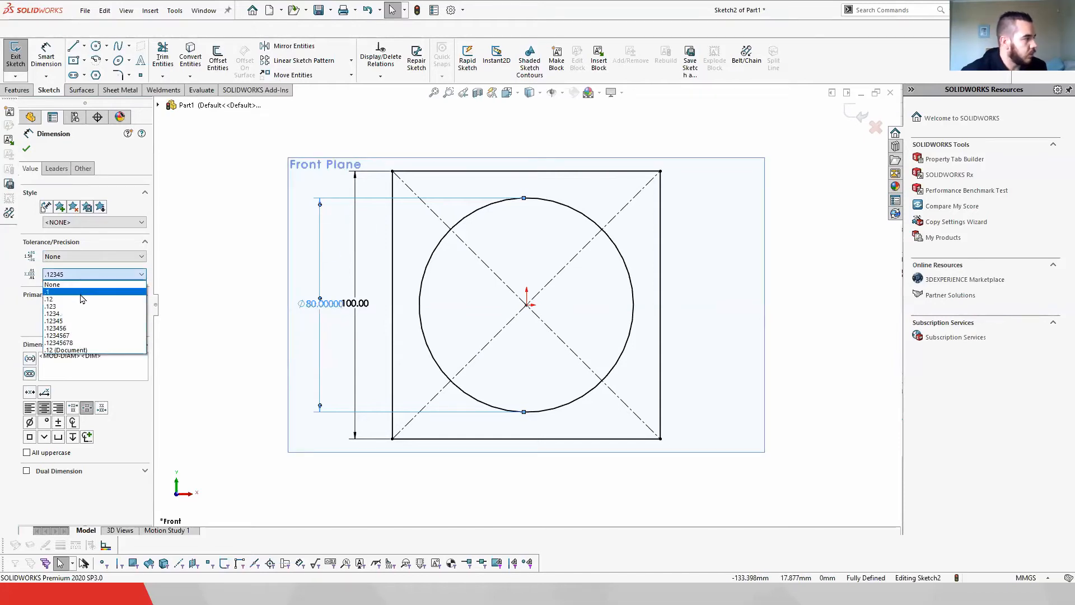
pyautogui.click(84, 297)
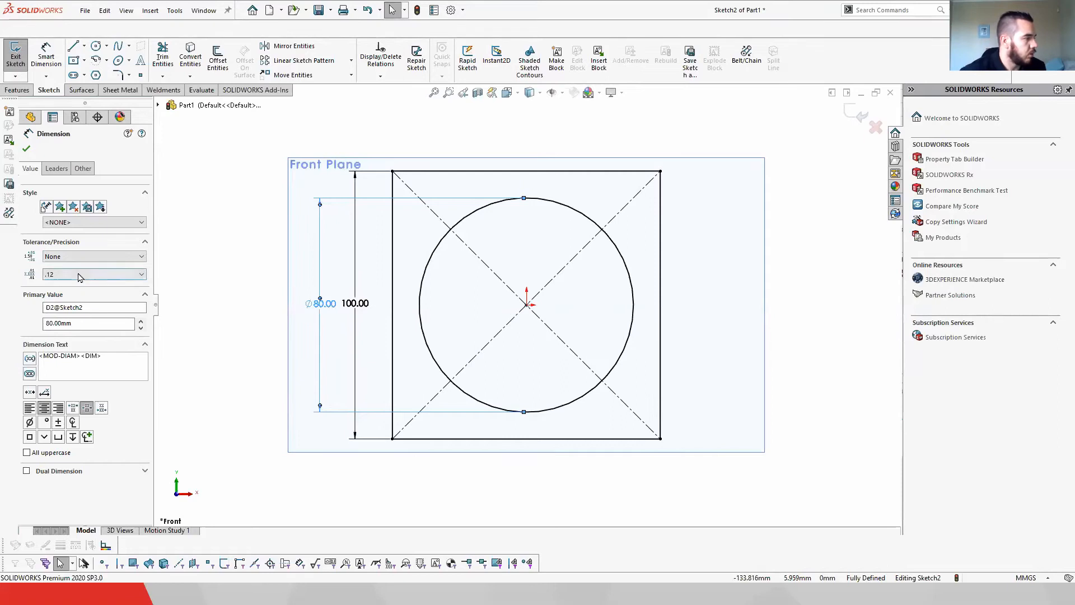
# Step: Switch the dimension's leader display between radius and diameter, ending on radius
pyautogui.click(56, 169)
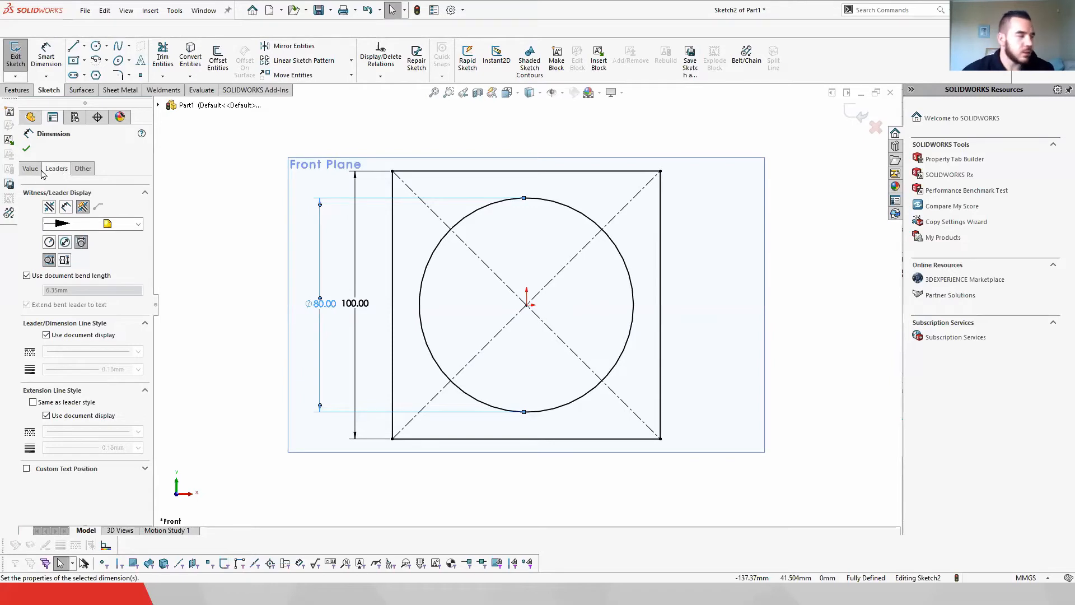
pyautogui.click(50, 243)
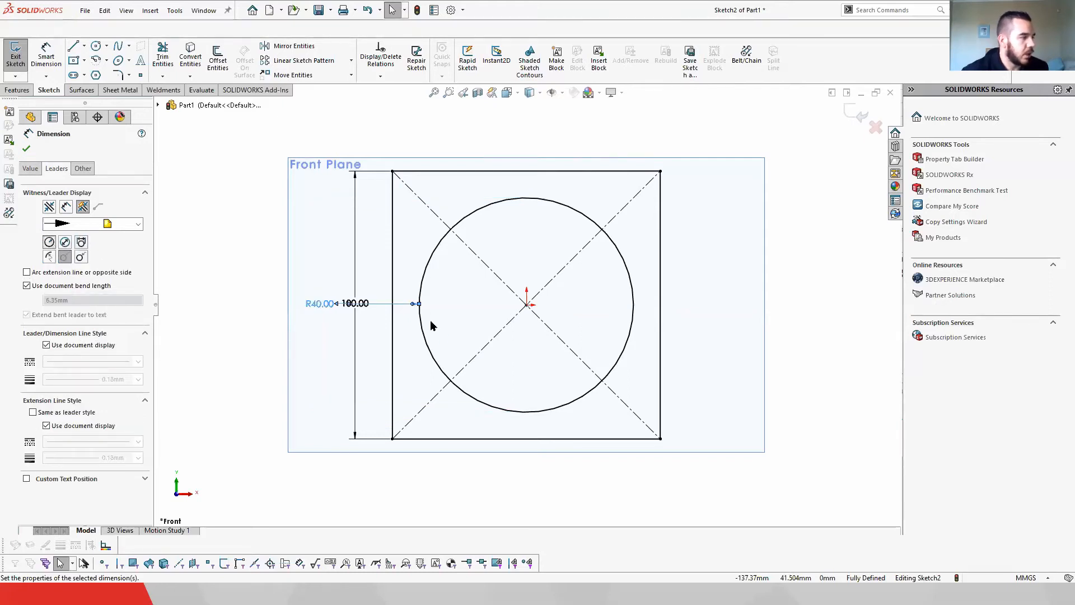
pyautogui.click(65, 242)
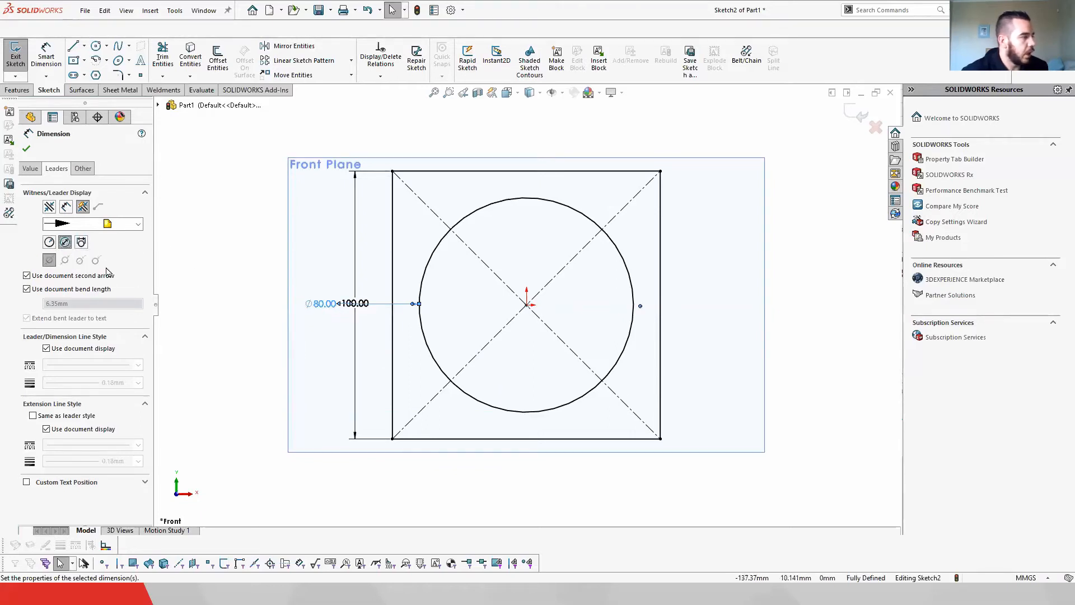
pyautogui.click(51, 241)
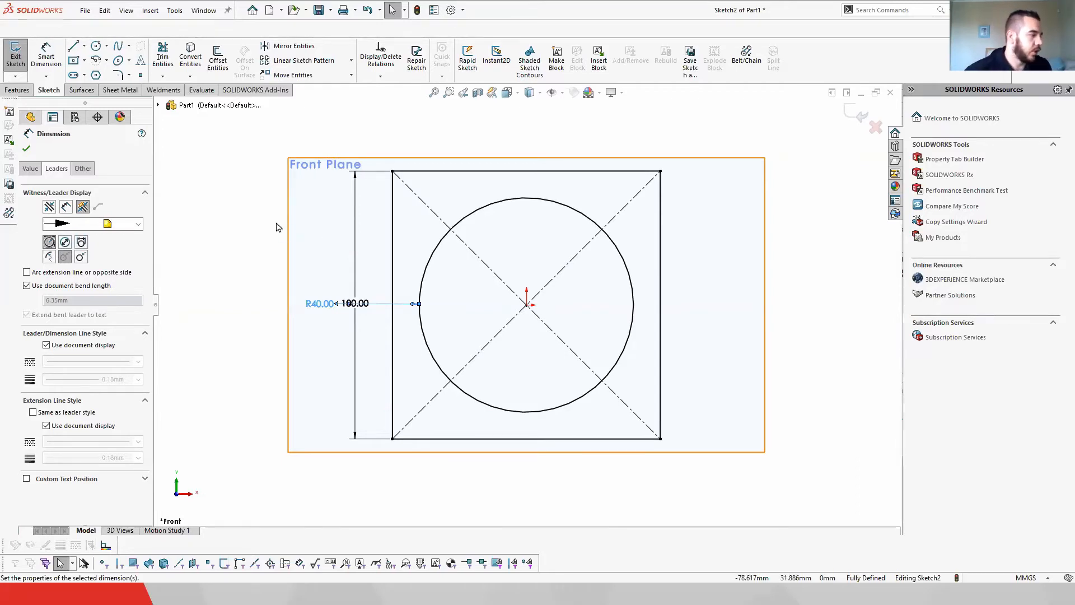
# Step: Select the circle's dimension and delete it
pyautogui.click(233, 211)
pyautogui.moveTo(324, 308); pyautogui.dragTo(253, 263)
pyautogui.press('Delete')
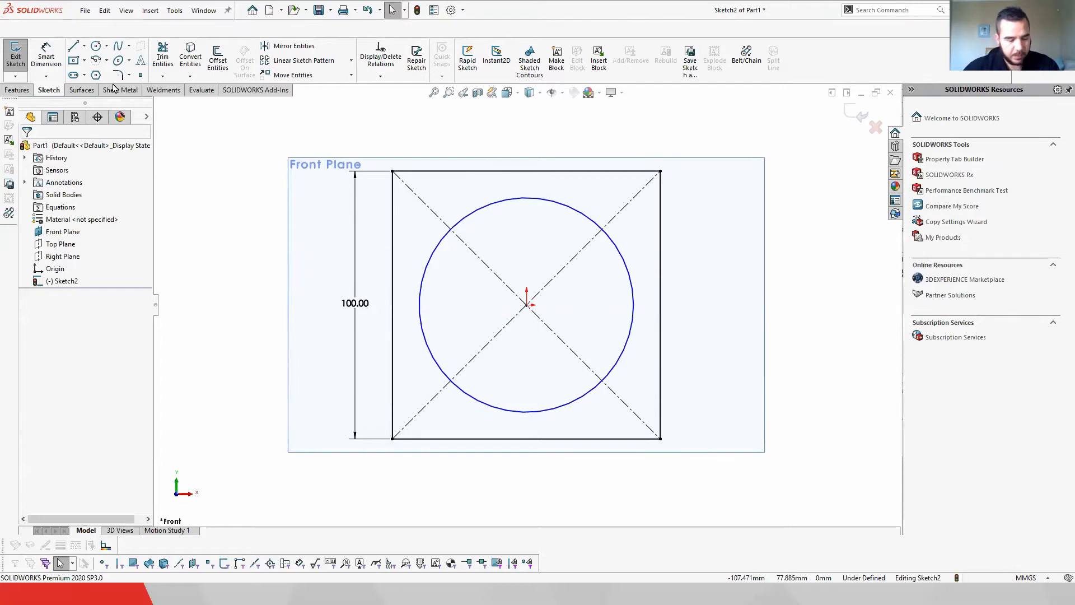
# Step: Try to add a horizontal dimension to the rectangle's top edge, cancelling the driven-dimension prompt
pyautogui.click(46, 56)
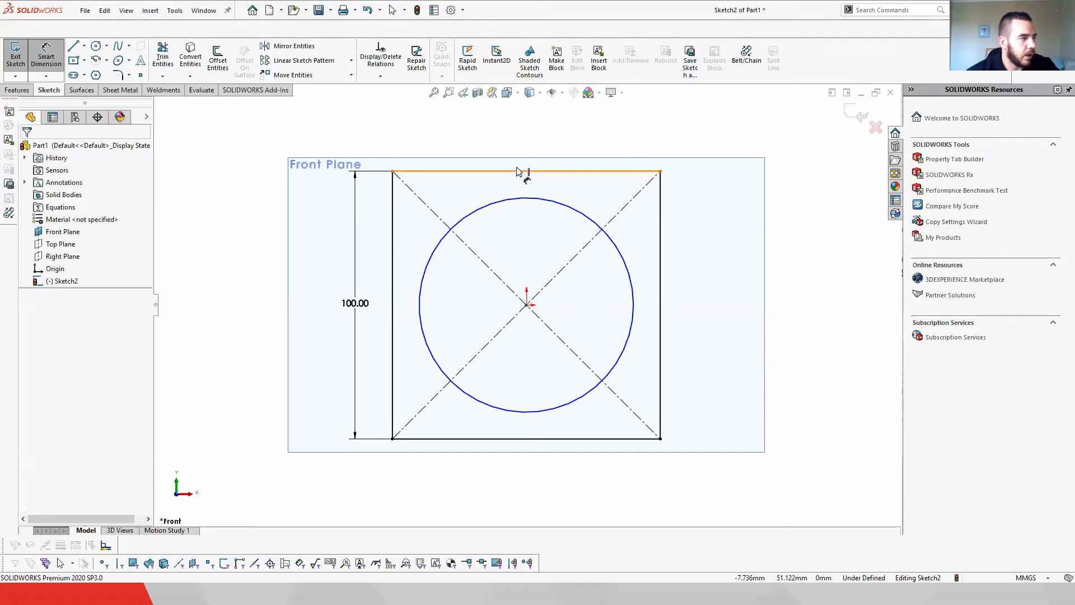
pyautogui.click(533, 142)
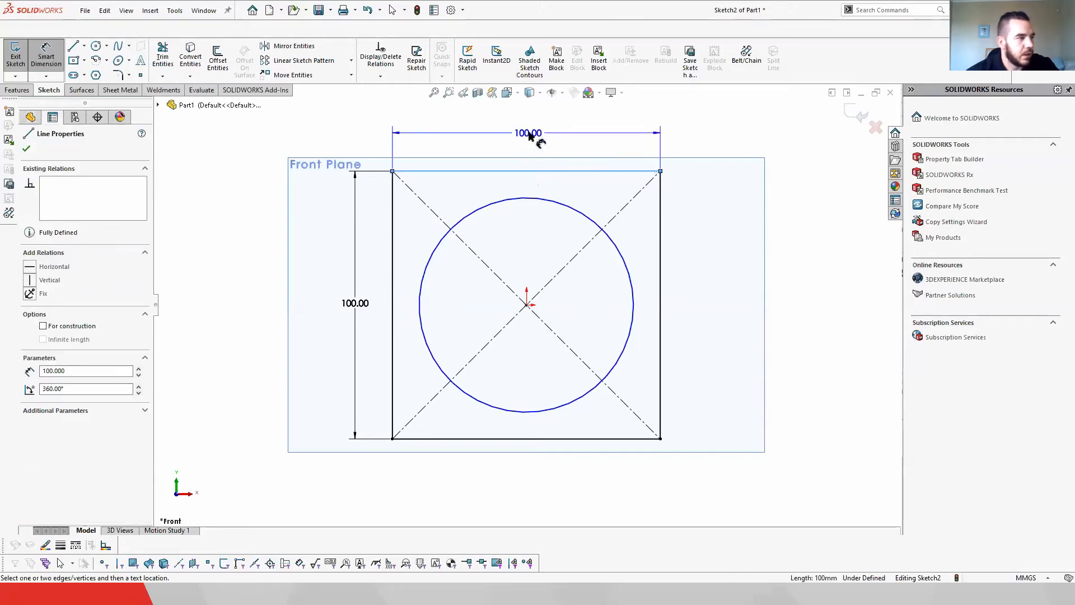
pyautogui.click(529, 134)
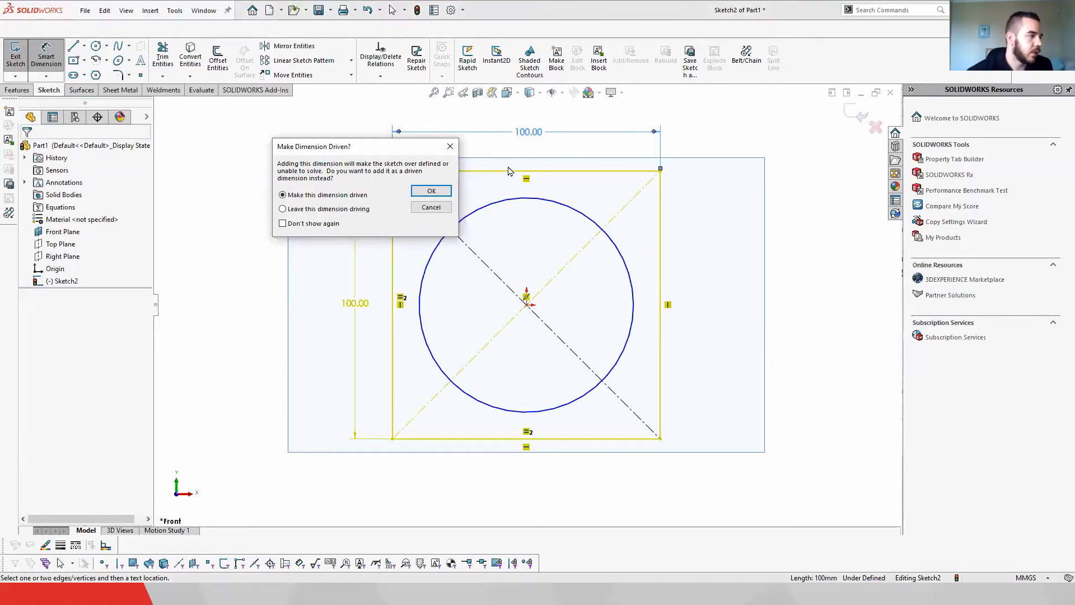
pyautogui.click(431, 208)
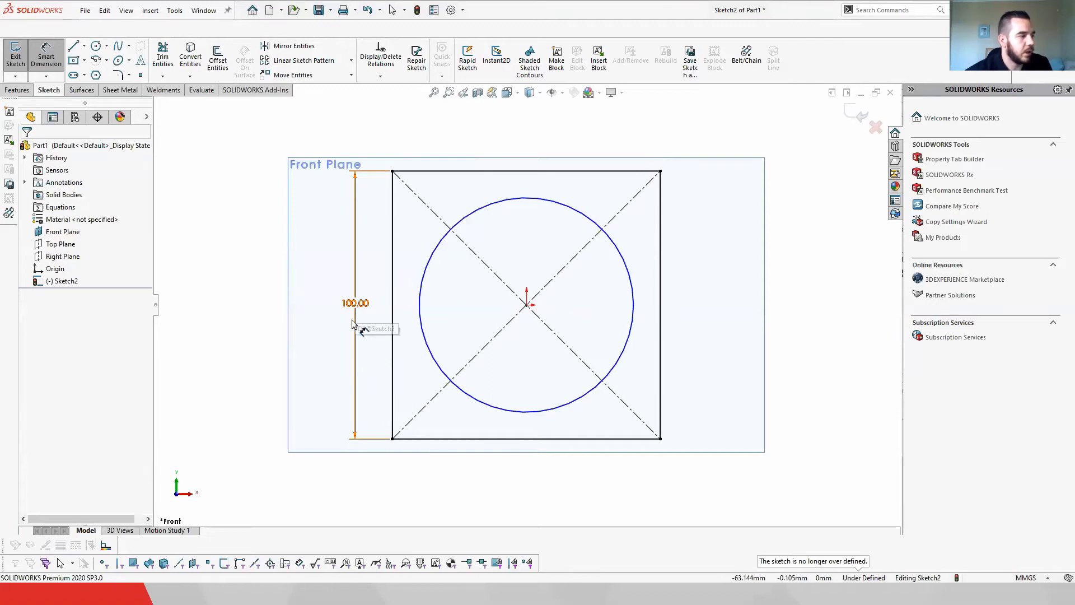
# Step: Select the rectangle's vertical 100 mm dimension and delete it
pyautogui.click(358, 303)
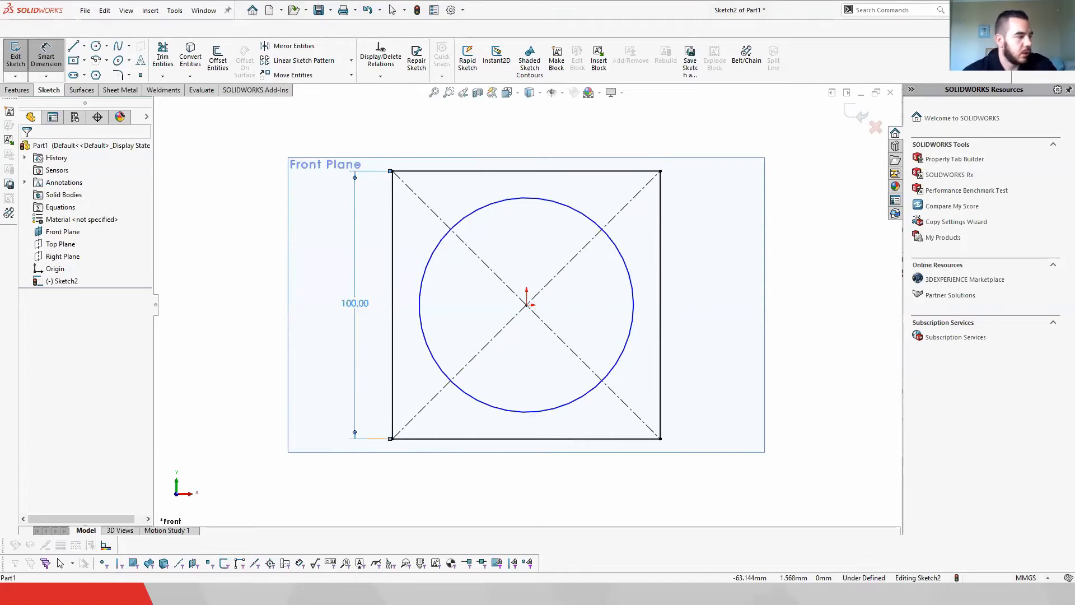
pyautogui.press('Delete')
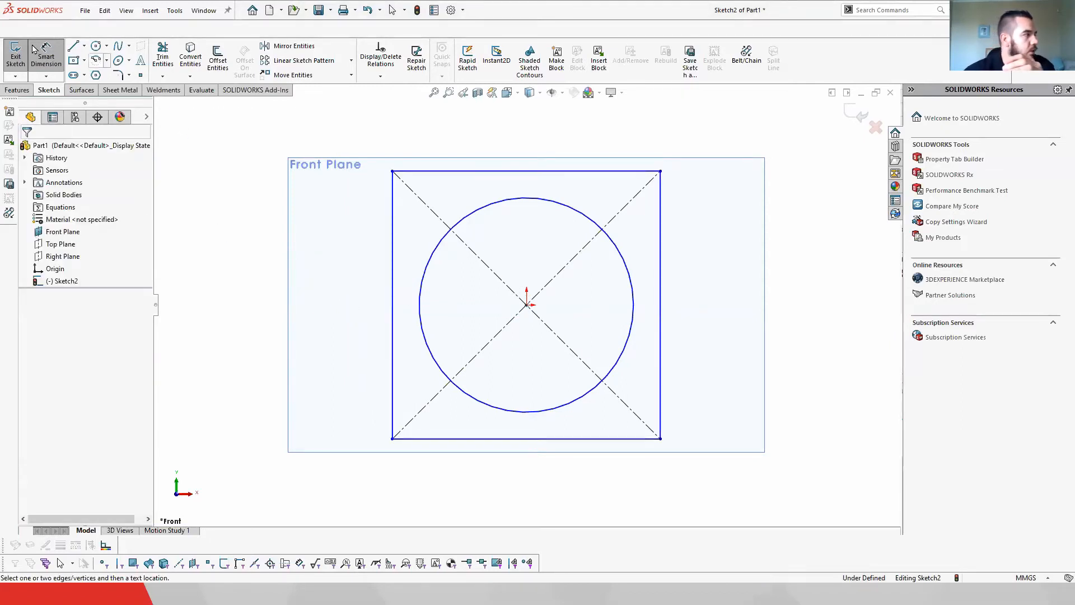
# Step: Dimension the rectangle's top edge at 100 mm, then delete that dimension
pyautogui.click(523, 171)
pyautogui.click(537, 130)
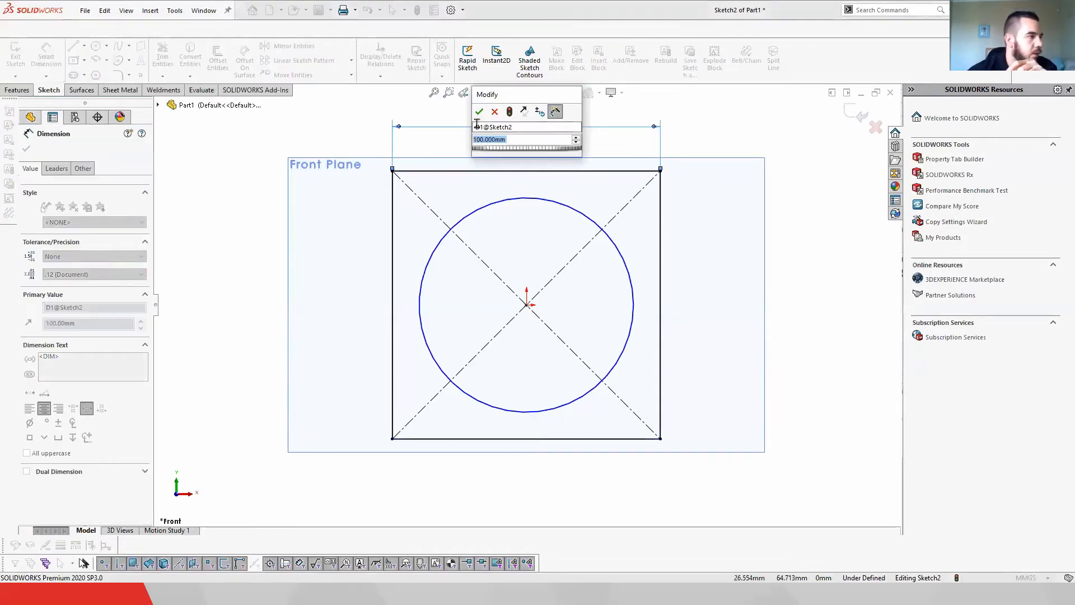
pyautogui.click(479, 111)
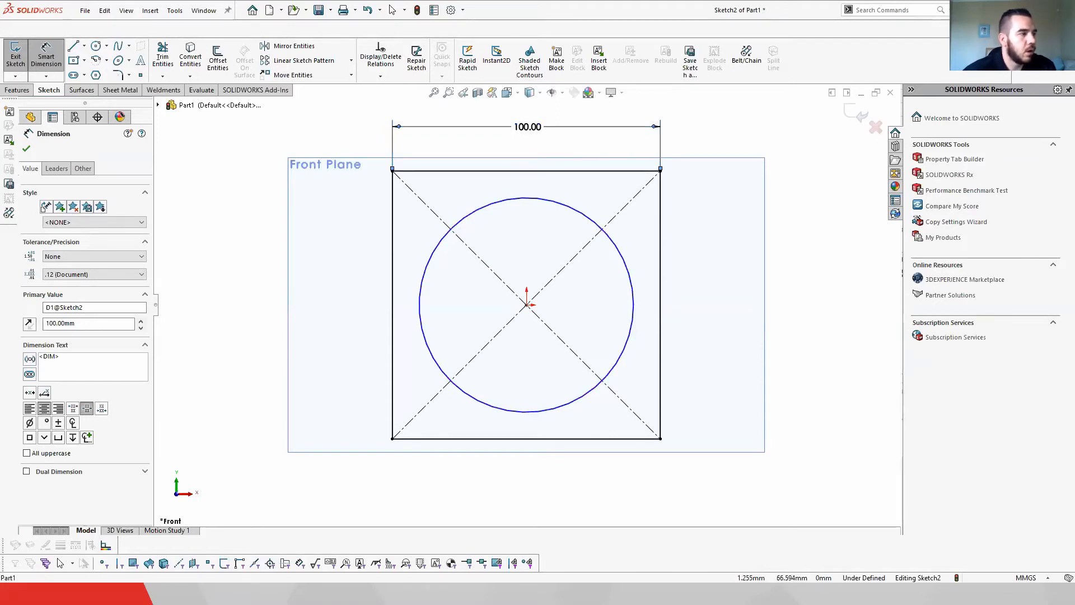
pyautogui.press('Delete')
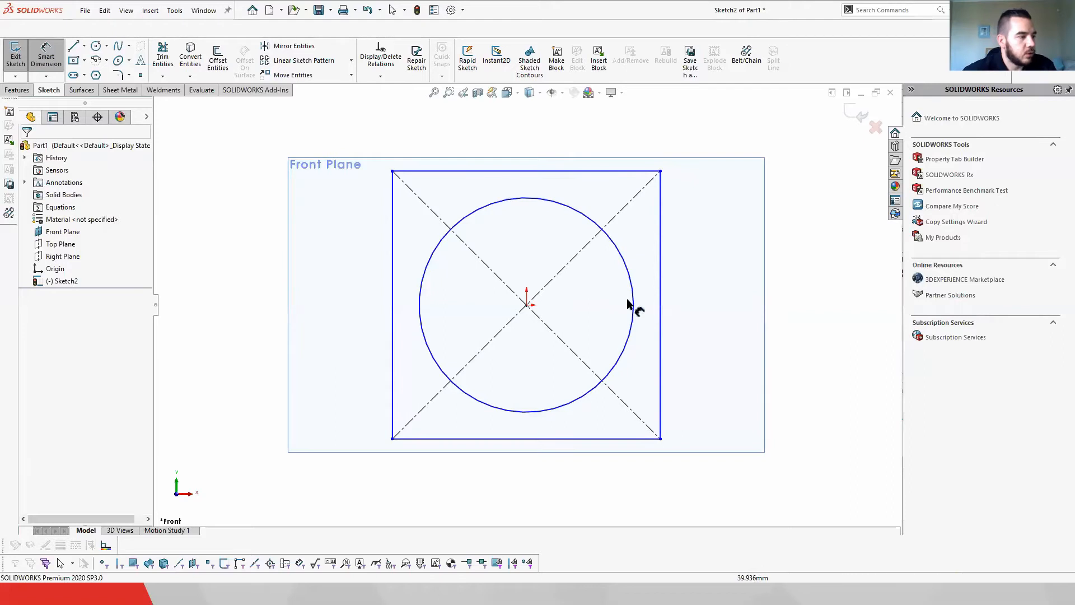
pyautogui.click(661, 280)
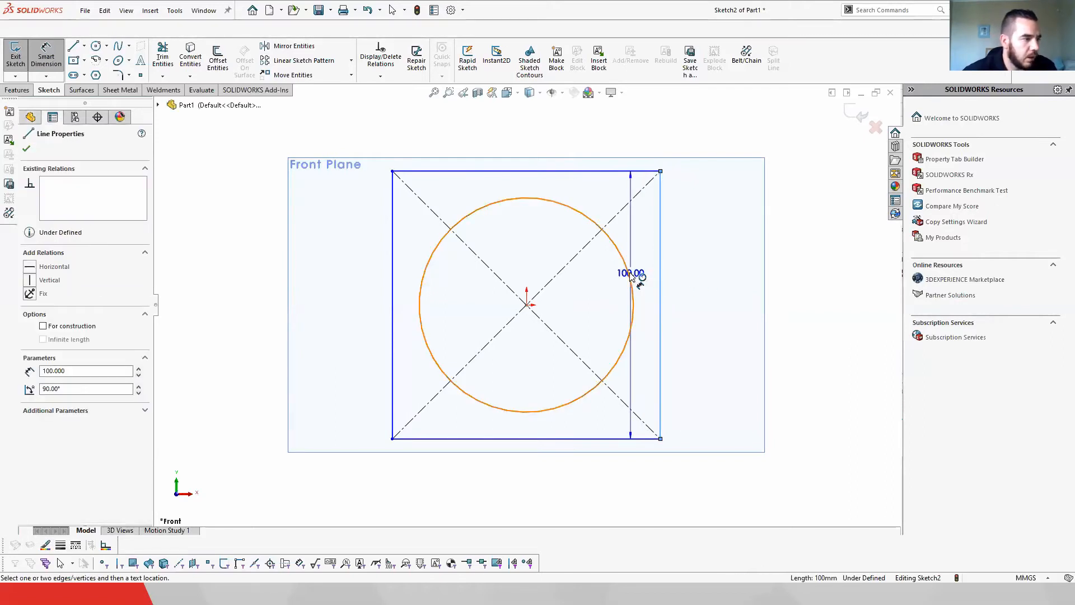
pyautogui.click(633, 285)
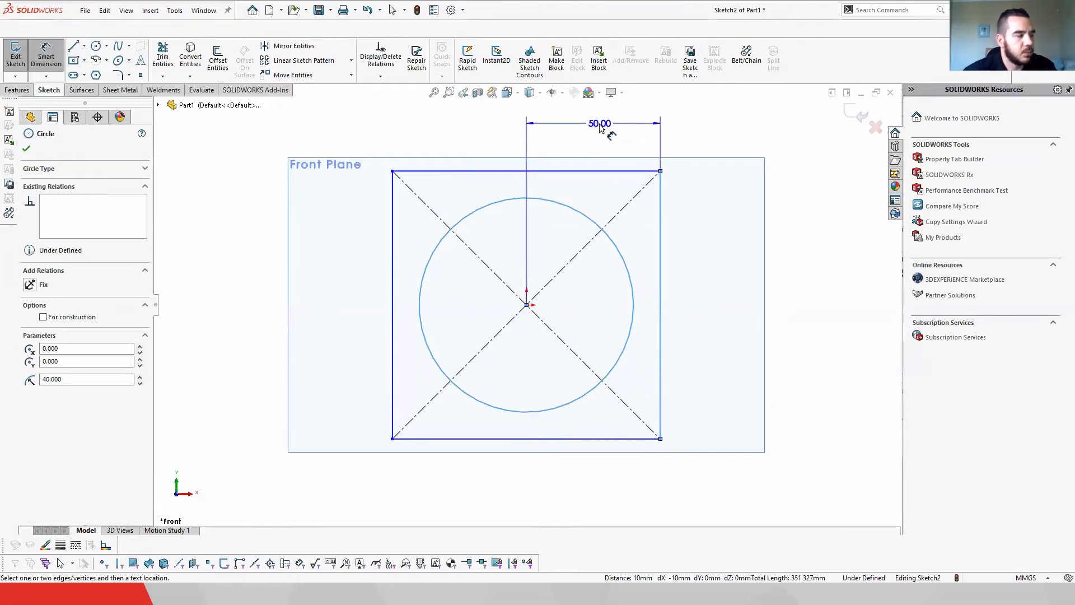
pyautogui.press('Escape')
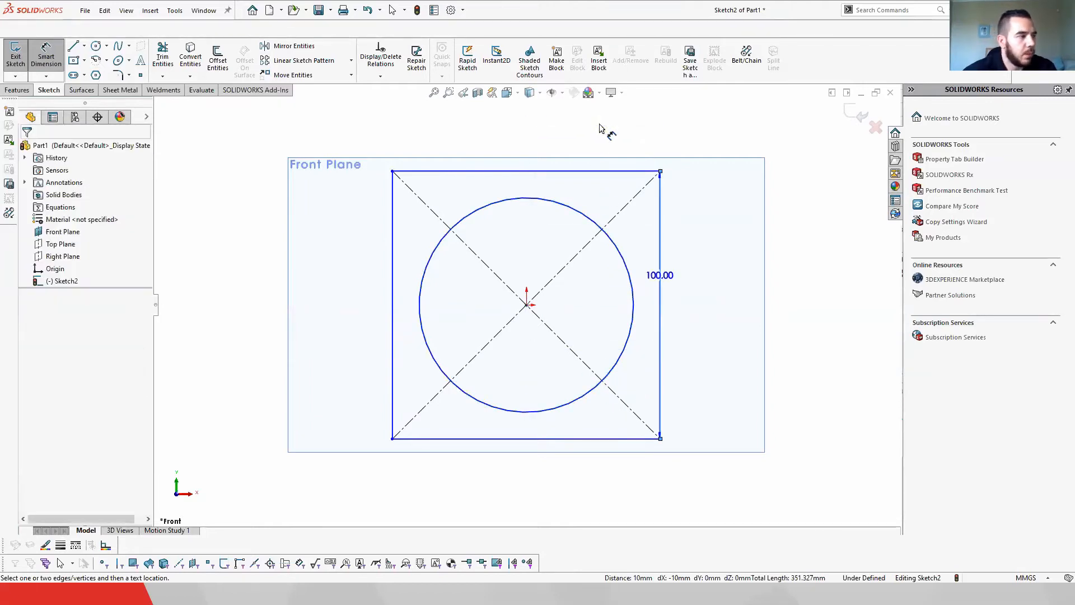
pyautogui.press('Escape')
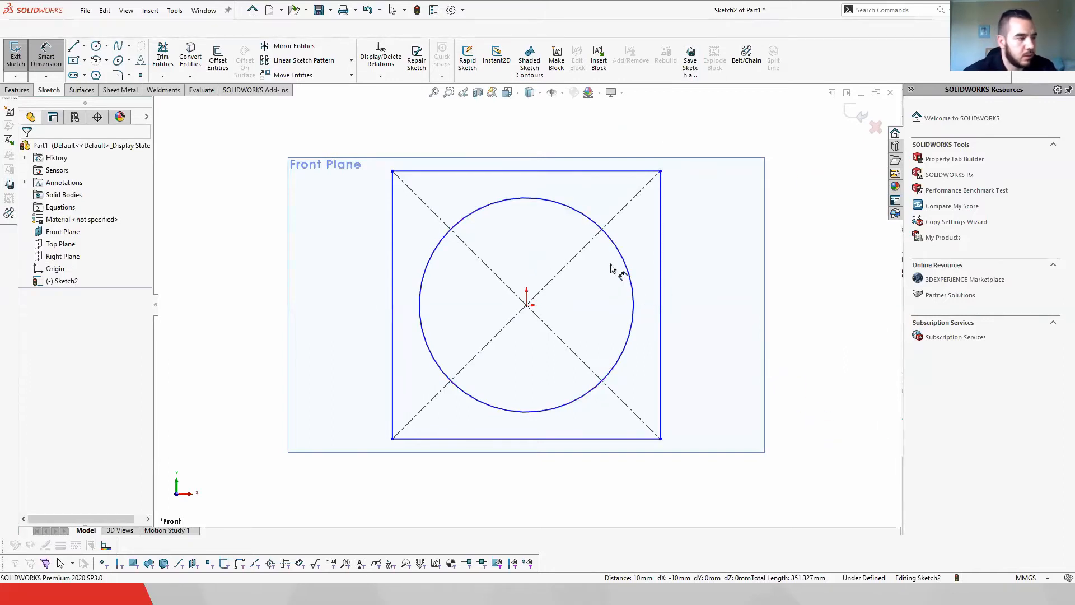
# Step: Dimension the gap between the circle and the rectangle's right edge as 10 mm, then delete it
pyautogui.click(633, 277)
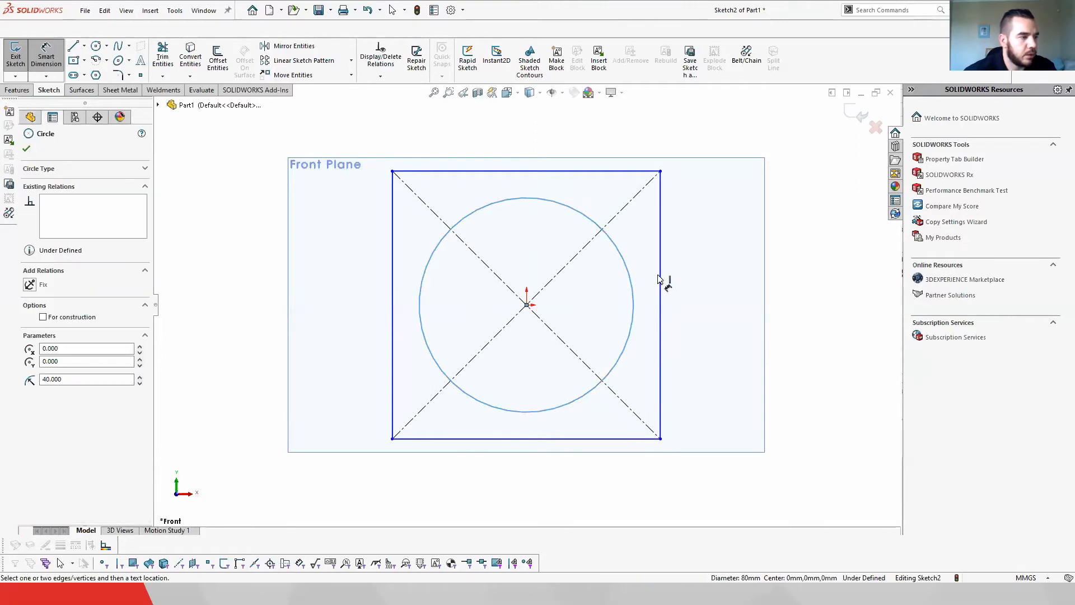
pyautogui.click(660, 278)
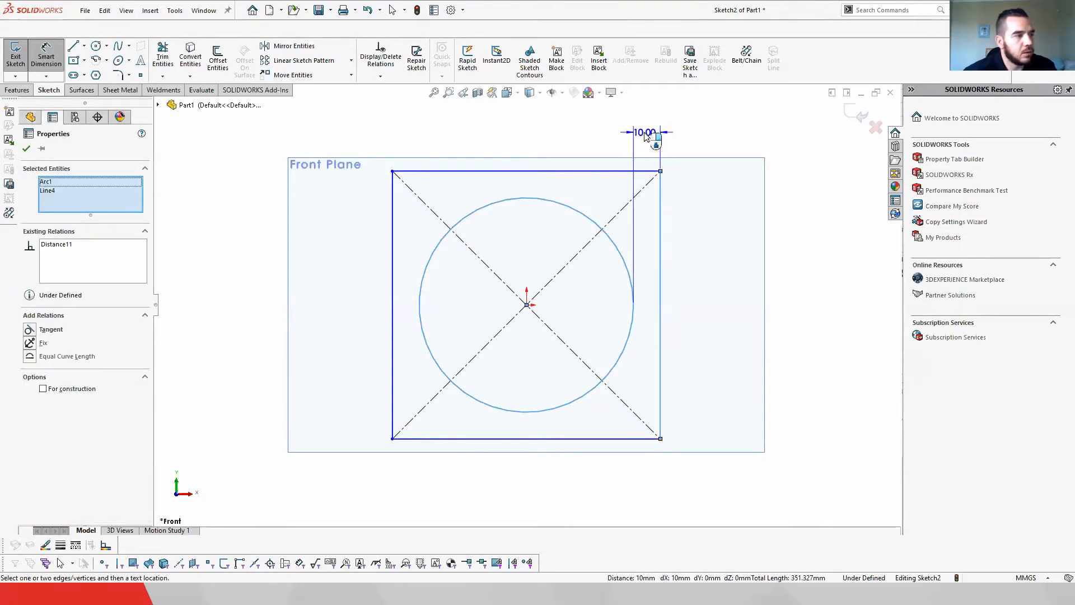
pyautogui.click(644, 133)
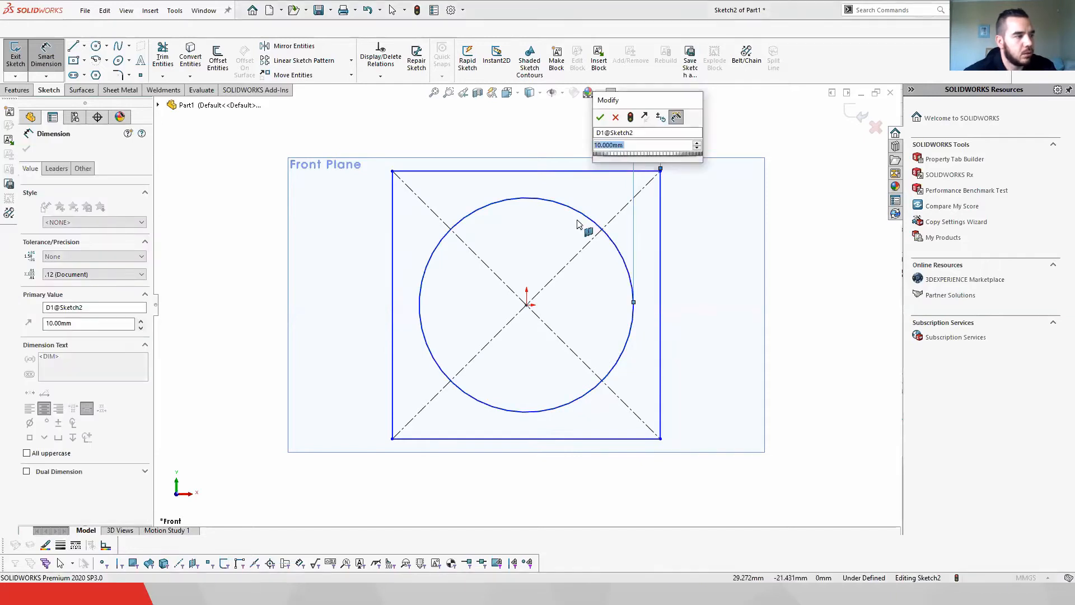
pyautogui.press('Return')
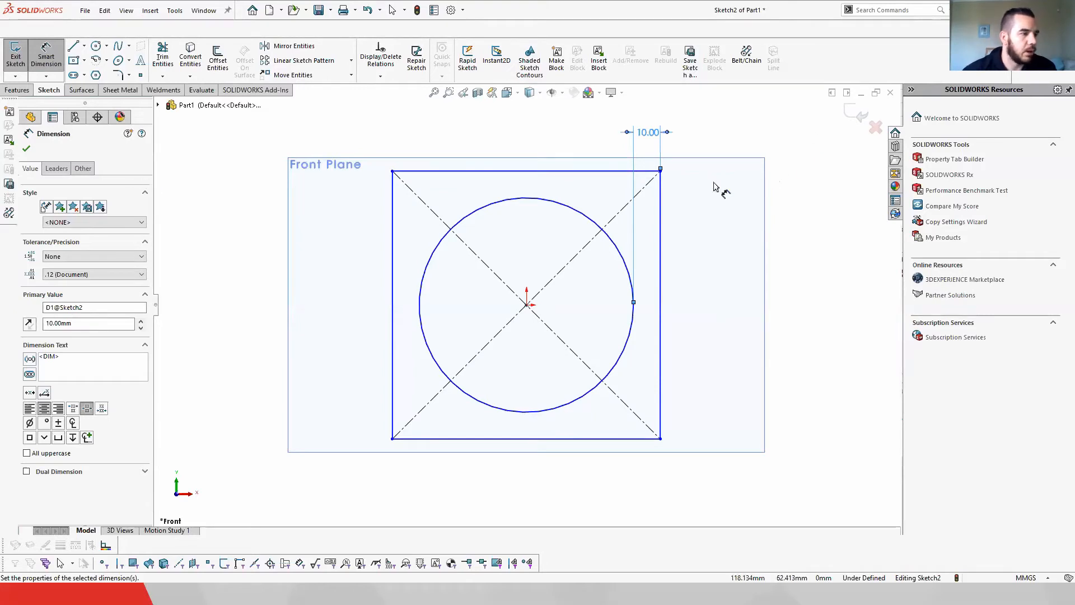
pyautogui.press('Escape')
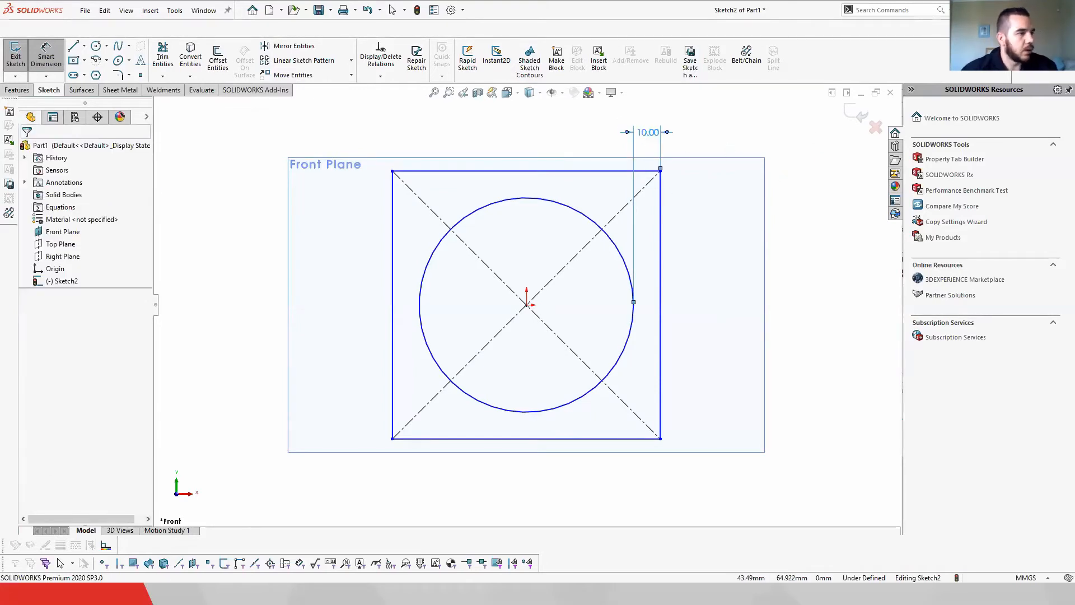
pyautogui.press('Delete')
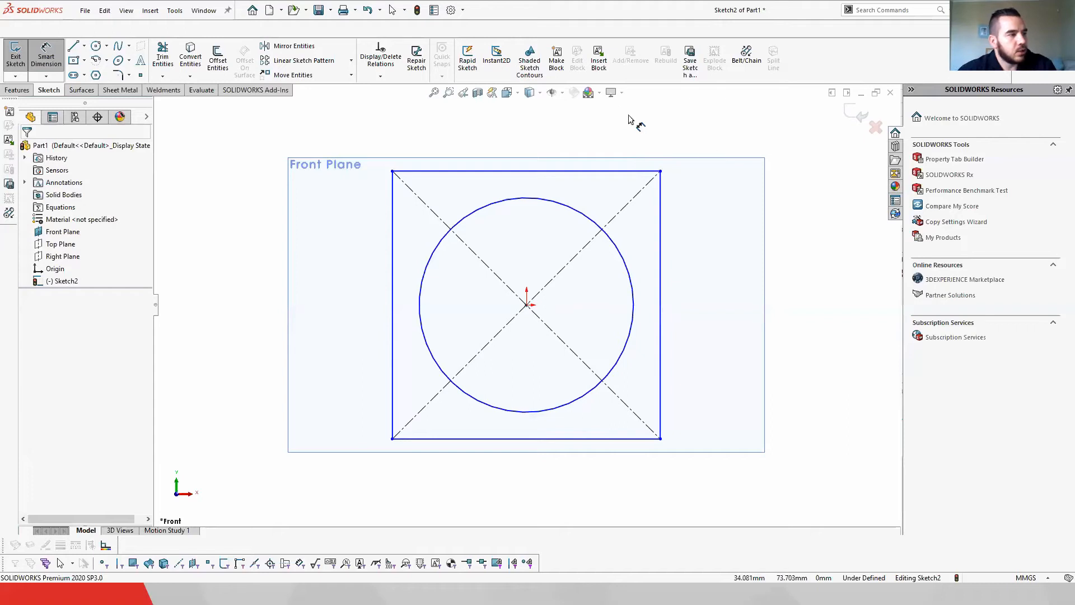
pyautogui.click(875, 127)
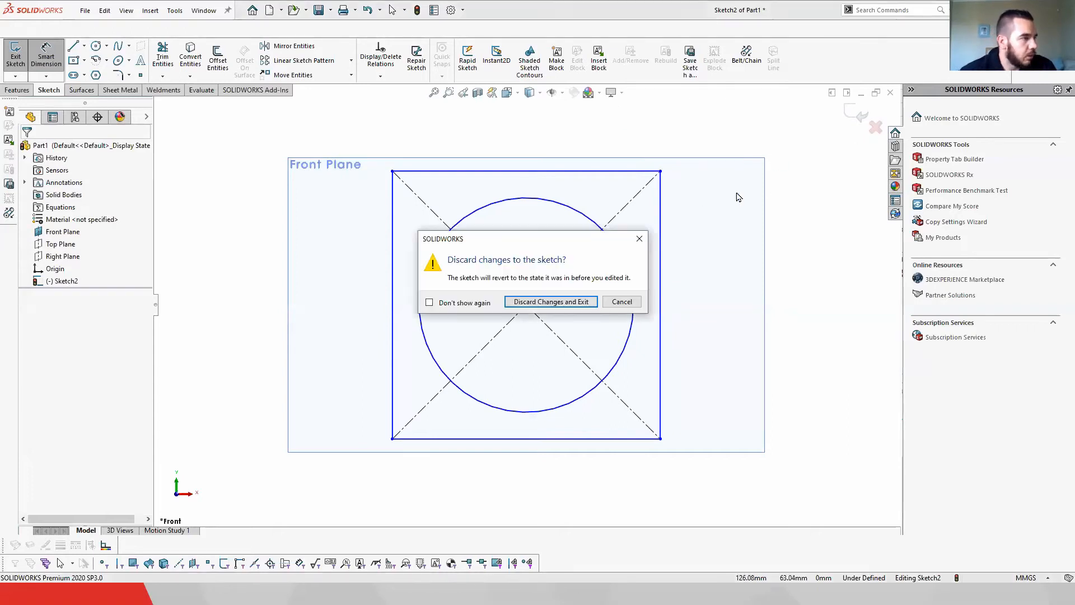
pyautogui.click(641, 303)
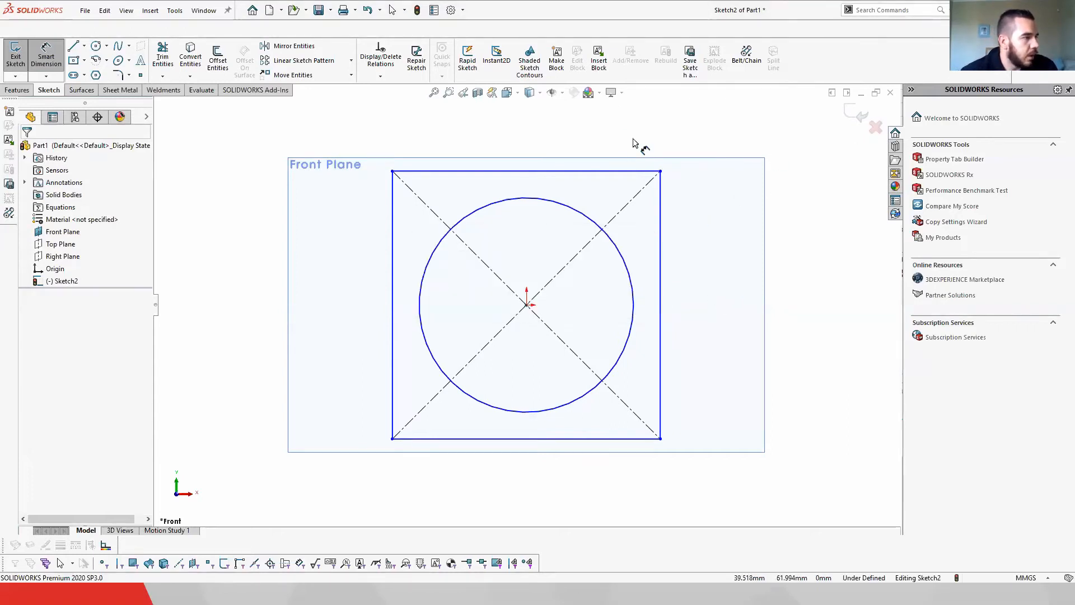
pyautogui.press('z')
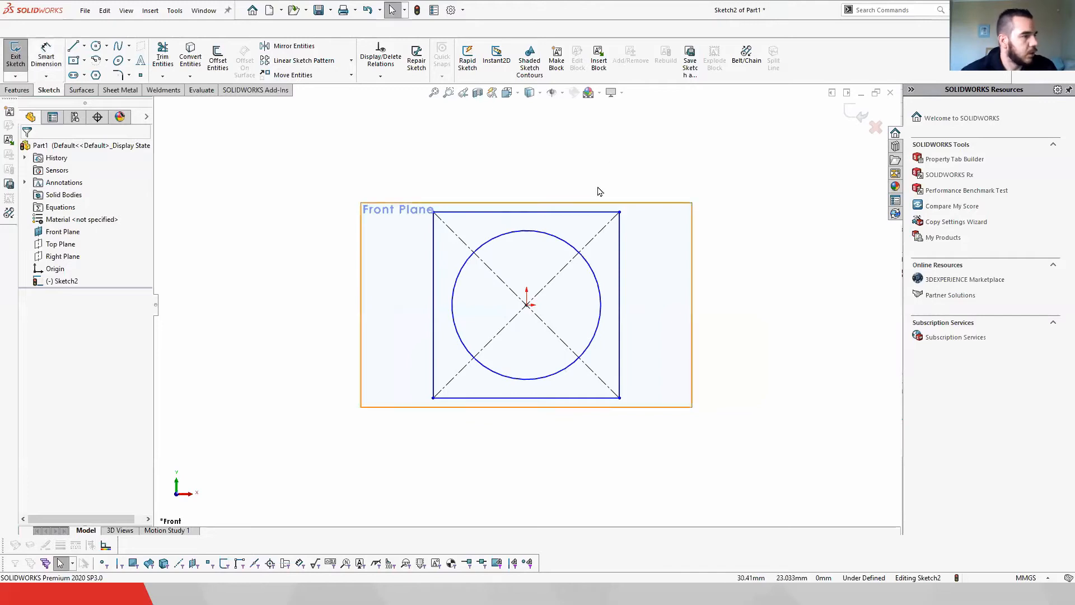
pyautogui.scroll(-2, 671, 268)
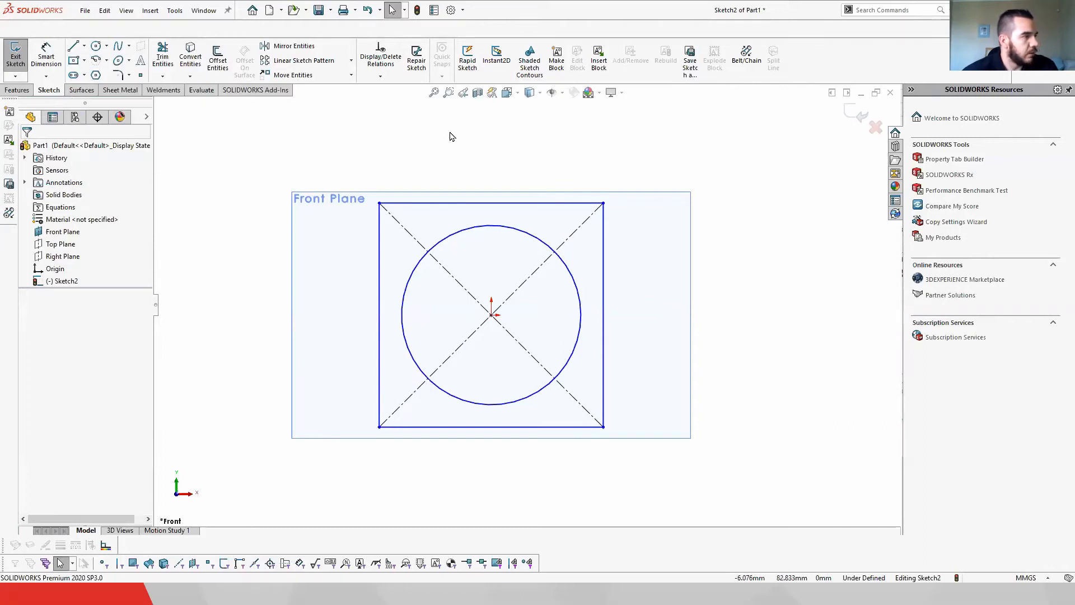
# Step: Draw a closed chain of straight line segments enclosing the rectangle with the Line tool
pyautogui.click(73, 45)
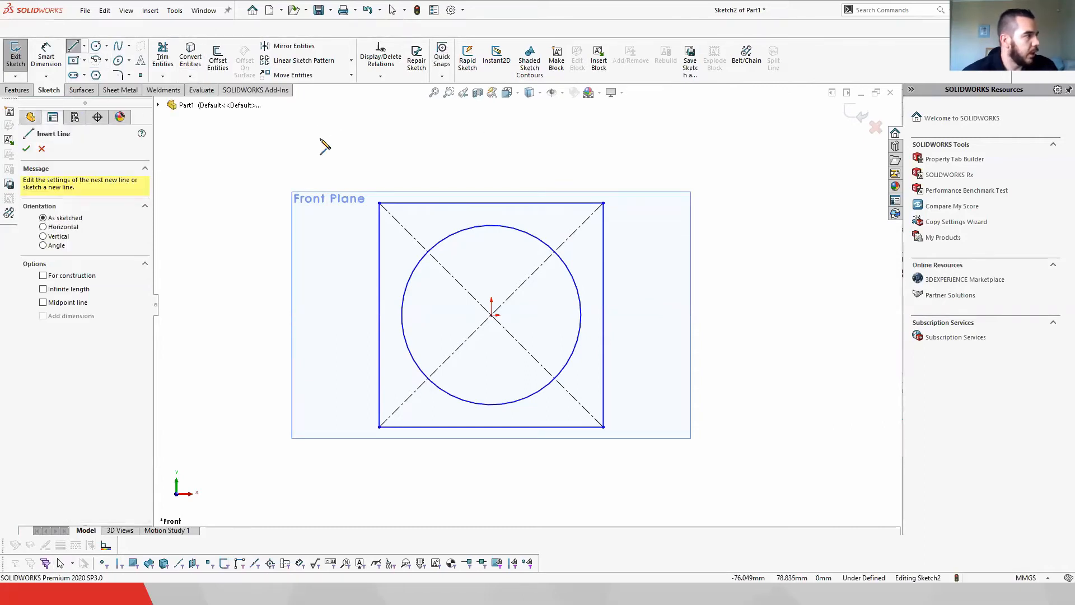
pyautogui.click(340, 138)
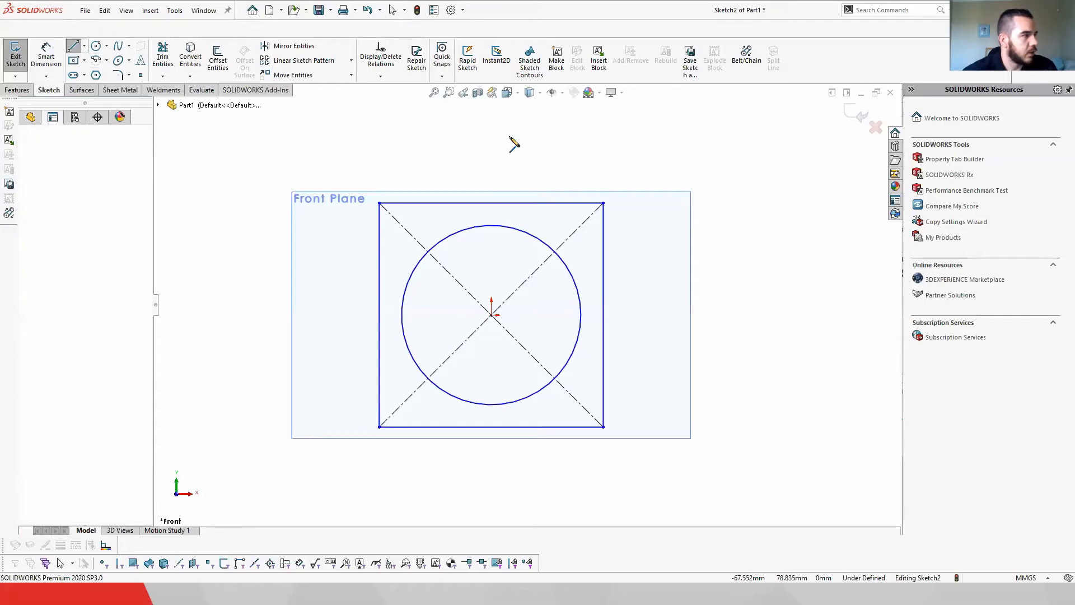
pyautogui.click(541, 138)
pyautogui.click(749, 171)
pyautogui.click(787, 260)
pyautogui.click(800, 385)
pyautogui.click(774, 474)
pyautogui.click(645, 498)
pyautogui.click(481, 502)
pyautogui.click(355, 473)
pyautogui.click(257, 436)
pyautogui.click(264, 307)
pyautogui.click(255, 254)
pyautogui.click(272, 171)
pyautogui.click(340, 138)
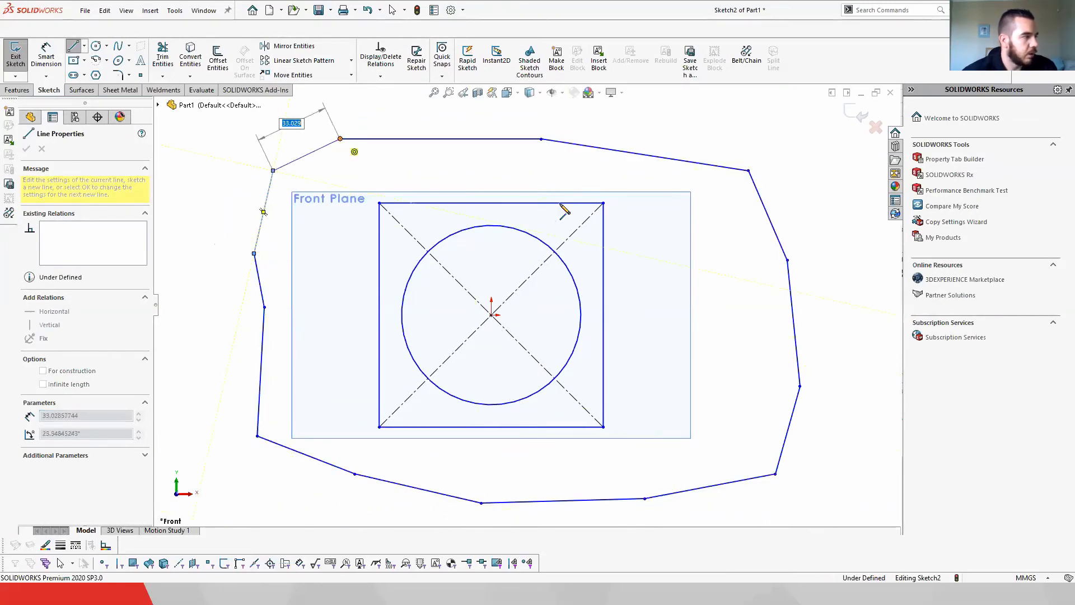
pyautogui.press('Escape')
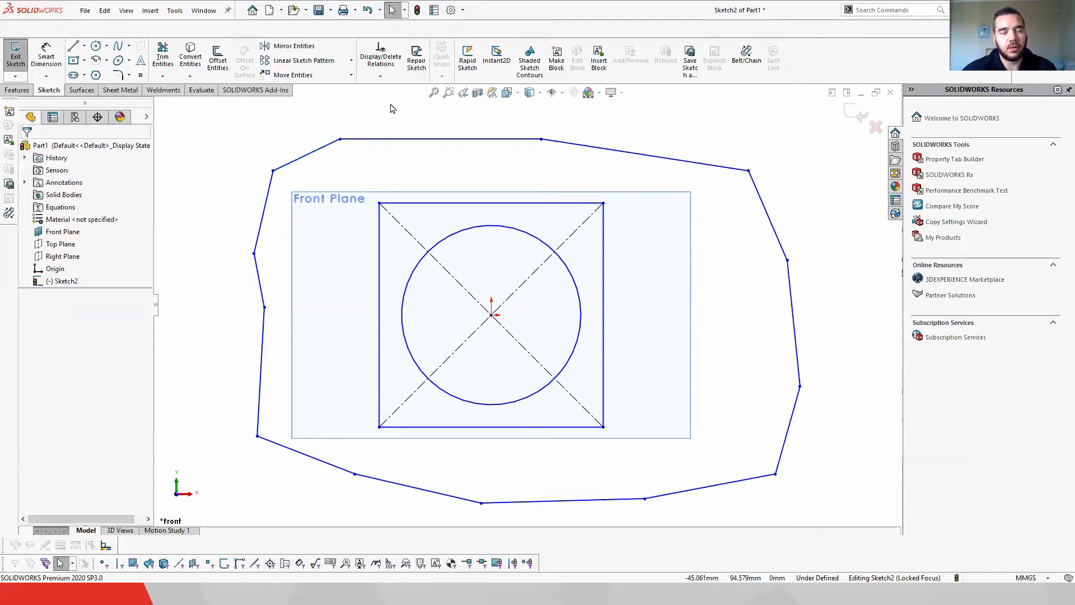
# Step: Sketch several separate straight line segments scattered around the outer line chain
pyautogui.click(73, 46)
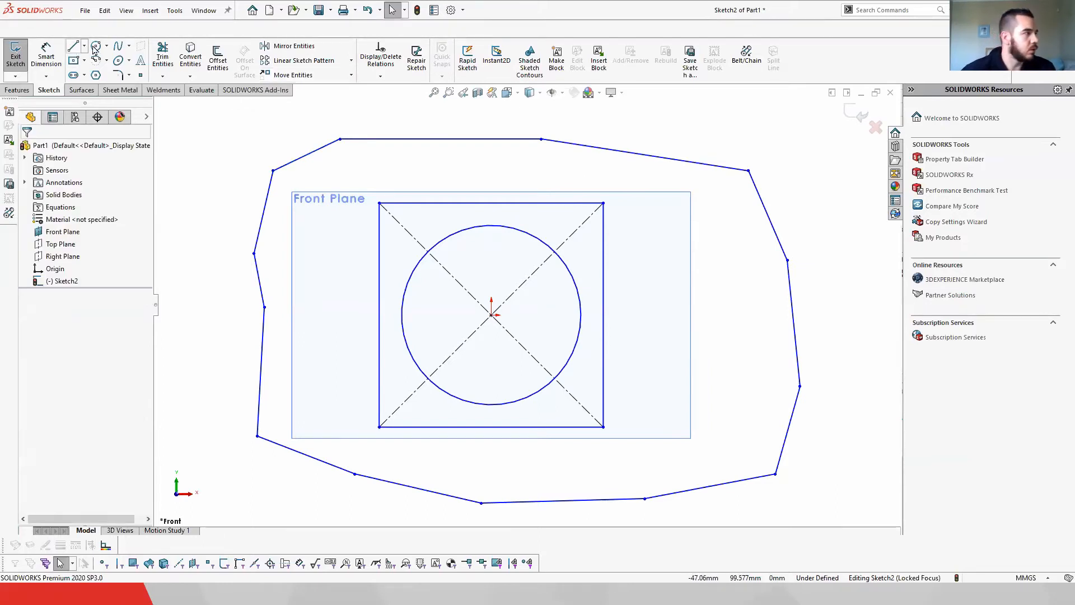
pyautogui.moveTo(345, 156); pyautogui.dragTo(495, 161)
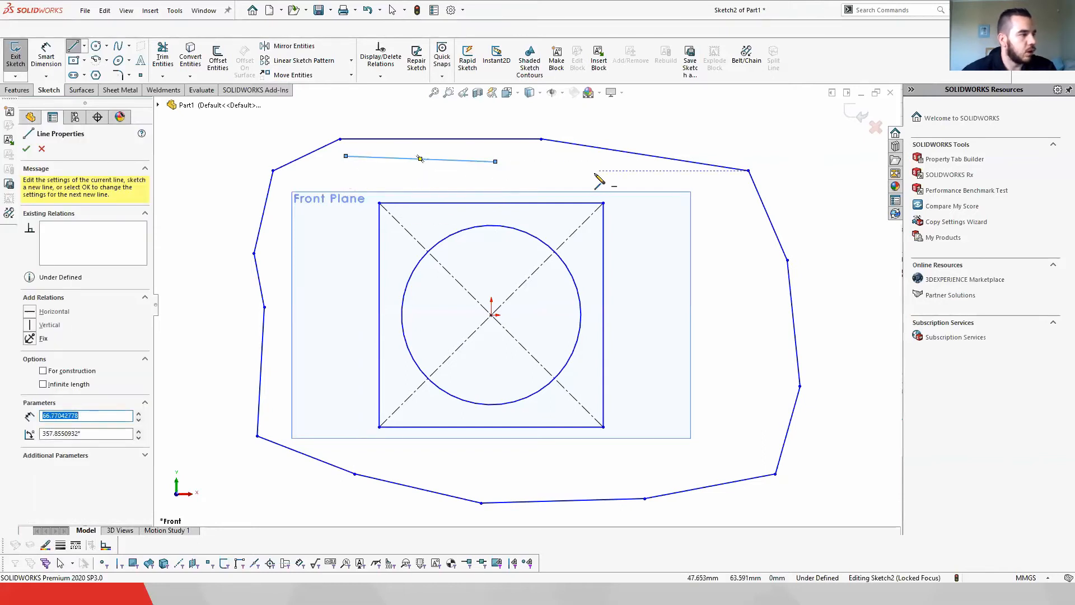
pyautogui.click(333, 120)
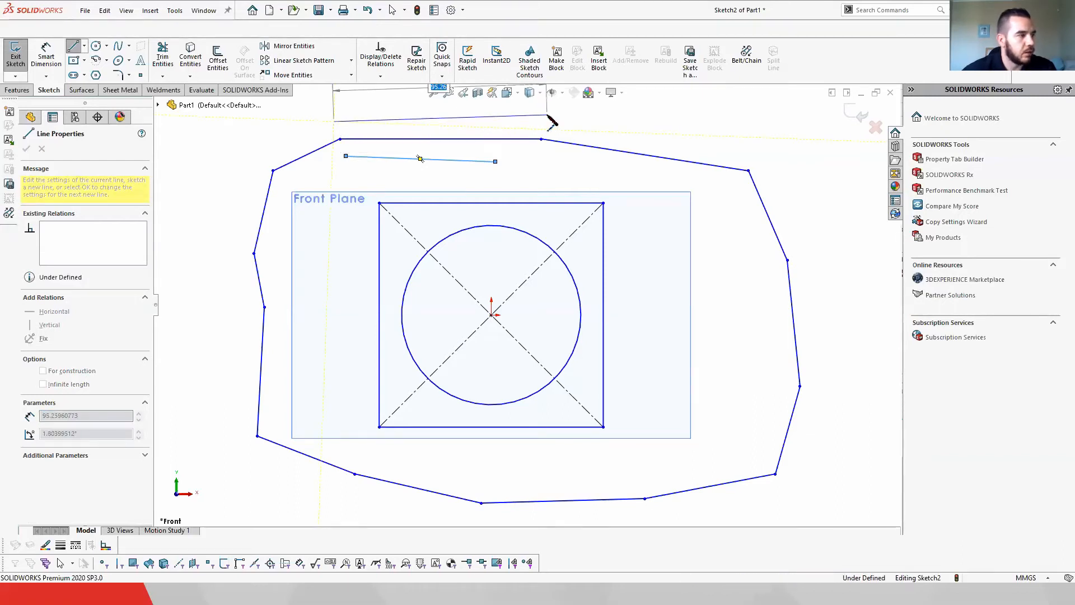
pyautogui.click(547, 115)
pyautogui.moveTo(597, 108); pyautogui.dragTo(768, 151)
pyautogui.moveTo(800, 142)
pyautogui.mouseDown()
pyautogui.moveTo(856, 297)
pyautogui.moveTo(843, 343)
pyautogui.mouseUp()
pyautogui.moveTo(820, 392); pyautogui.dragTo(834, 436)
pyautogui.moveTo(879, 391)
pyautogui.mouseDown()
pyautogui.moveTo(856, 453)
pyautogui.moveTo(787, 498)
pyautogui.mouseUp()
pyautogui.moveTo(749, 413); pyautogui.dragTo(731, 352)
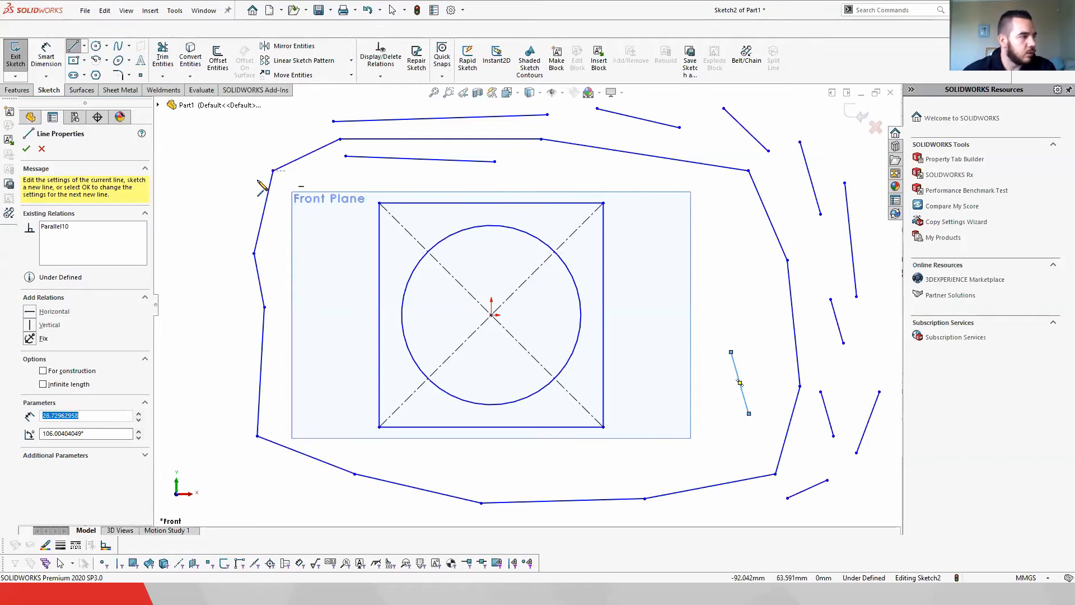
pyautogui.click(223, 156)
pyautogui.click(208, 221)
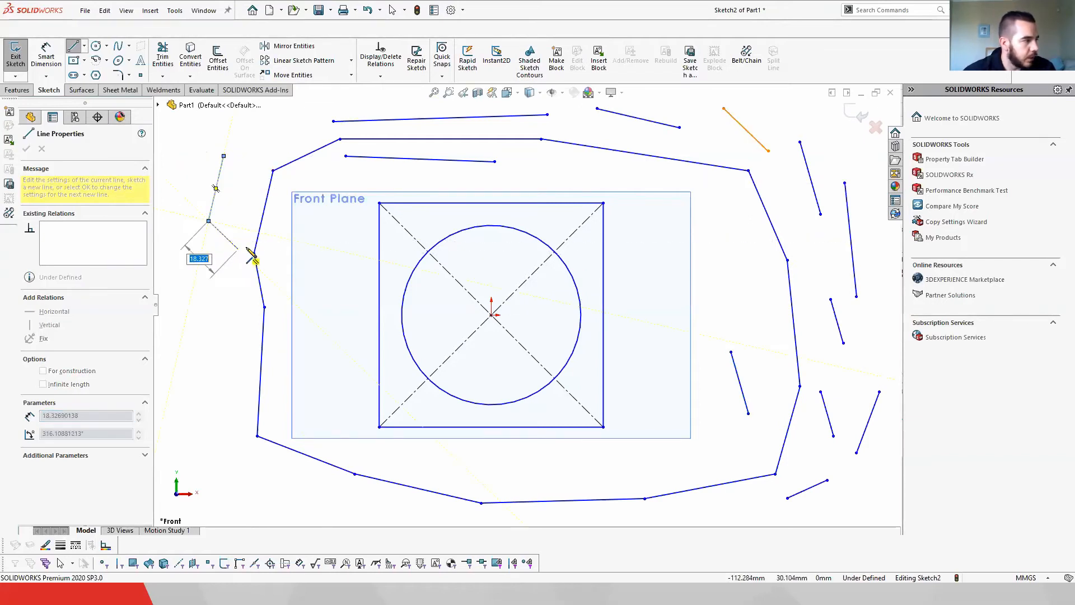
pyautogui.doubleClick(254, 253)
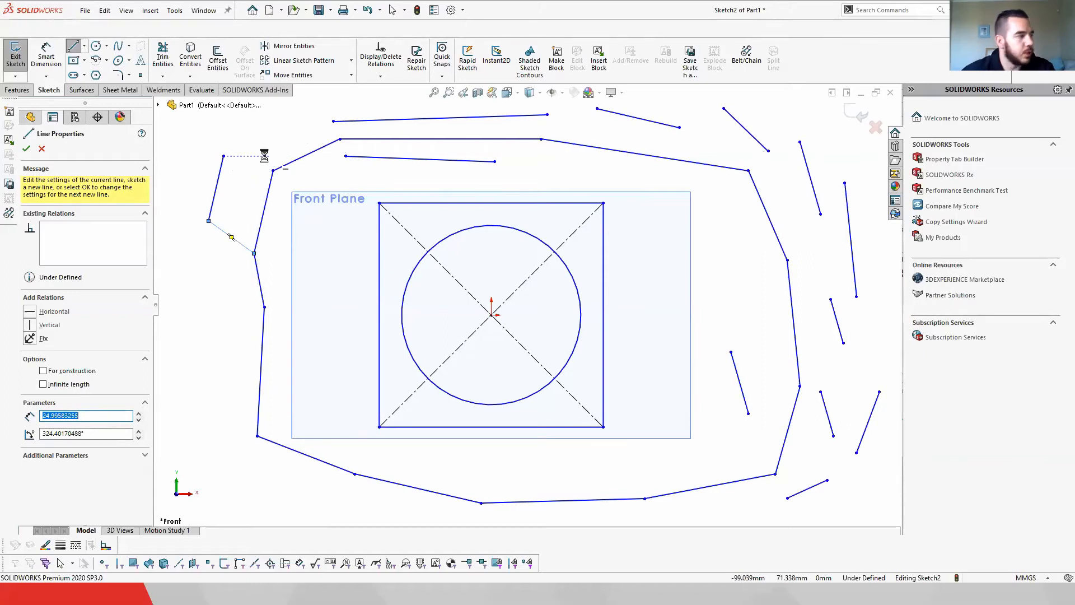
pyautogui.press('Escape')
pyautogui.rightClick(277, 166)
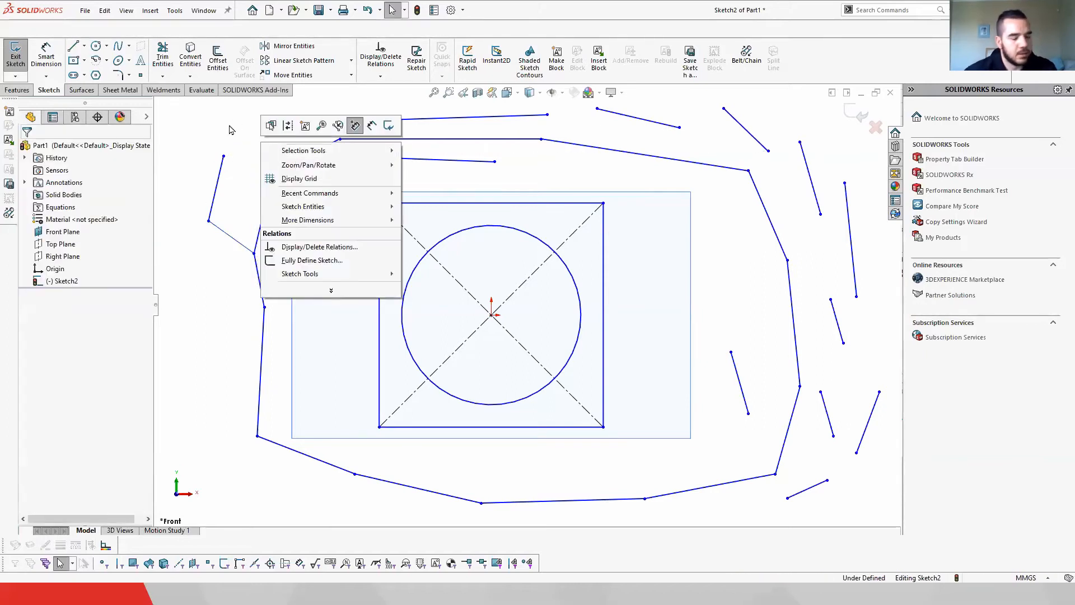
pyautogui.click(213, 137)
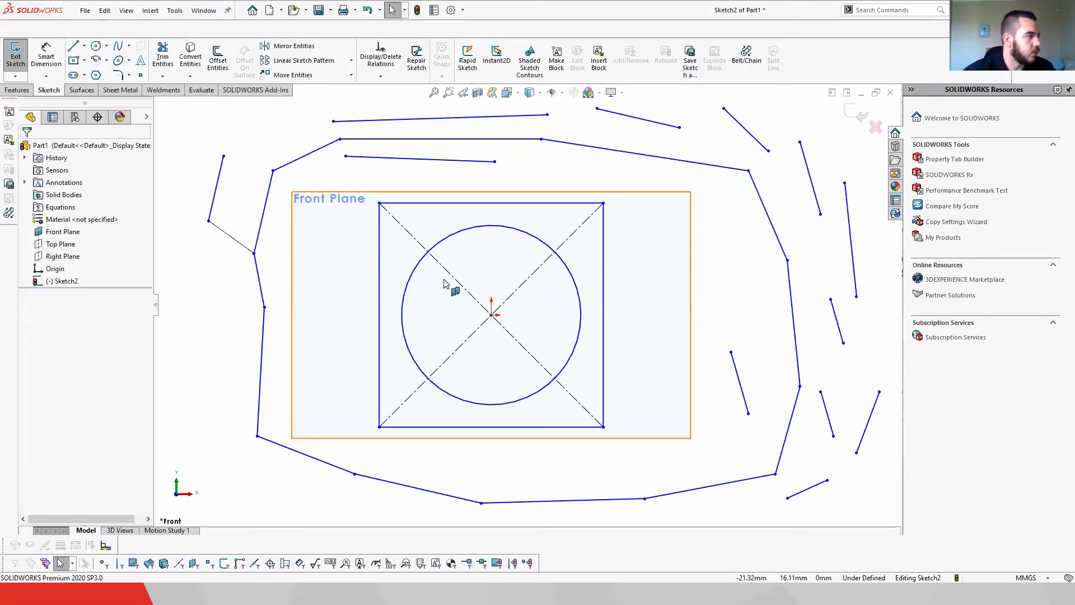
# Step: Power-trim away the outer closed line chain and all the scattered line segments around the rectangle
pyautogui.click(162, 59)
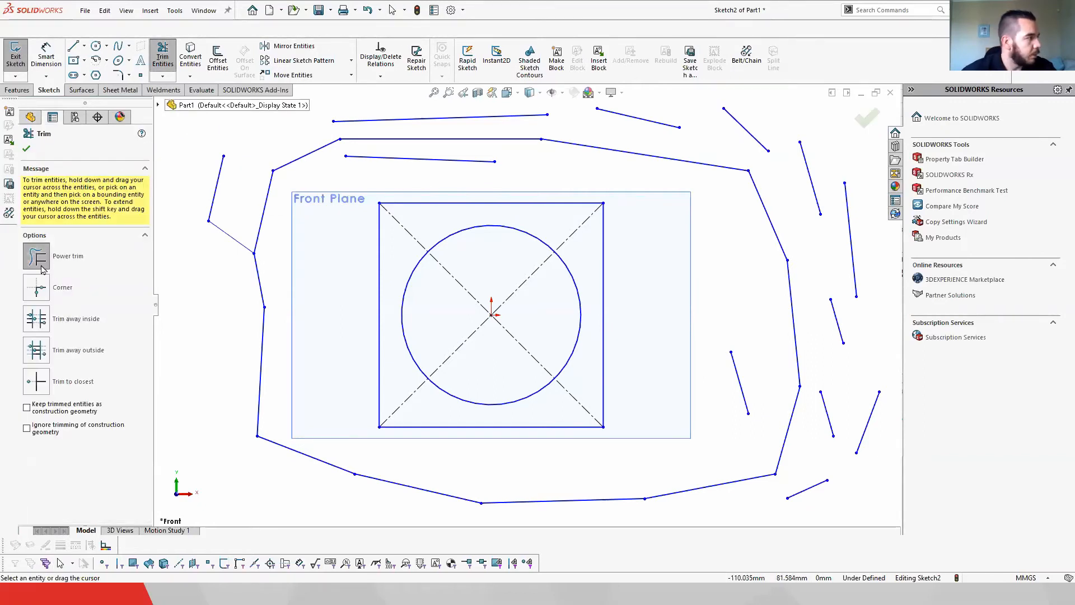
pyautogui.moveTo(184, 130)
pyautogui.mouseDown()
pyautogui.moveTo(235, 199)
pyautogui.moveTo(305, 168)
pyautogui.moveTo(338, 116)
pyautogui.moveTo(415, 166)
pyautogui.moveTo(636, 132)
pyautogui.moveTo(758, 132)
pyautogui.moveTo(824, 175)
pyautogui.moveTo(840, 239)
pyautogui.moveTo(819, 358)
pyautogui.moveTo(768, 438)
pyautogui.moveTo(875, 415)
pyautogui.moveTo(829, 428)
pyautogui.moveTo(755, 487)
pyautogui.moveTo(416, 500)
pyautogui.moveTo(250, 437)
pyautogui.moveTo(269, 307)
pyautogui.moveTo(226, 233)
pyautogui.moveTo(274, 266)
pyautogui.moveTo(263, 181)
pyautogui.mouseUp()
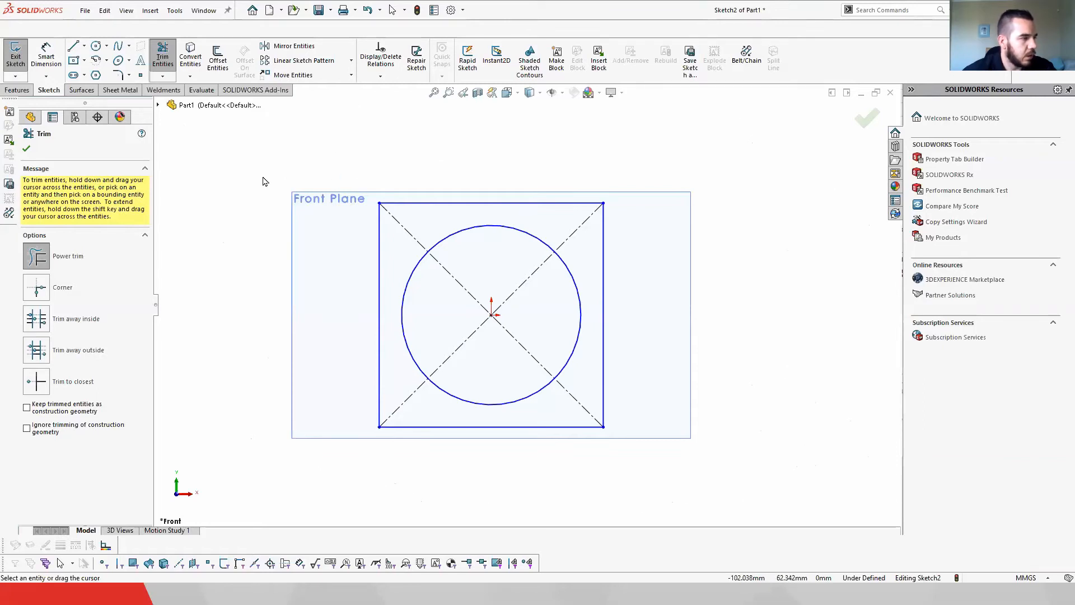
pyautogui.click(26, 149)
# Step: Draw two lines from the origin, one to the rectangle's right edge and one to the top edge's midpoint
pyautogui.press('l')
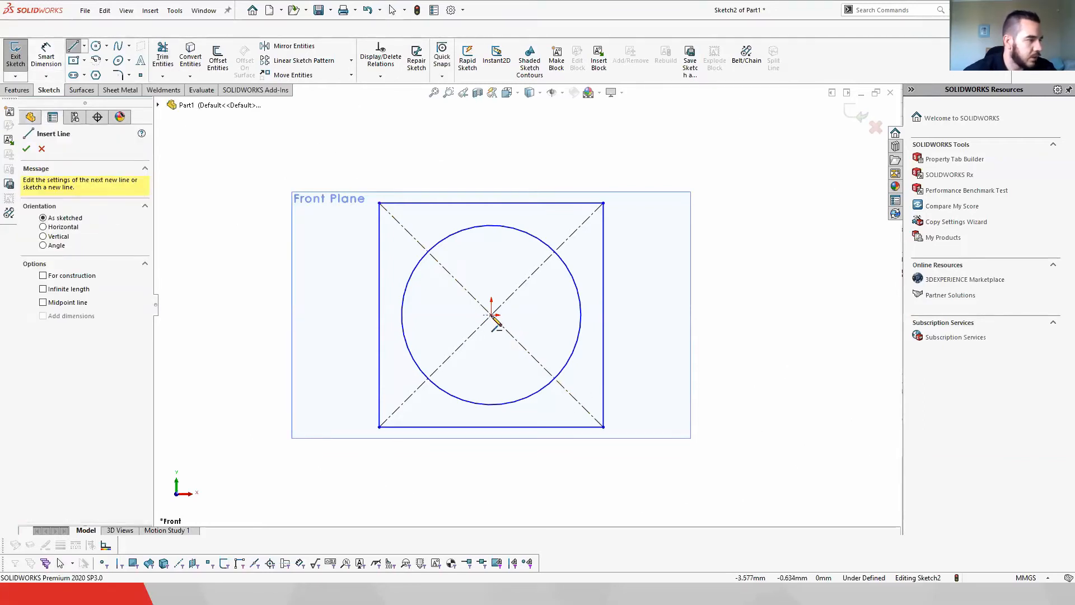
pyautogui.click(492, 316)
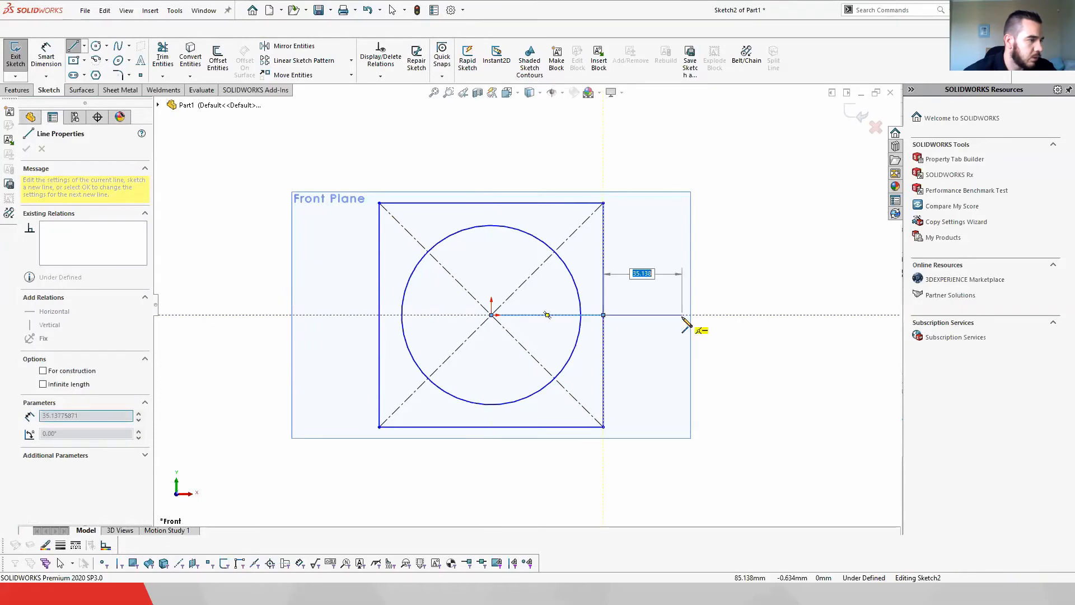
pyautogui.rightClick(740, 315)
pyautogui.click(753, 323)
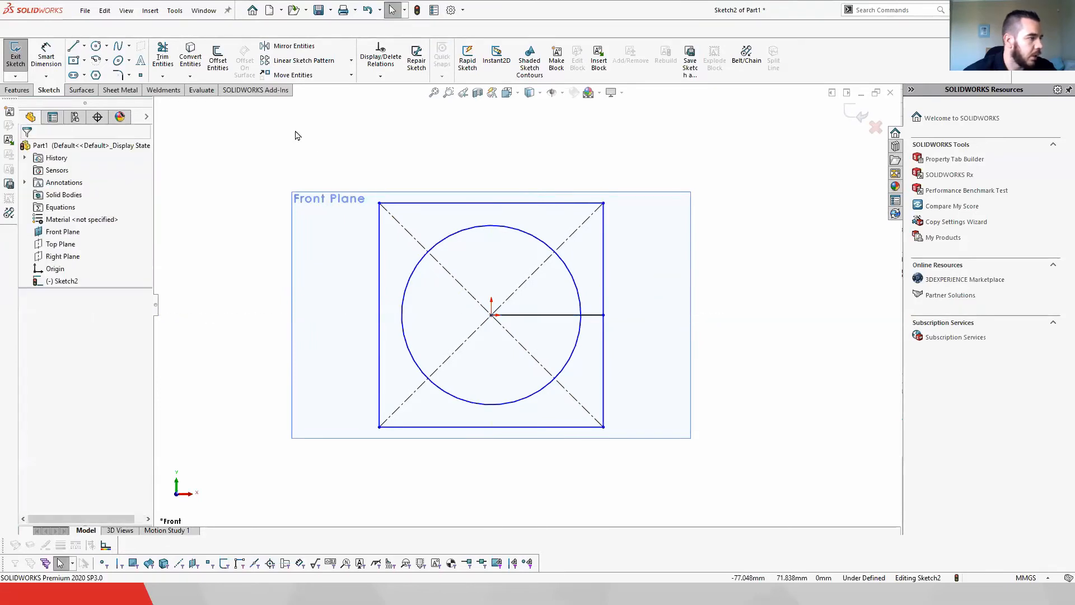
pyautogui.click(74, 47)
pyautogui.click(491, 315)
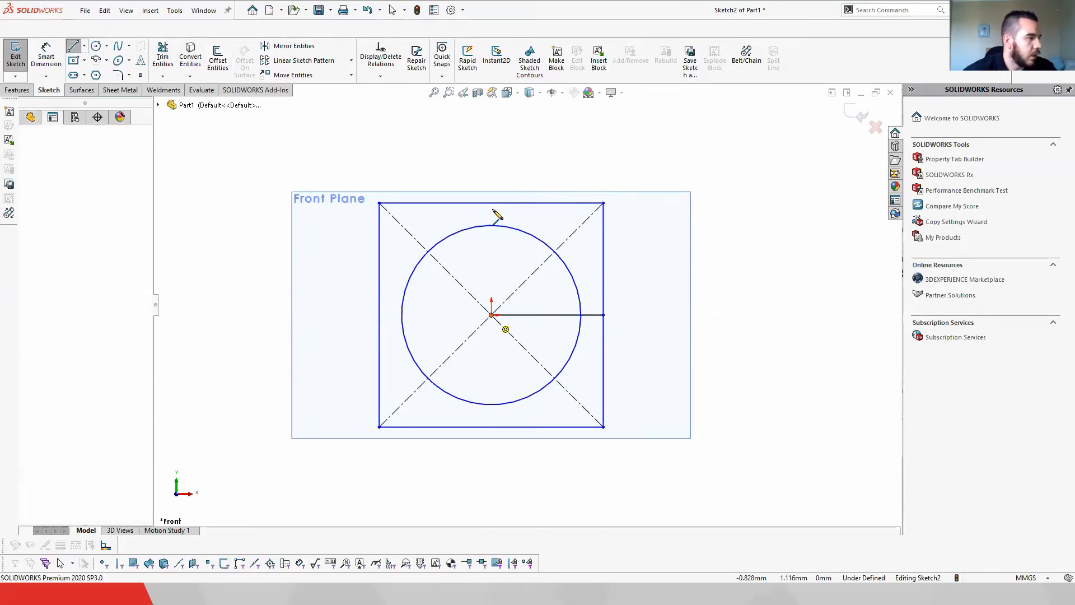
pyautogui.click(492, 203)
pyautogui.press('Escape')
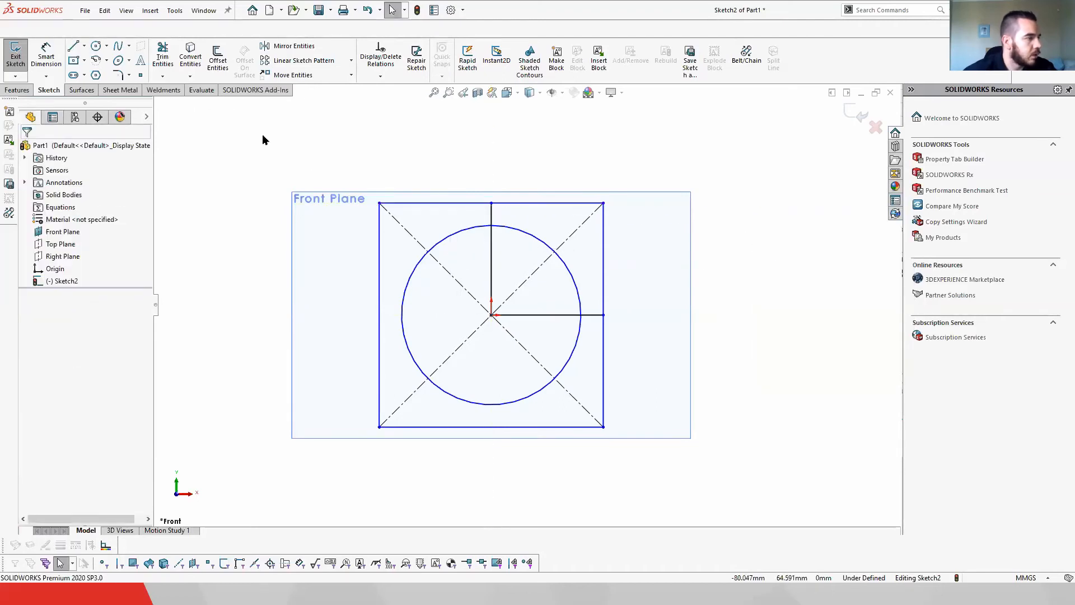
# Step: Power-trim away the rectangle's upper-right corner and the circle's upper-right quadrant
pyautogui.click(163, 56)
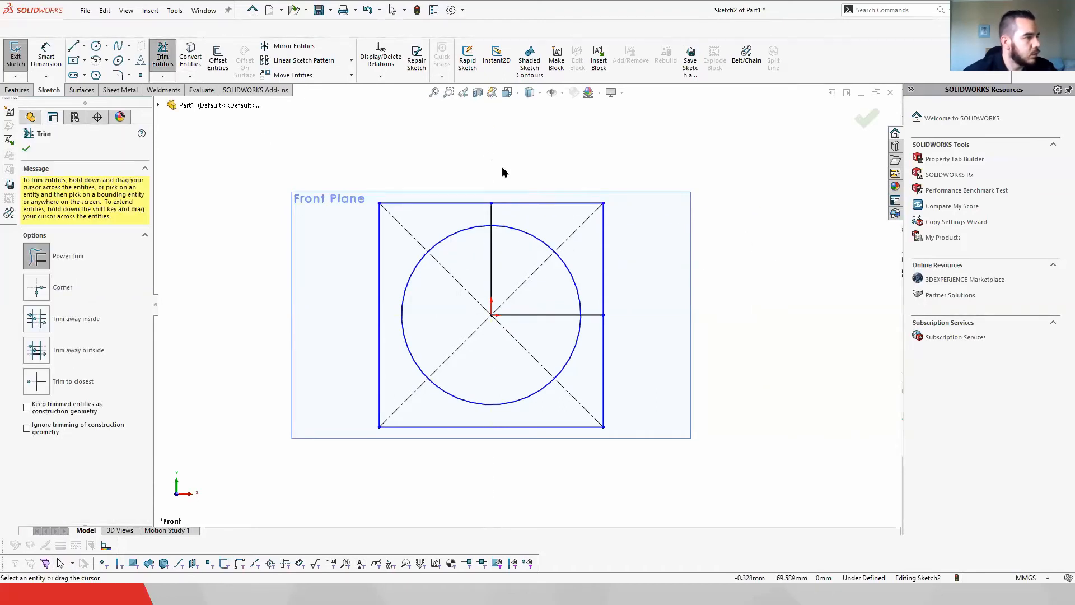
pyautogui.moveTo(522, 199)
pyautogui.mouseDown()
pyautogui.moveTo(546, 226)
pyautogui.moveTo(610, 250)
pyautogui.mouseUp()
pyautogui.moveTo(569, 280)
pyautogui.mouseDown()
pyautogui.moveTo(530, 260)
pyautogui.moveTo(538, 222)
pyautogui.mouseUp()
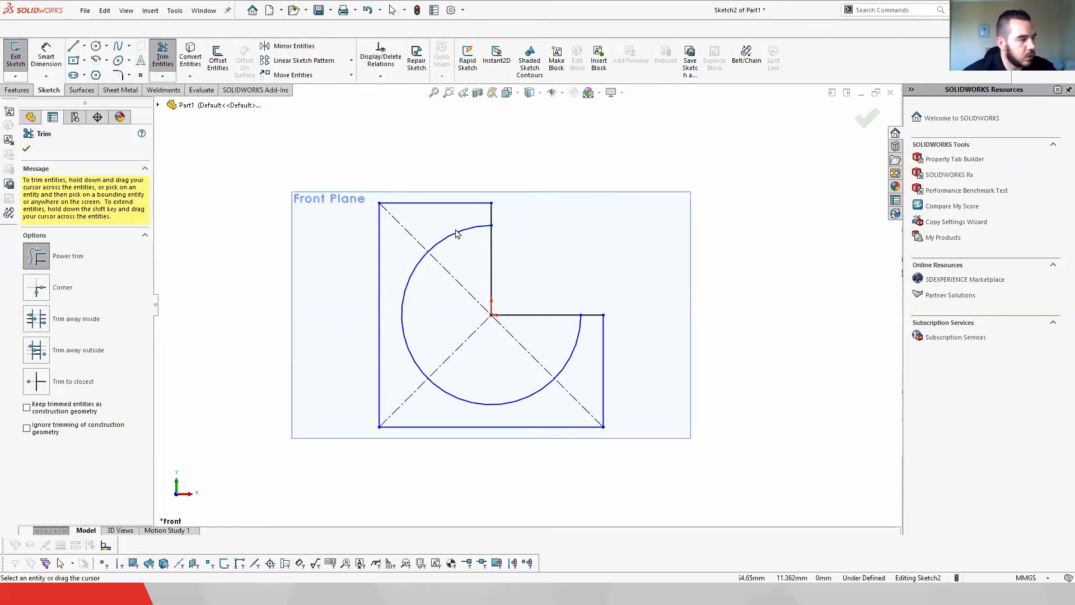
pyautogui.click(26, 147)
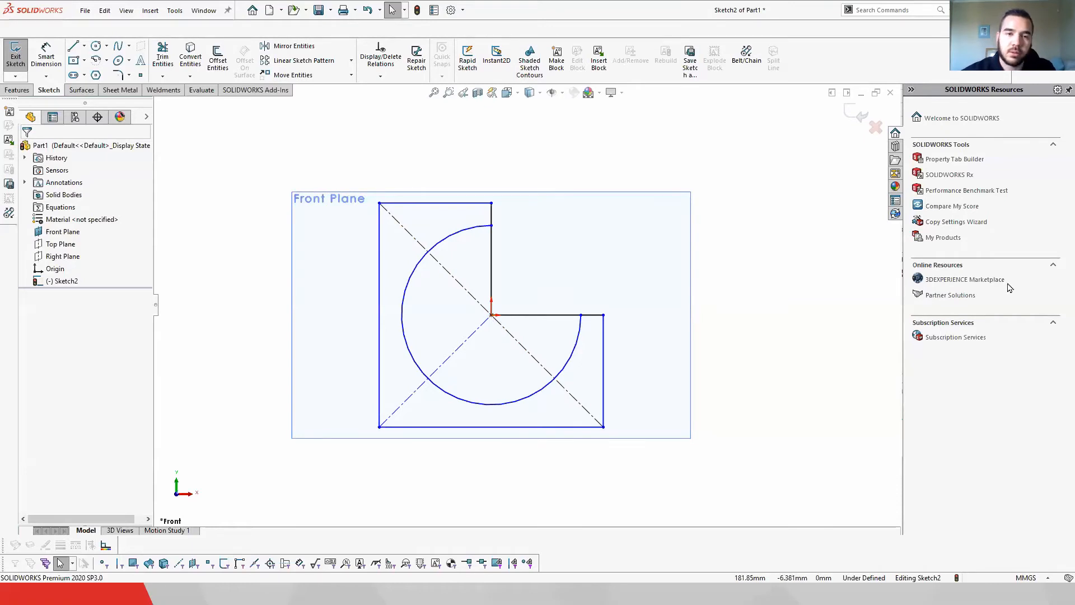
# Step: Sketch a 270° centrepoint arc at the origin, running from the vertical line to the horizontal line inside the circle
pyautogui.click(107, 62)
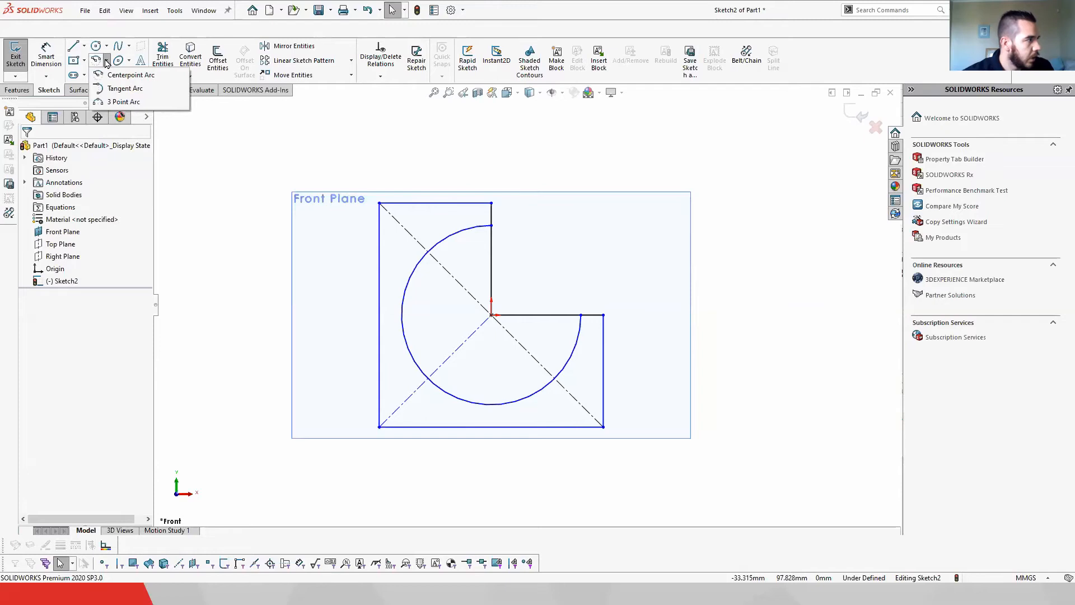
pyautogui.click(132, 76)
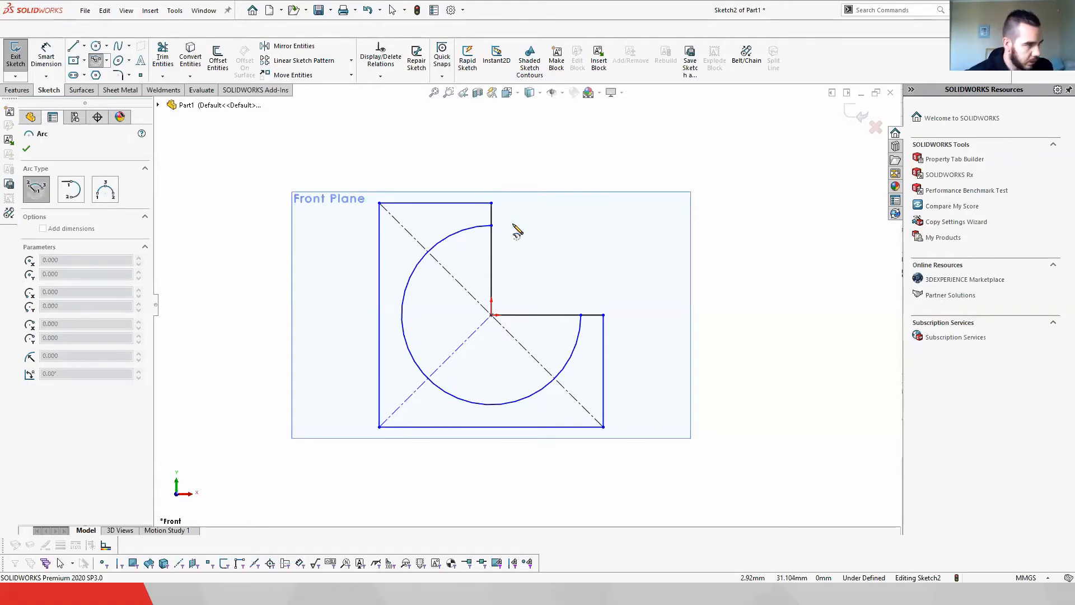
pyautogui.click(491, 315)
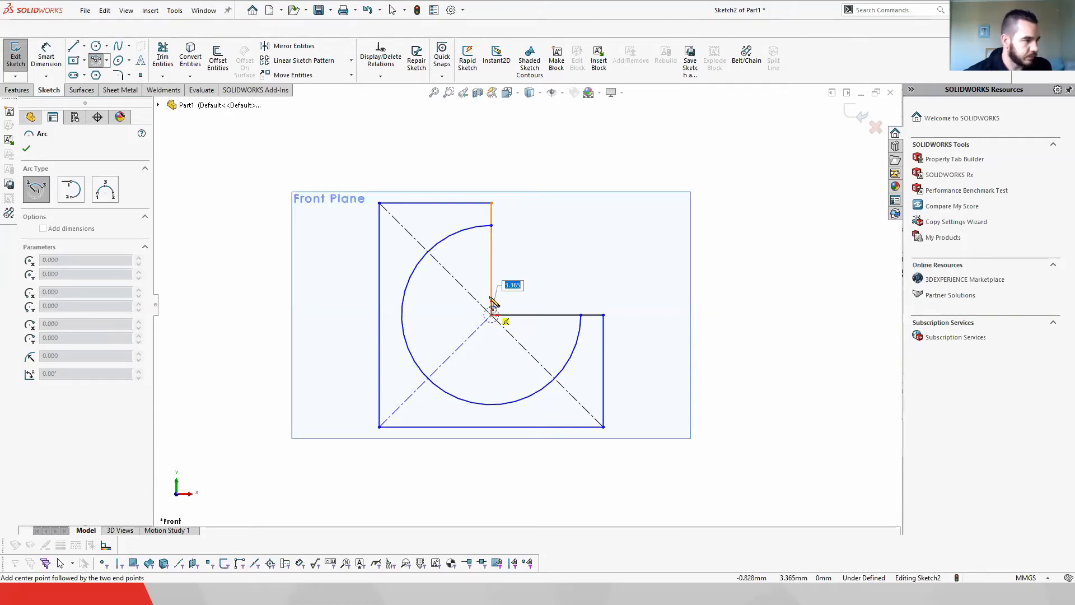
pyautogui.click(491, 258)
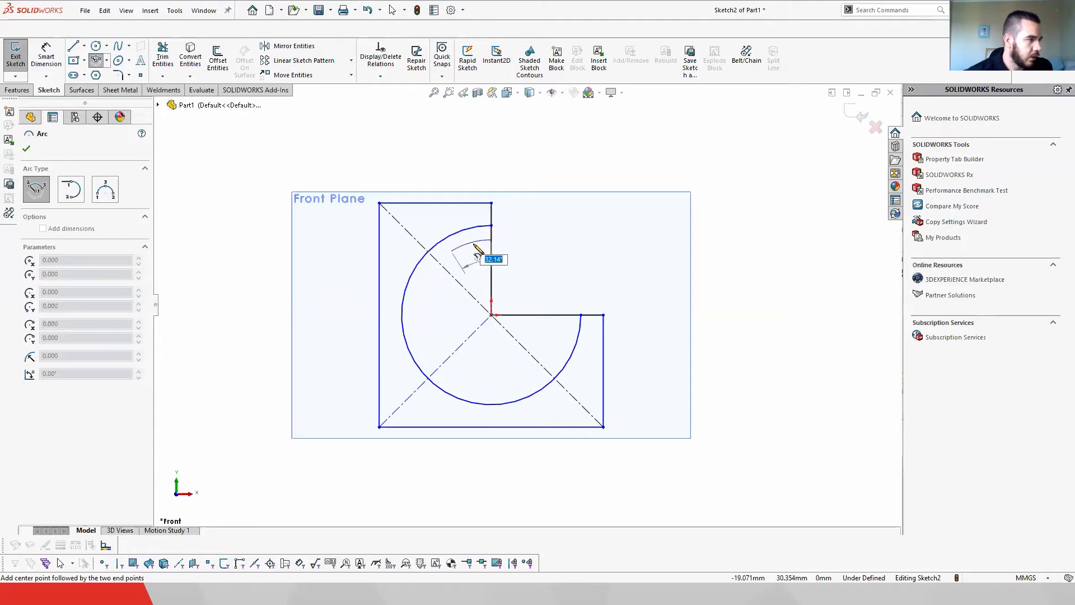
pyautogui.click(539, 315)
pyautogui.rightClick(602, 293)
pyautogui.click(619, 299)
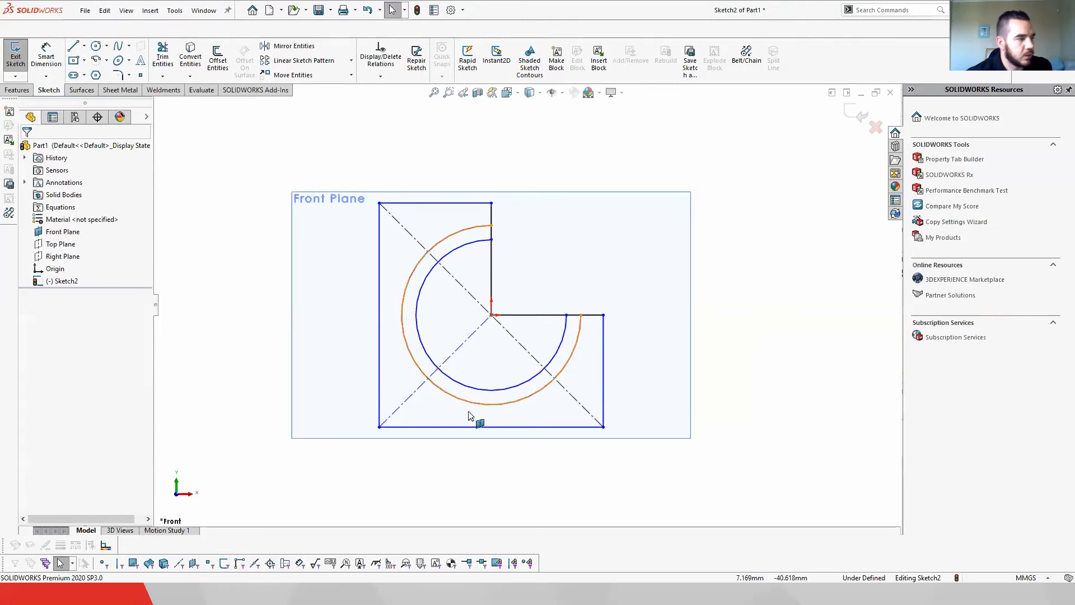
# Step: Sketch a 3 Point Arc above the top edge, from the top-left corner to the top edge's midpoint
pyautogui.click(107, 60)
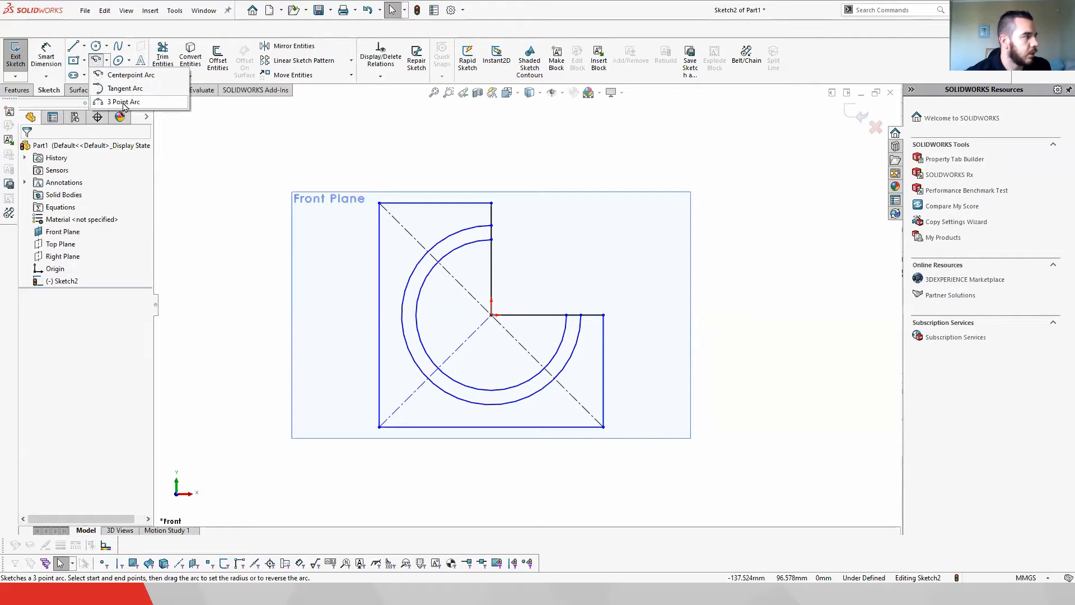
pyautogui.click(123, 101)
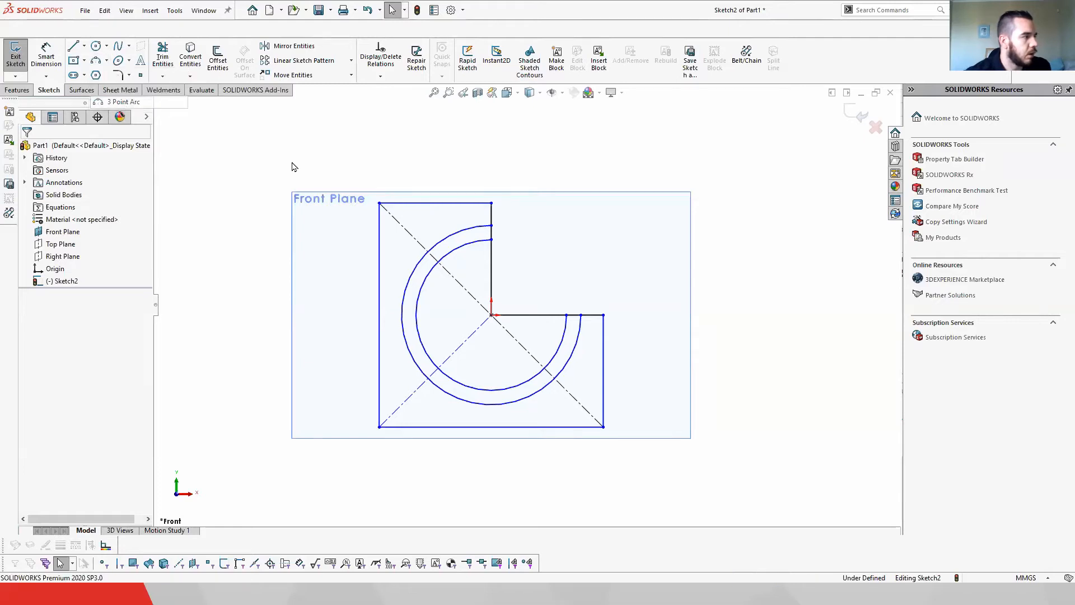
pyautogui.click(380, 203)
pyautogui.click(491, 203)
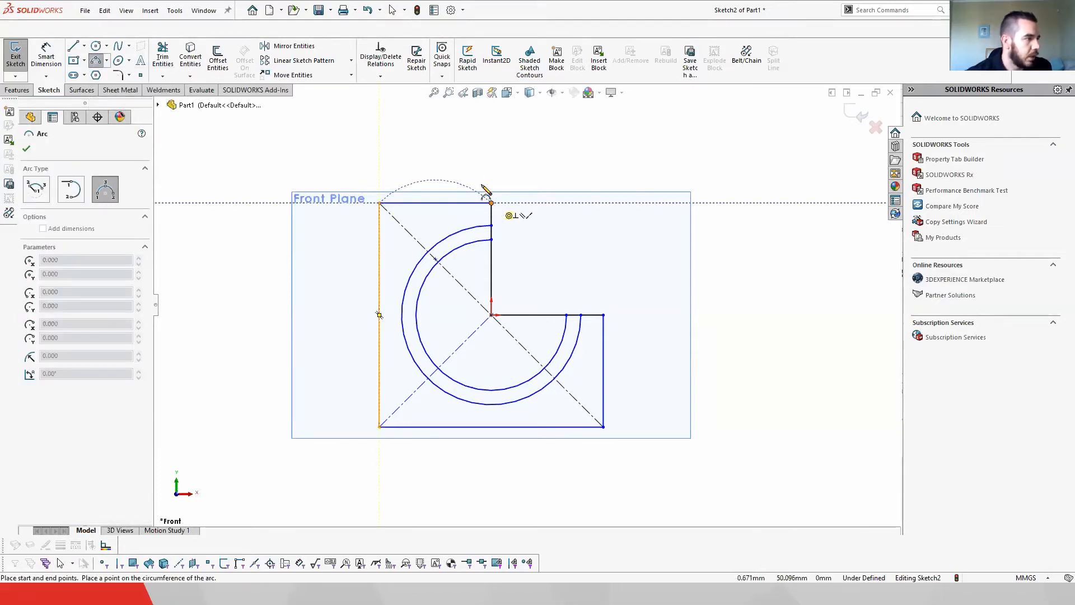
pyautogui.click(435, 166)
pyautogui.press('Escape')
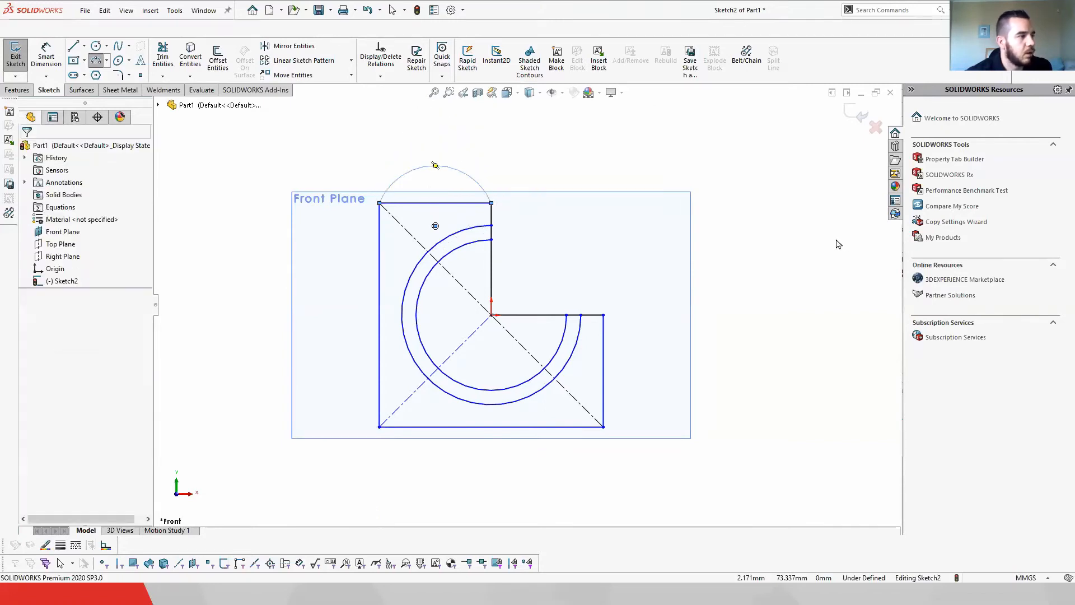
# Step: Trim away the top edge segment lying beneath the new arc
pyautogui.click(163, 56)
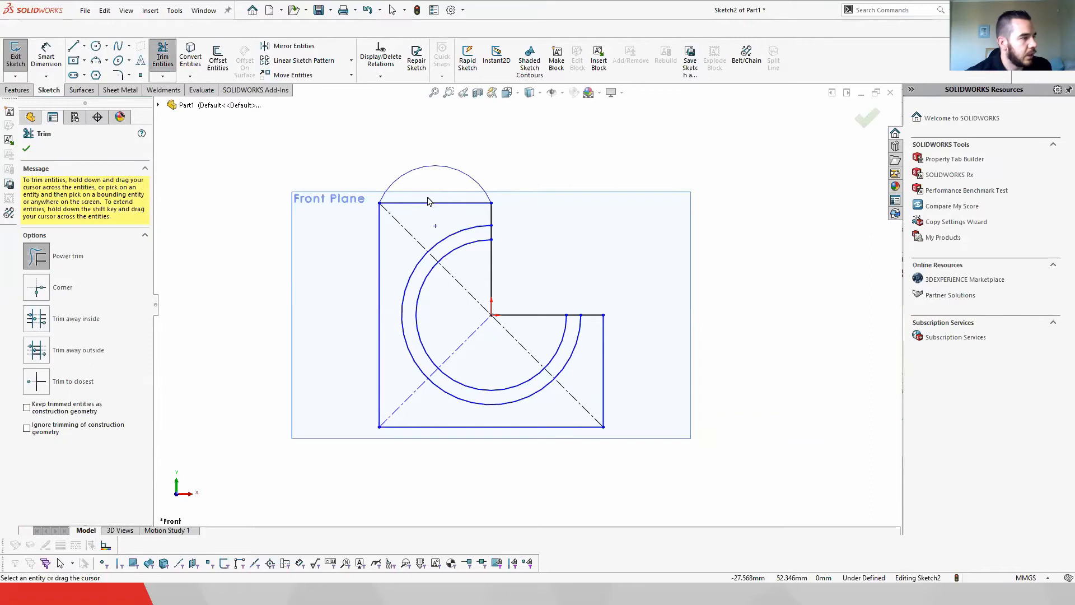
pyautogui.moveTo(446, 206); pyautogui.dragTo(452, 227)
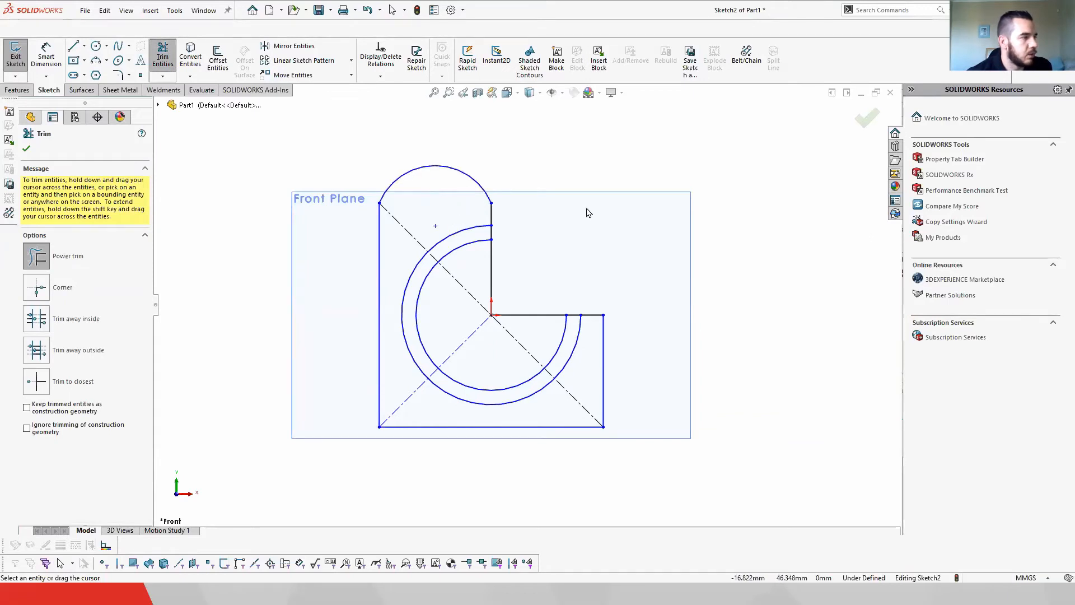
pyautogui.click(26, 149)
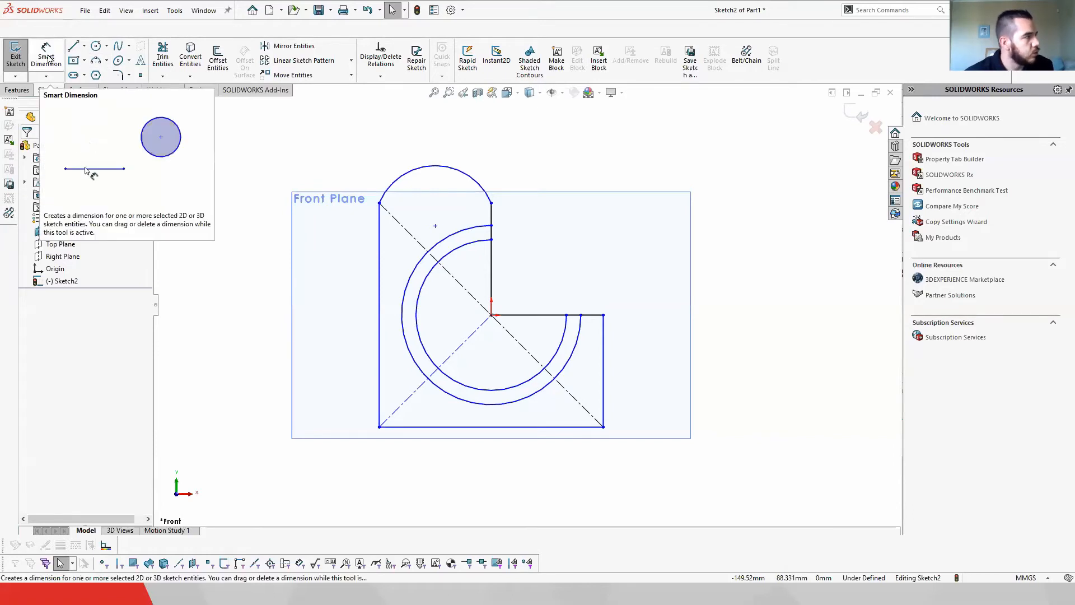
# Step: Dimension the inner arc's radius as 30 mm with Smart Dimension
pyautogui.click(582, 303)
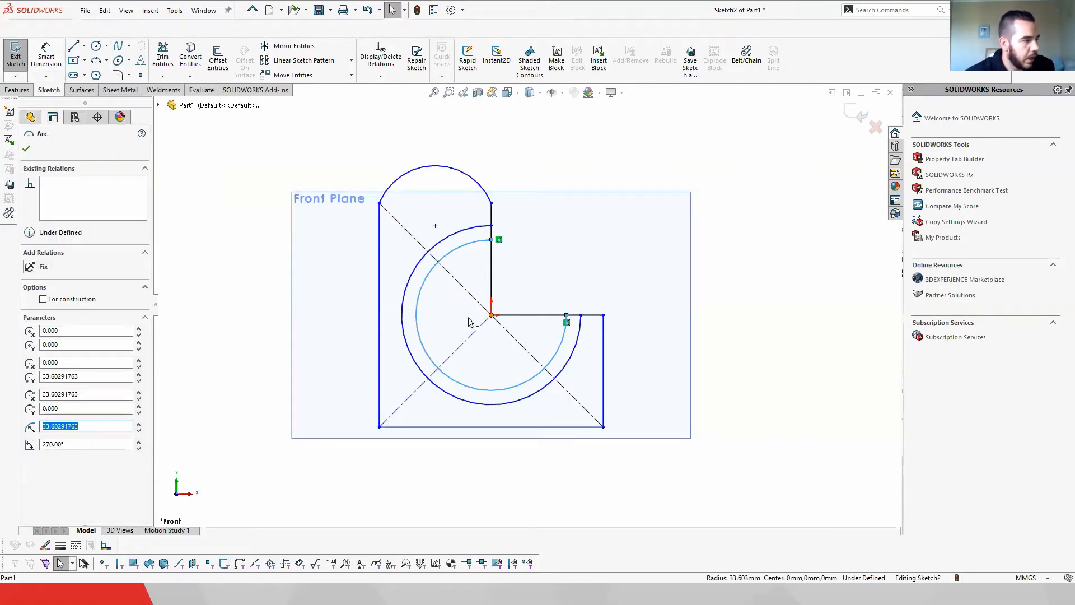
pyautogui.click(26, 149)
pyautogui.click(46, 56)
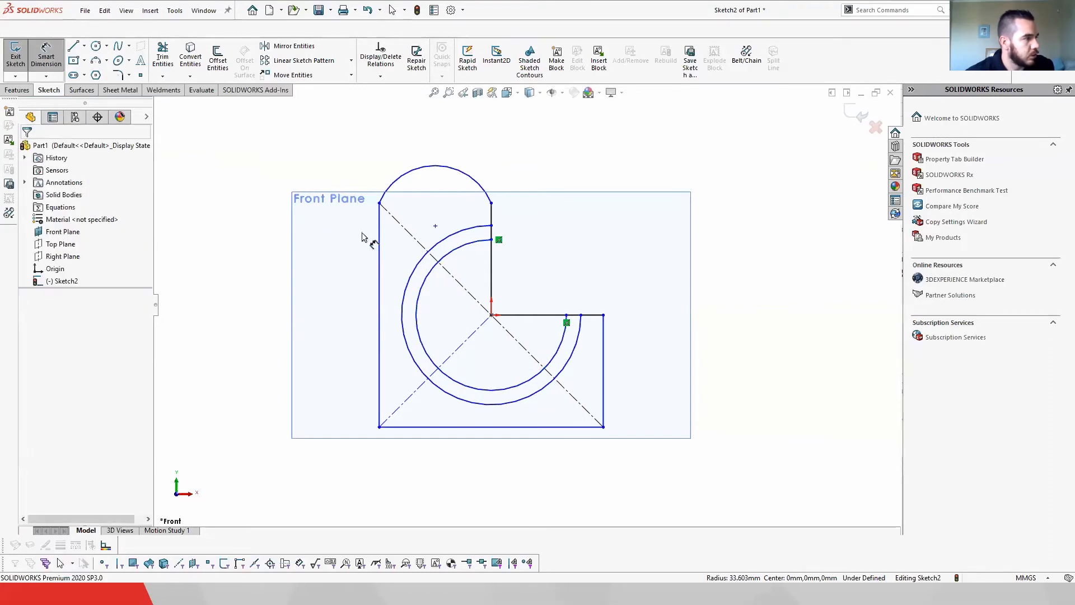
pyautogui.click(454, 253)
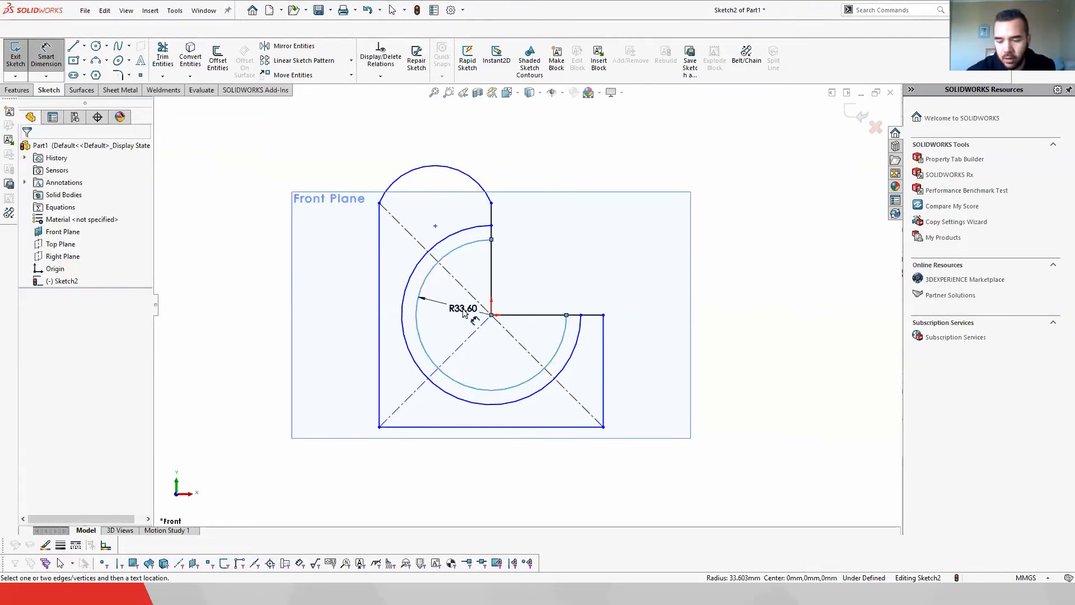
pyautogui.click(462, 314)
pyautogui.write('30')
pyautogui.press('Return')
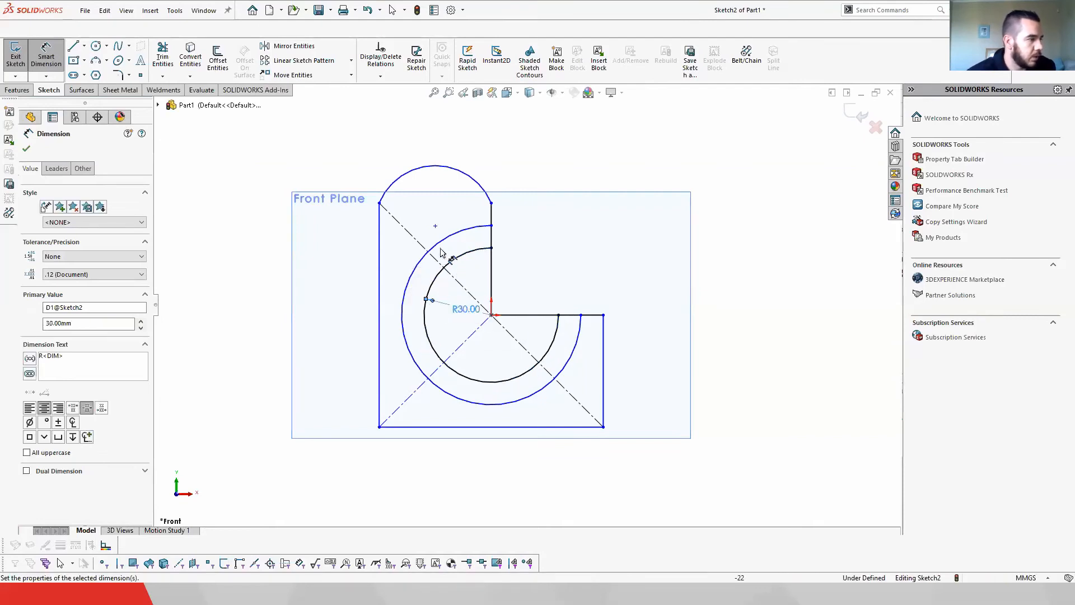
# Step: Dimension the outer arc's radius and the length of the rectangle's left edge
pyautogui.click(441, 243)
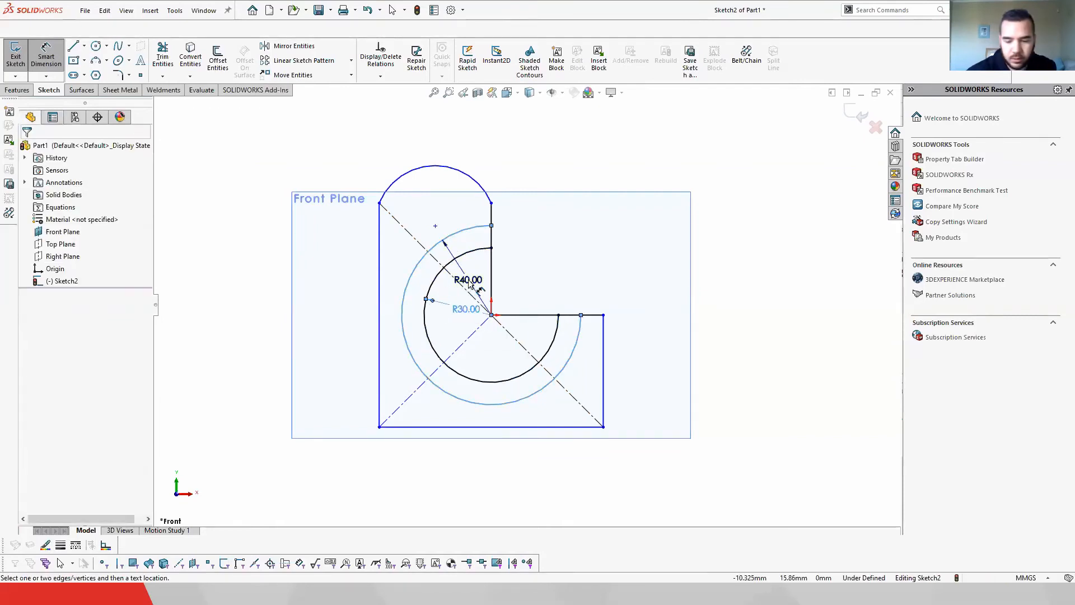
pyautogui.click(469, 284)
pyautogui.press('Return')
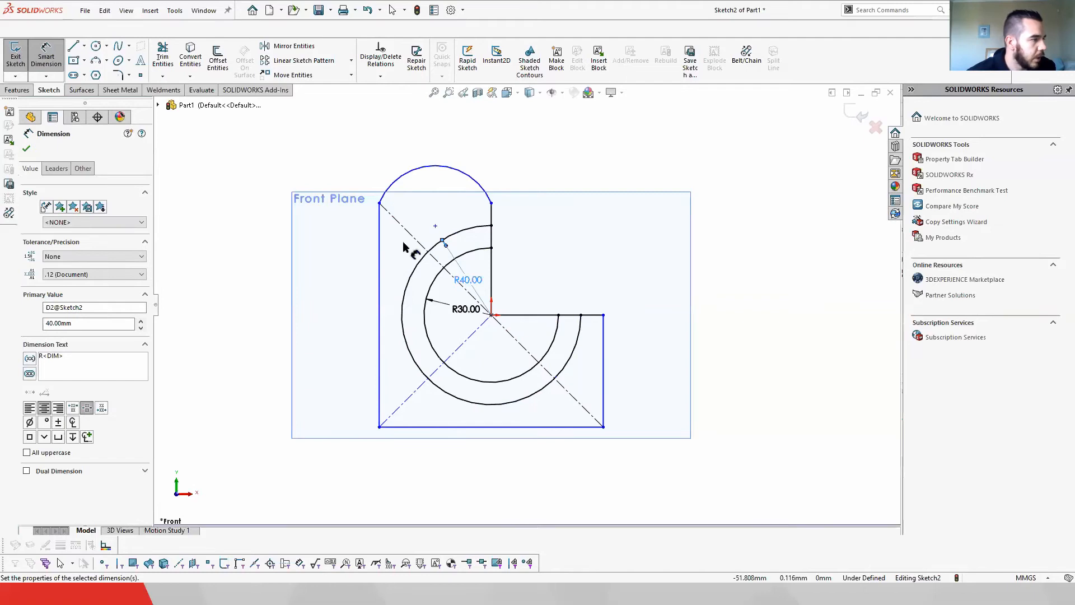
pyautogui.click(379, 245)
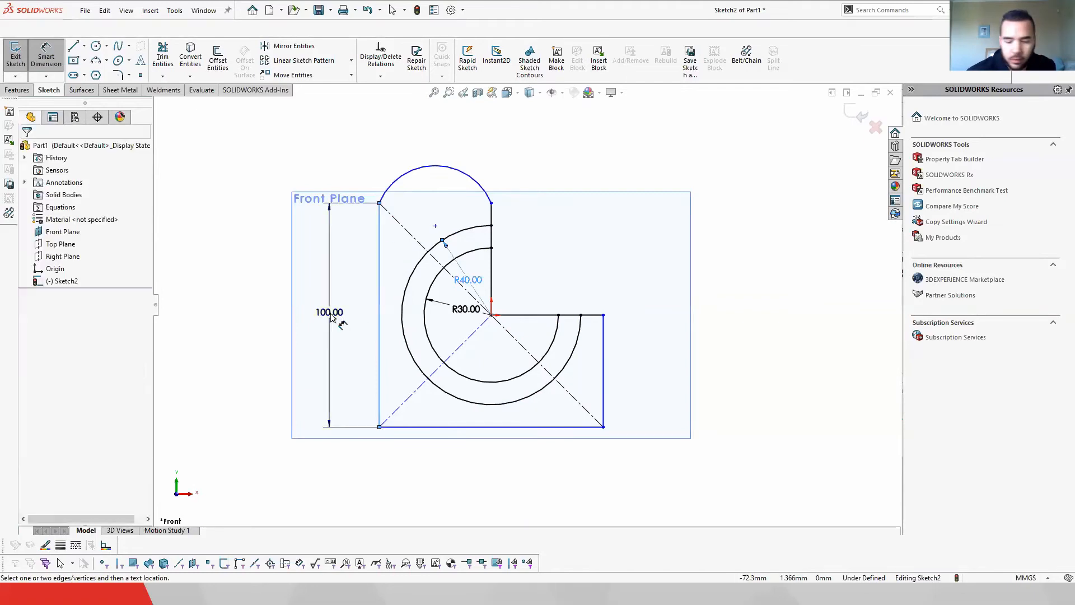
pyautogui.click(332, 316)
pyautogui.press('Return')
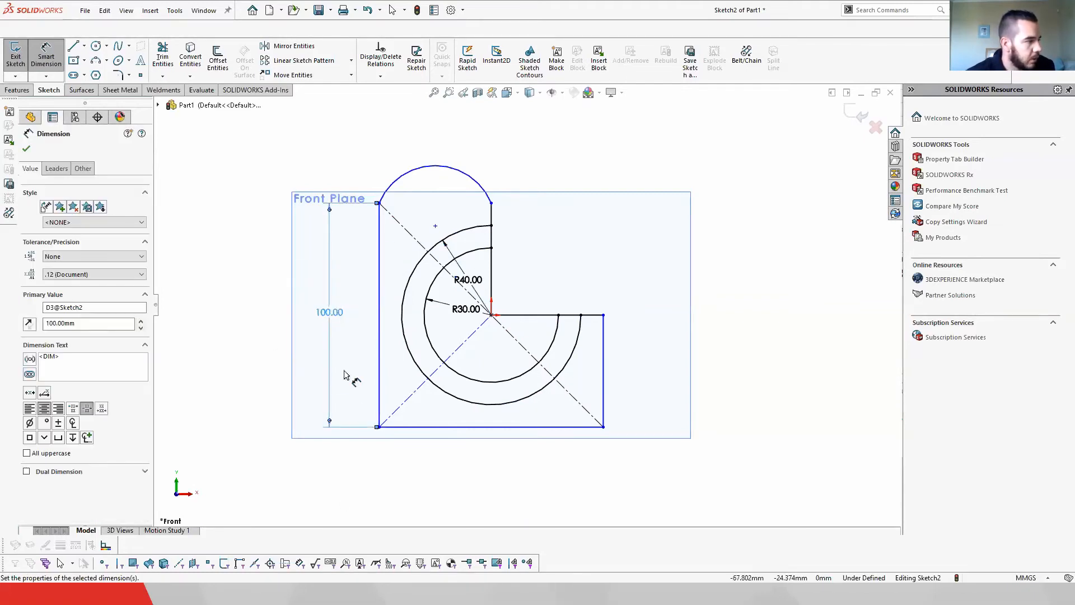
# Step: Try to dimension the rectangle's bottom edge, cancelling the driven-dimension prompt
pyautogui.click(486, 428)
pyautogui.click(482, 481)
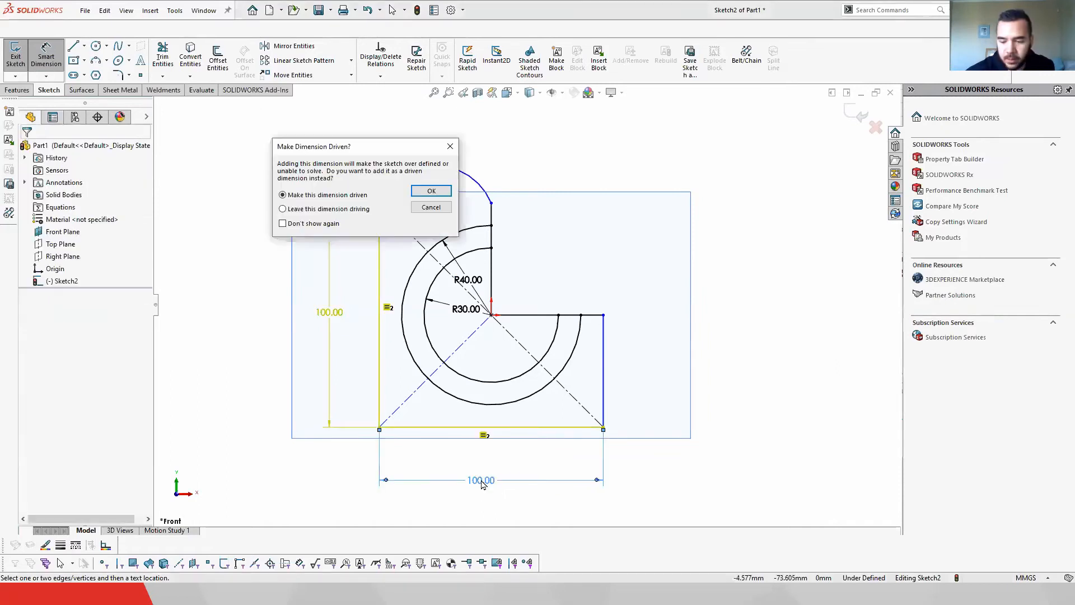
pyautogui.click(430, 208)
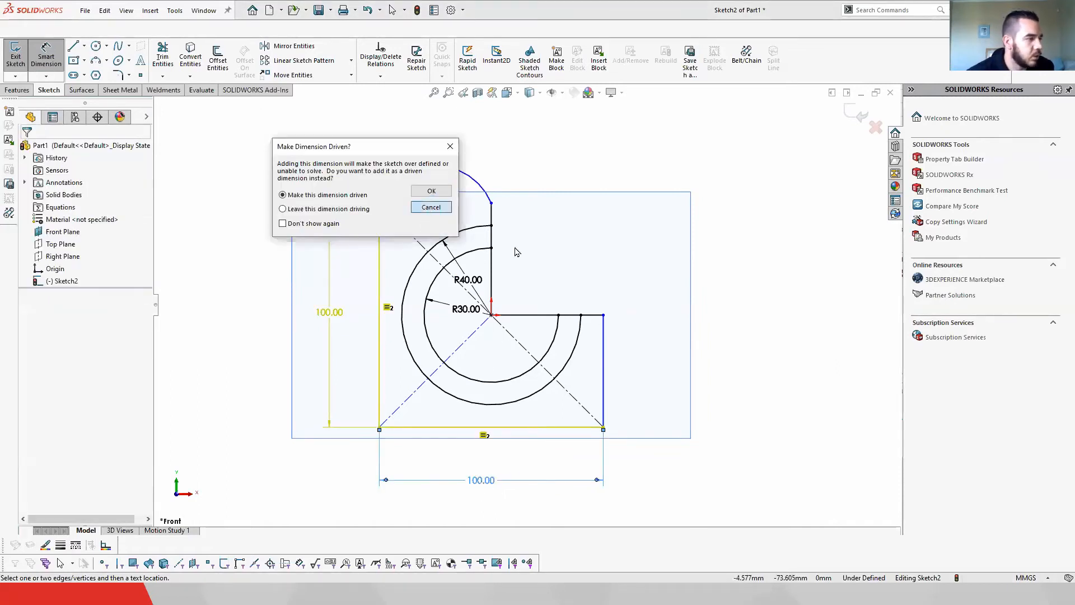
# Step: Dimension the length of the short vertical right edge below the horizontal line
pyautogui.click(603, 364)
pyautogui.click(655, 376)
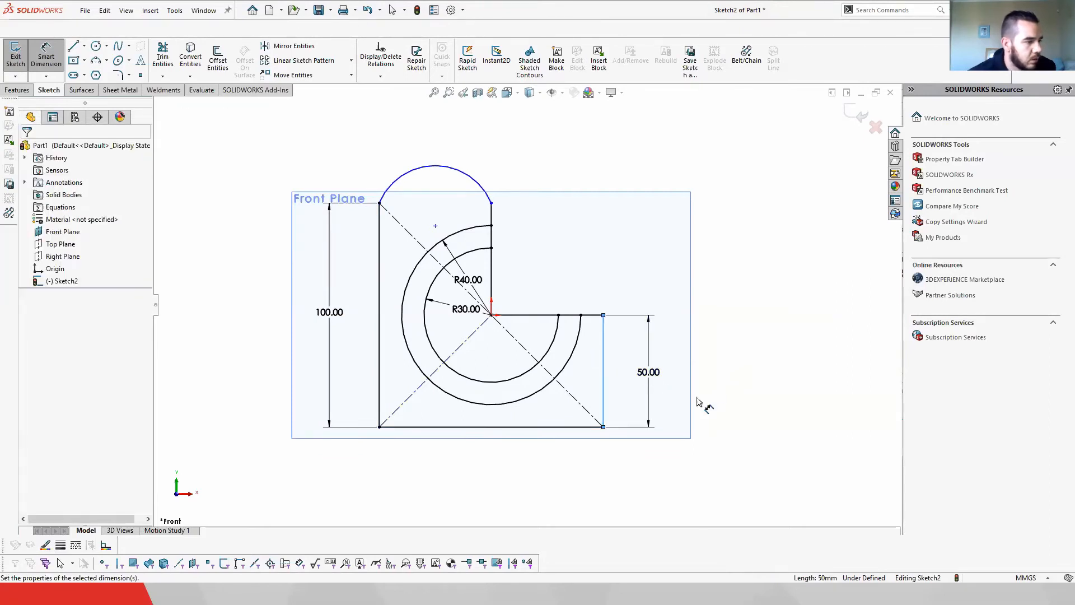
pyautogui.press('Return')
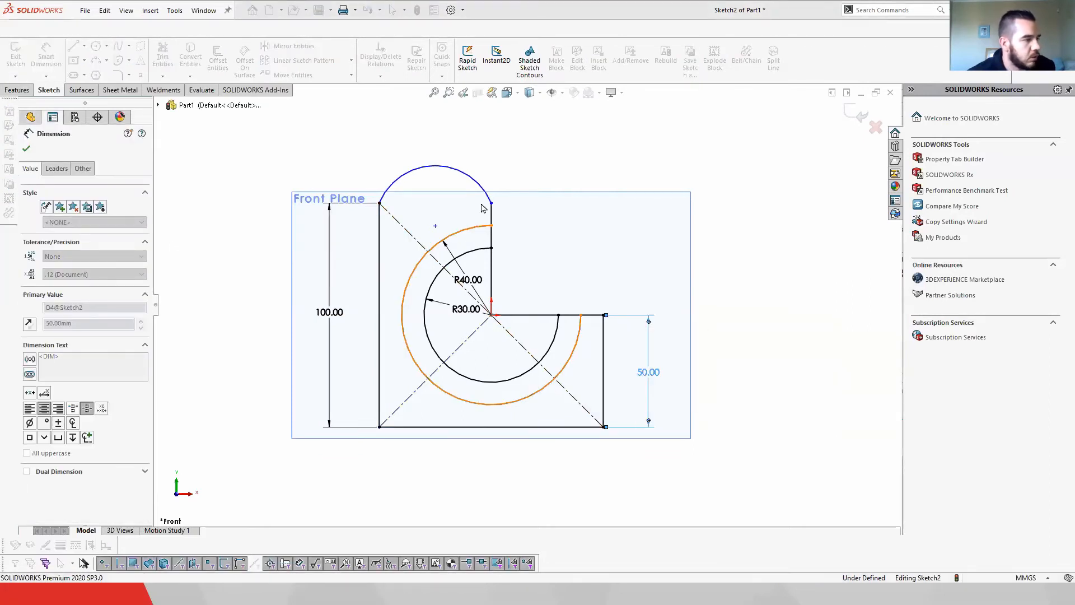
# Step: Dimension the top arc's radius as 30 mm with Smart Dimension
pyautogui.click(443, 166)
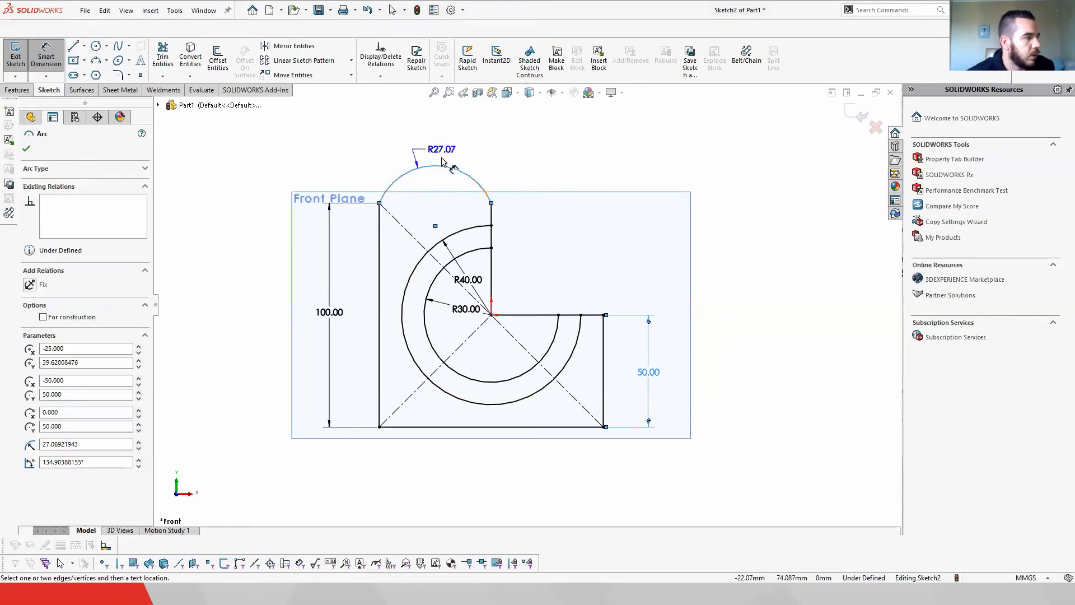
pyautogui.click(474, 143)
pyautogui.write('30')
pyautogui.press('Return')
pyautogui.rightClick(647, 150)
pyautogui.click(660, 162)
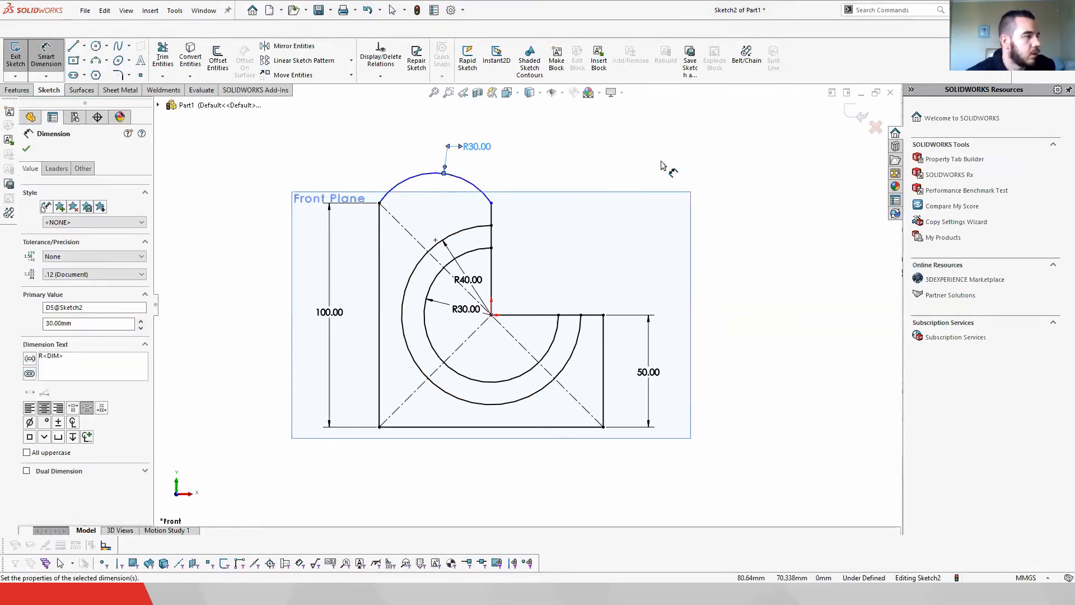
pyautogui.click(26, 149)
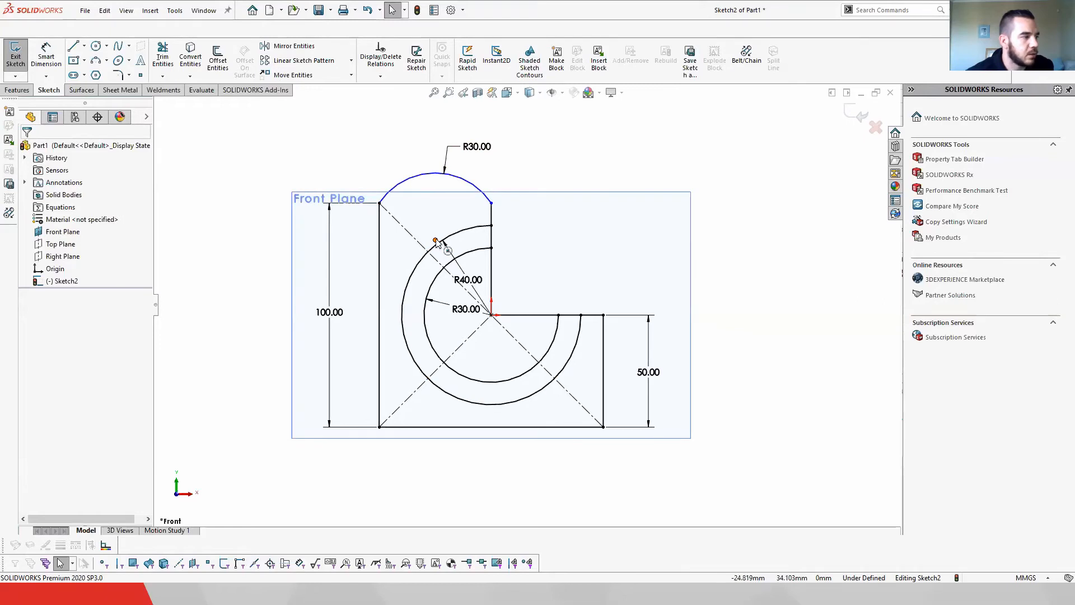
# Step: Add a Horizontal relation between the two endpoints of the top arc
pyautogui.moveTo(435, 239)
pyautogui.mouseDown()
pyautogui.moveTo(444, 223)
pyautogui.moveTo(427, 254)
pyautogui.moveTo(429, 192)
pyautogui.moveTo(429, 239)
pyautogui.mouseUp()
pyautogui.click(380, 204)
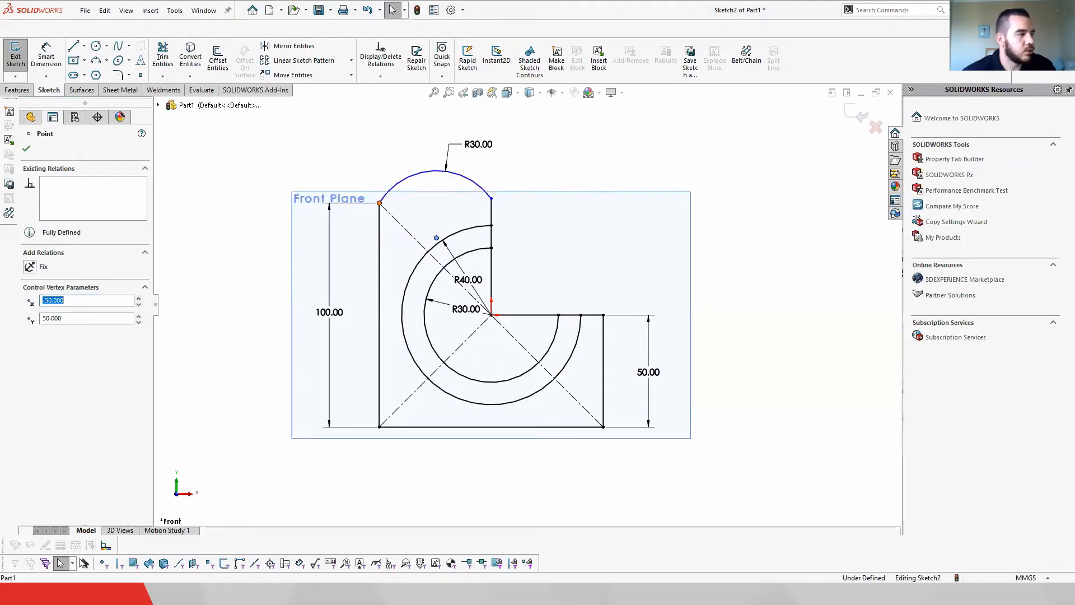
pyautogui.keyDown('ctrl'); pyautogui.click(492, 203); pyautogui.keyUp('ctrl')
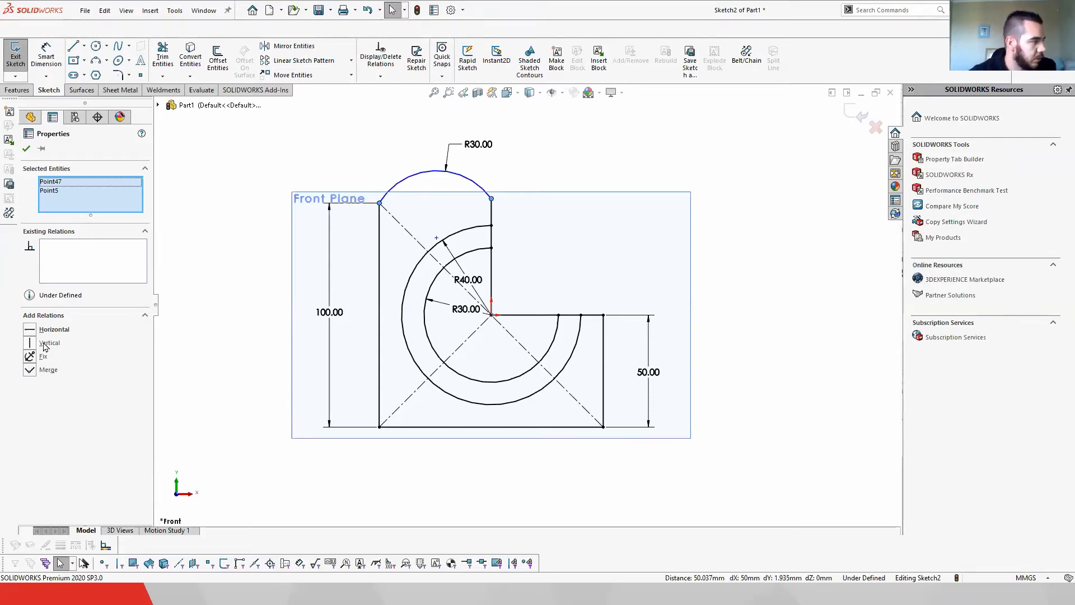
pyautogui.click(31, 330)
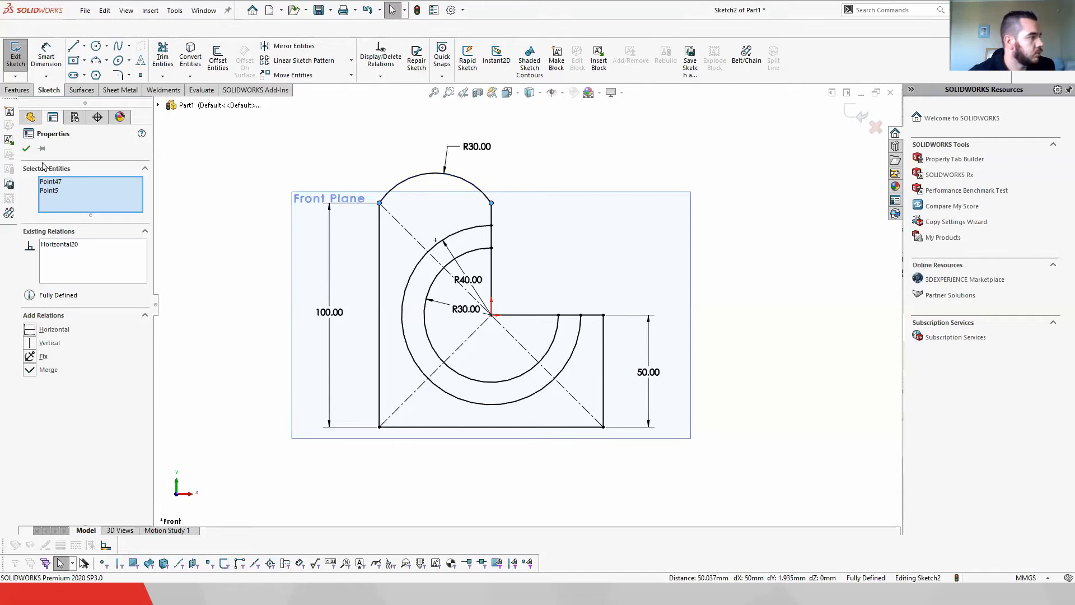
pyautogui.click(27, 149)
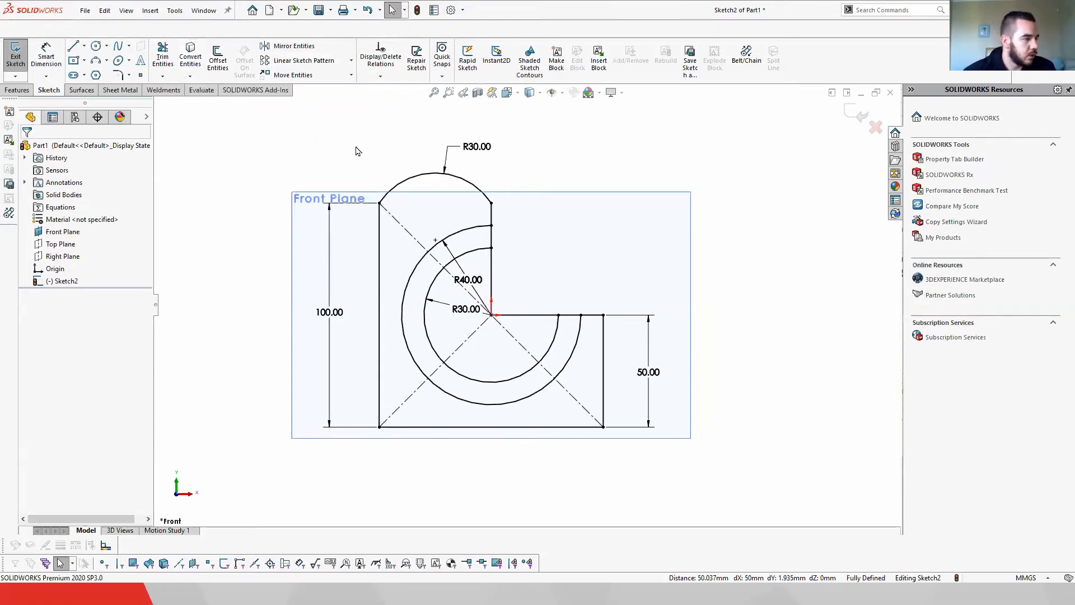
# Step: Offset the sketch chain outward with Offset Entities, then undo the offset
pyautogui.click(217, 60)
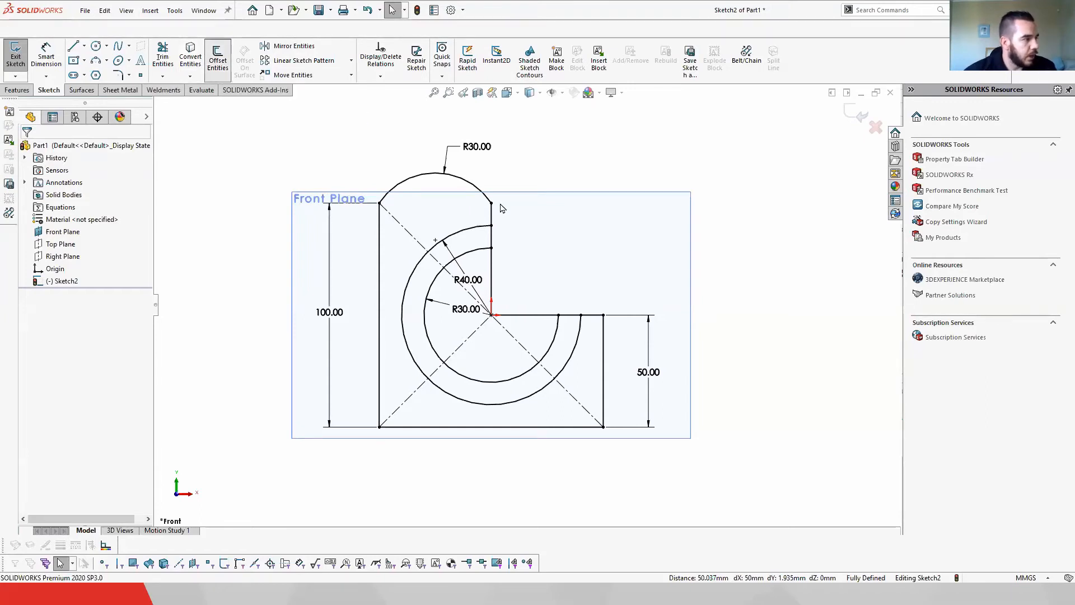
pyautogui.click(479, 254)
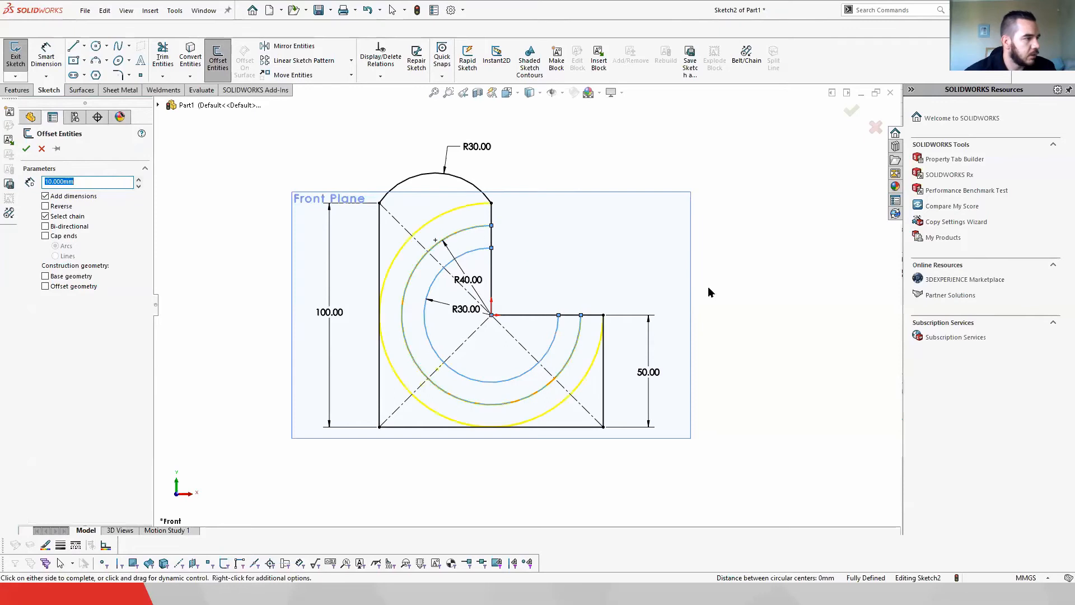
pyautogui.click(140, 180)
pyautogui.click(140, 180)
pyautogui.click(140, 181)
pyautogui.click(25, 149)
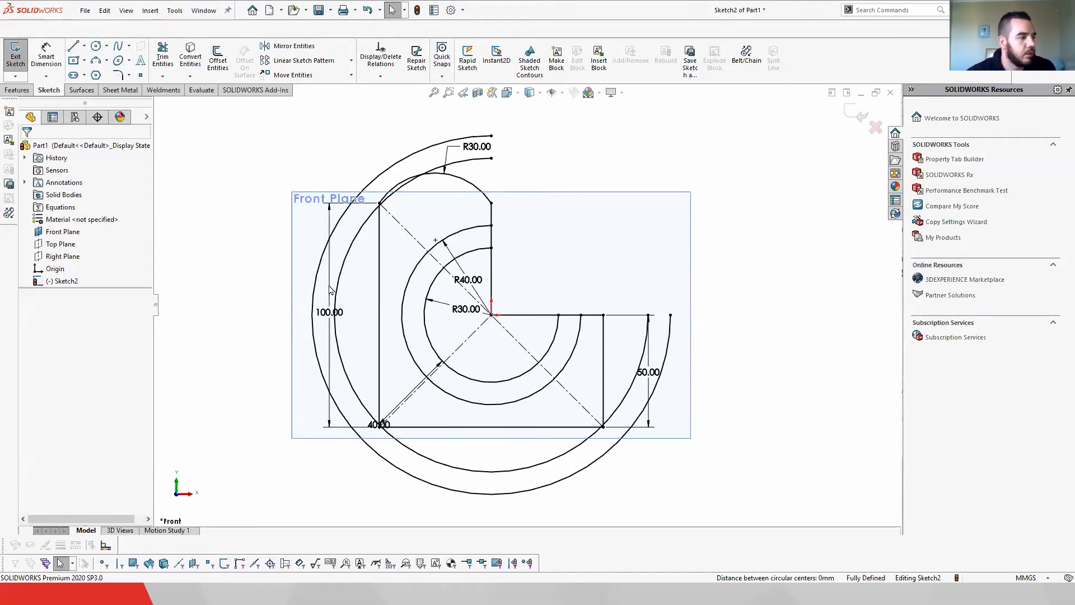
pyautogui.hotkey('ctrl', 'z')
pyautogui.click(278, 158)
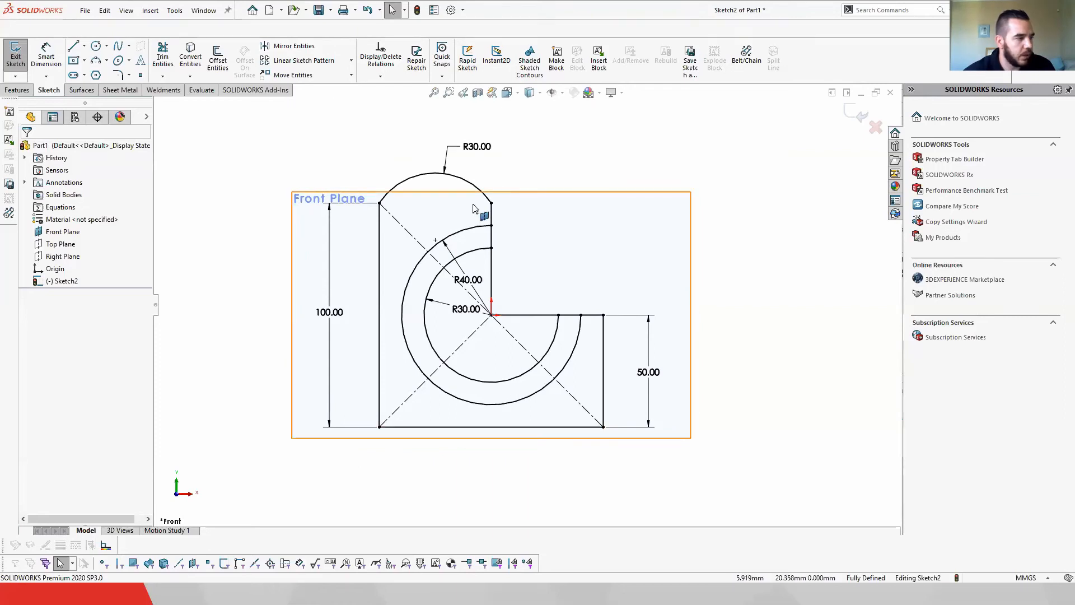
# Step: Mirror the whole sketch about the rectangle's right vertical edge, then undo the mirror
pyautogui.scroll(2, 360, 284)
pyautogui.scroll(-1, 360, 284)
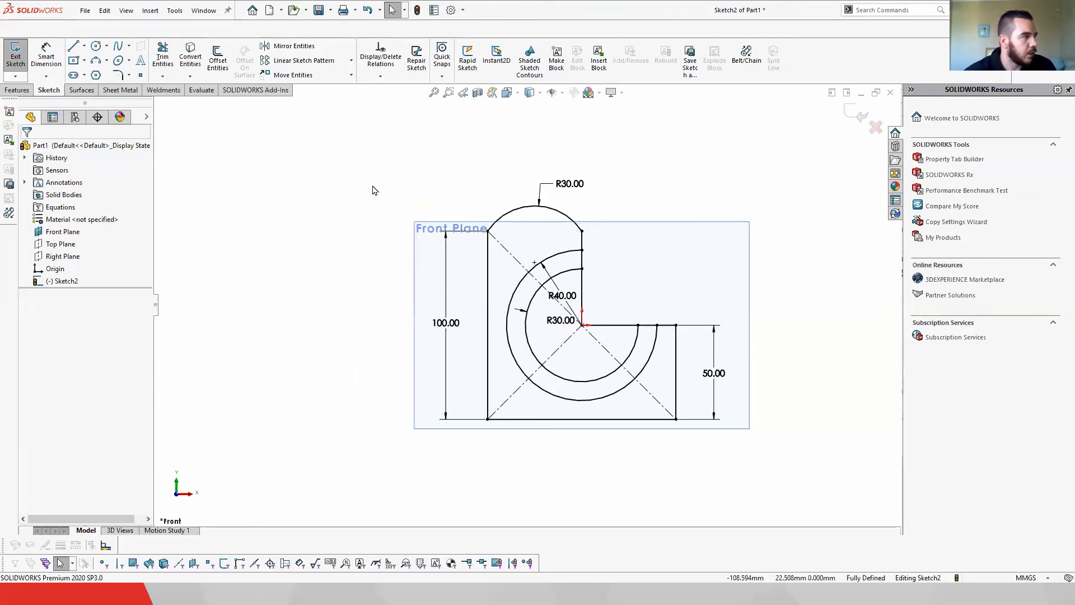
pyautogui.click(303, 49)
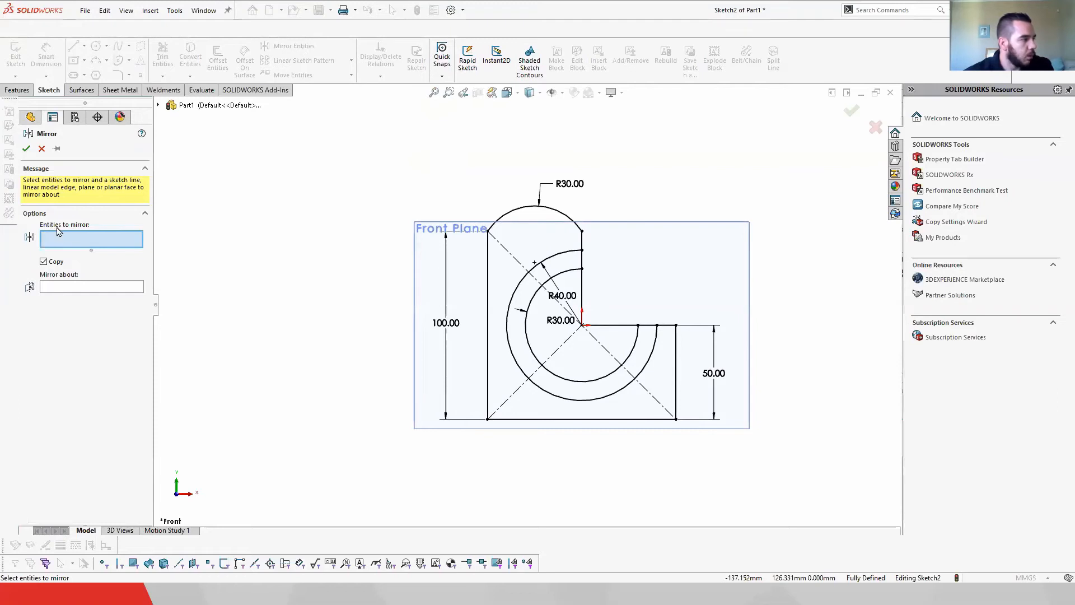
pyautogui.moveTo(345, 127); pyautogui.dragTo(767, 476)
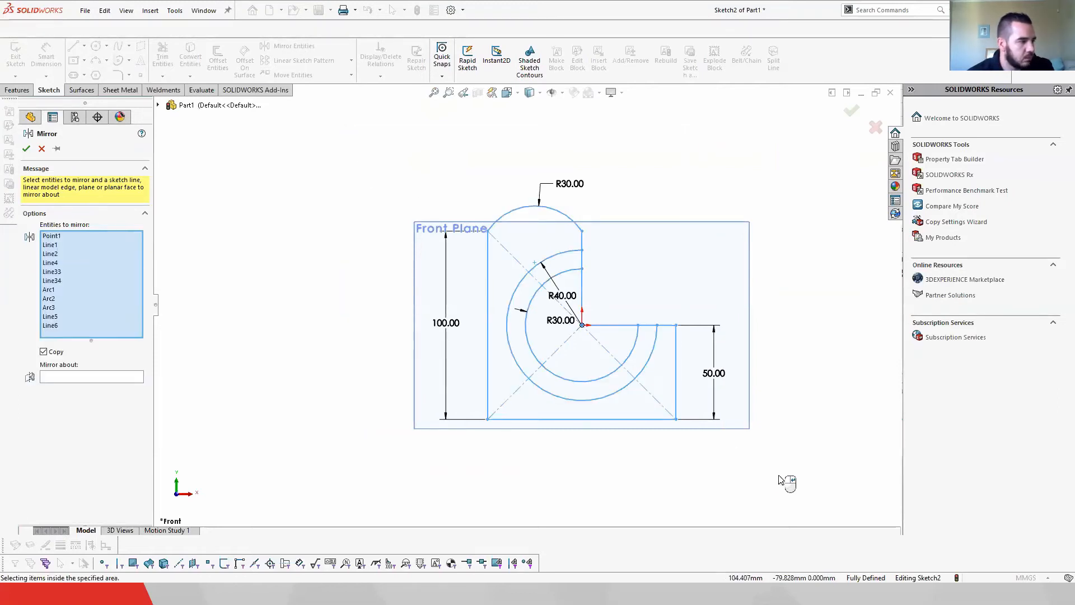
pyautogui.click(137, 379)
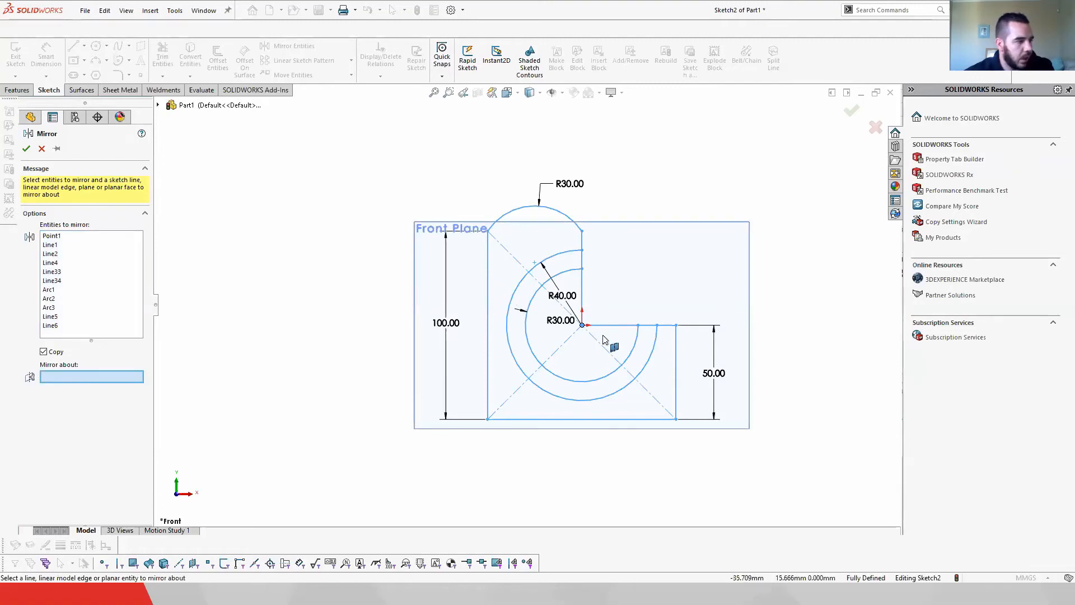
pyautogui.click(676, 350)
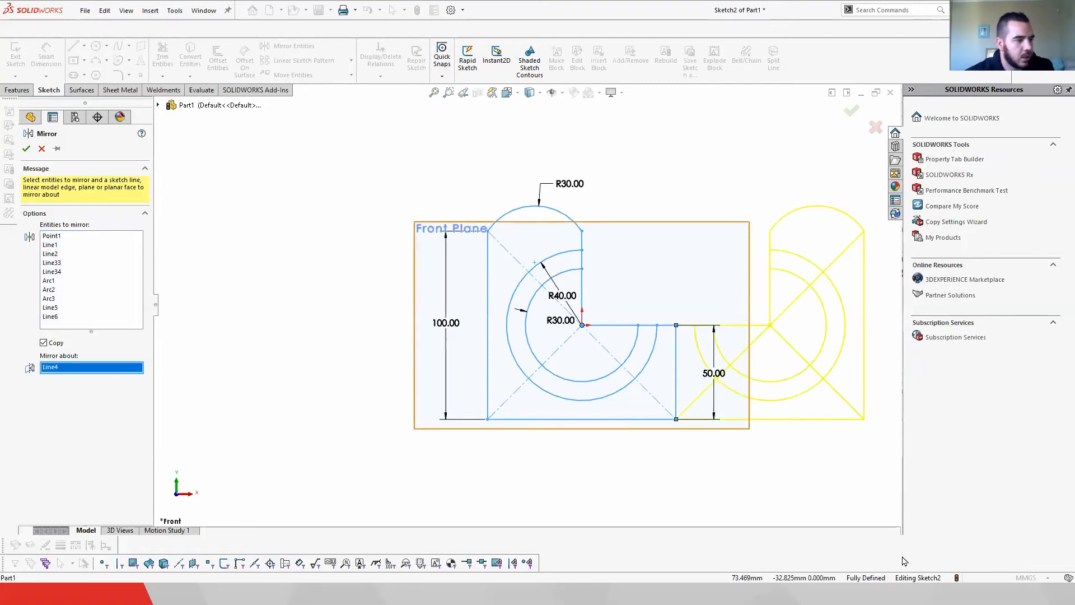
pyautogui.click(26, 149)
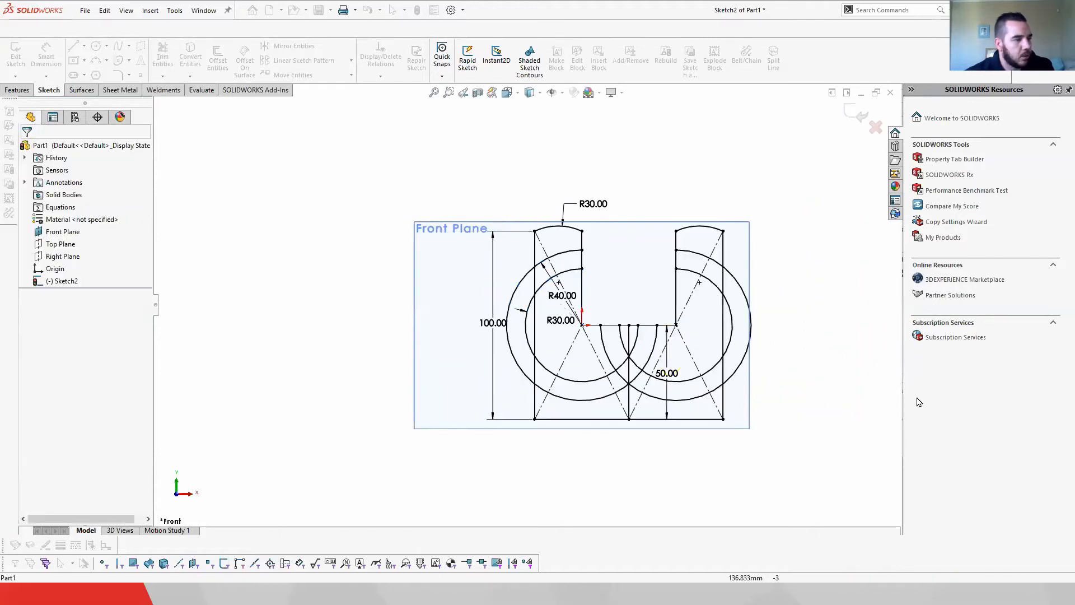
pyautogui.scroll(3, 693, 354)
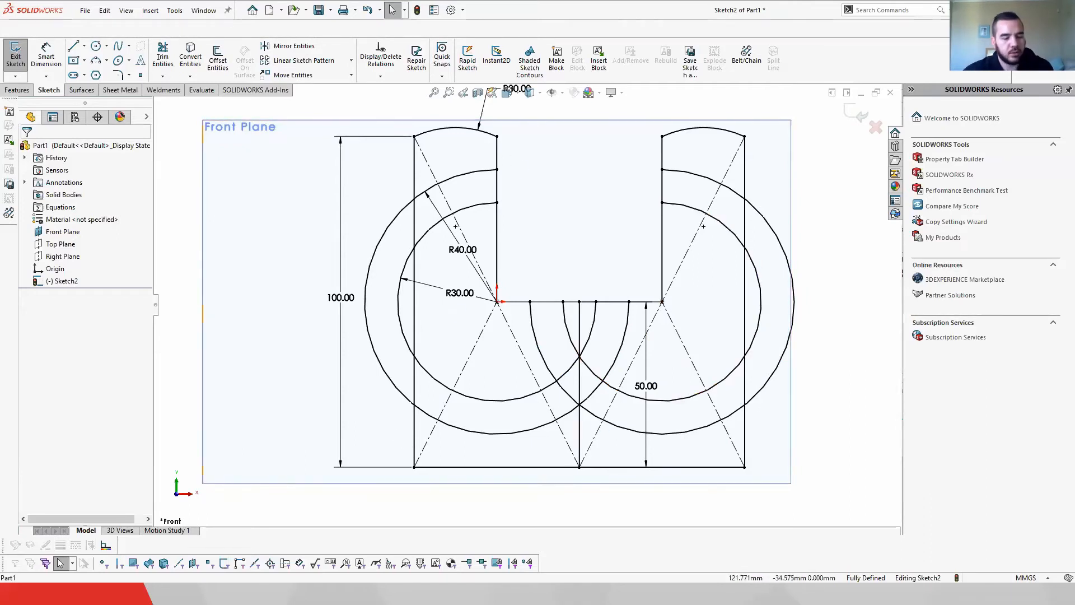
pyautogui.hotkey('ctrl', 'z')
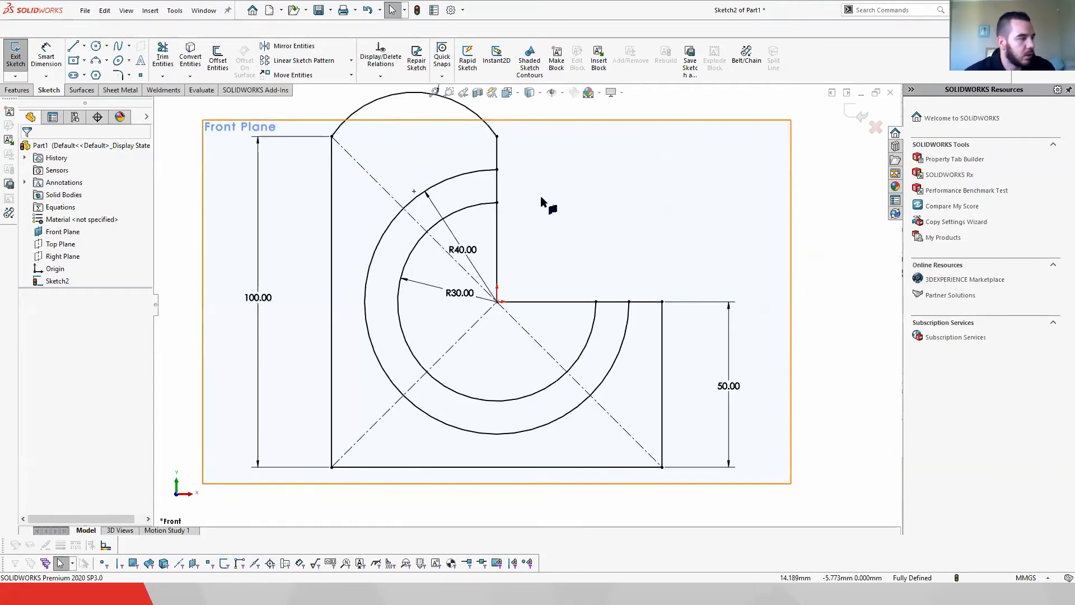
# Step: Start a Linear Sketch Pattern and select the outline edges and the top arc as entities to pattern
pyautogui.click(304, 60)
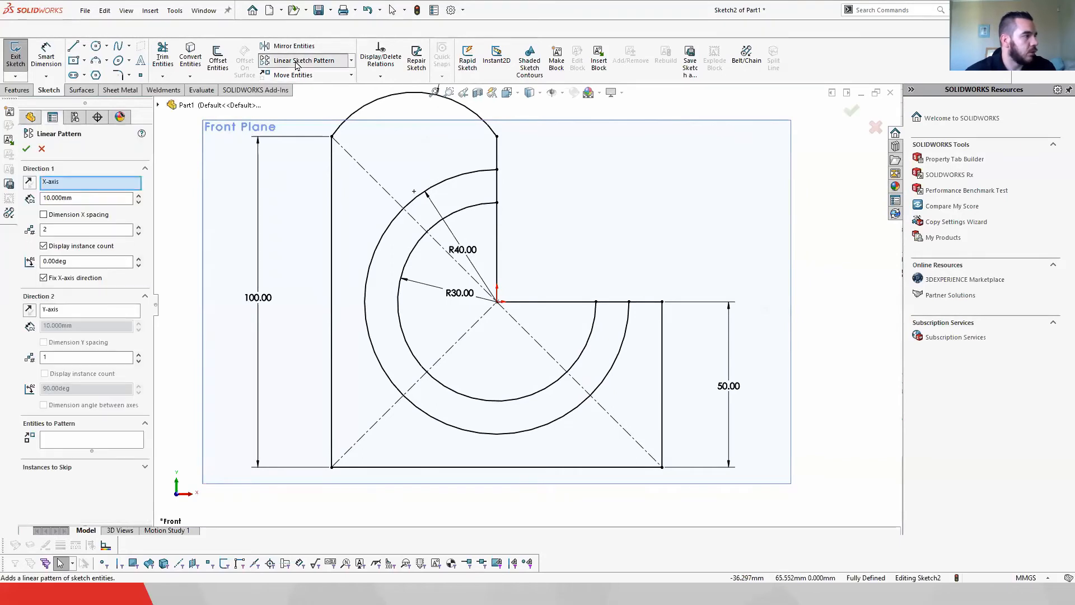
pyautogui.scroll(4, 524, 313)
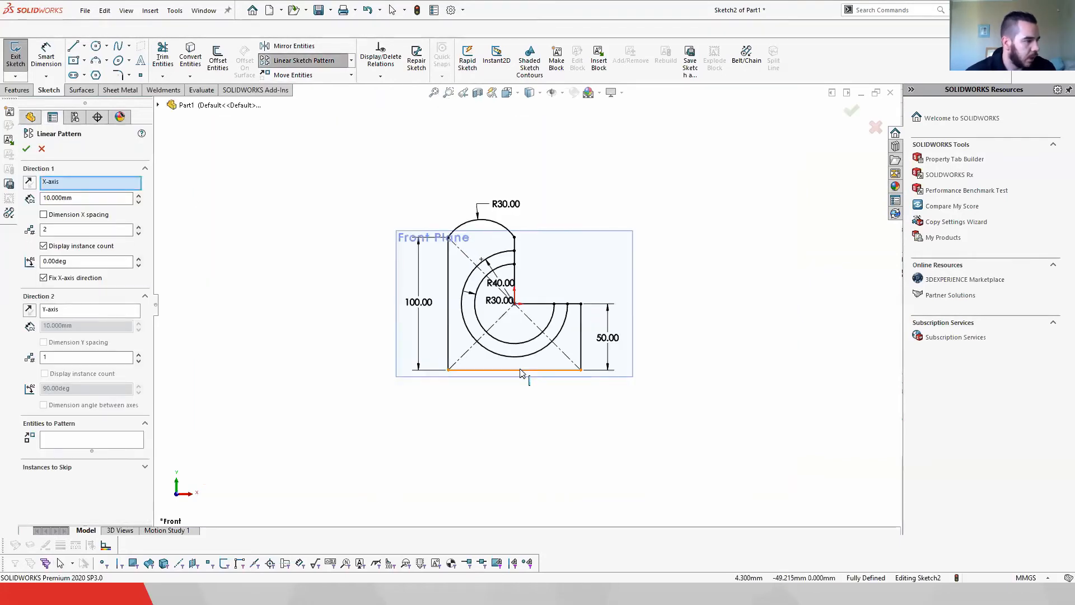
pyautogui.click(75, 443)
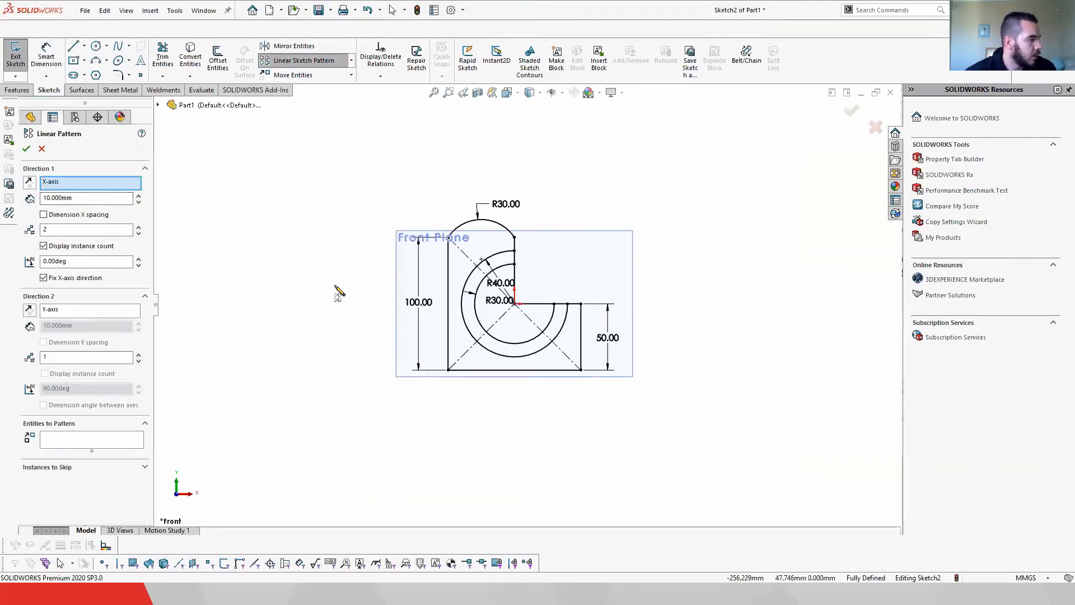
pyautogui.click(484, 369)
pyautogui.click(449, 356)
pyautogui.click(581, 316)
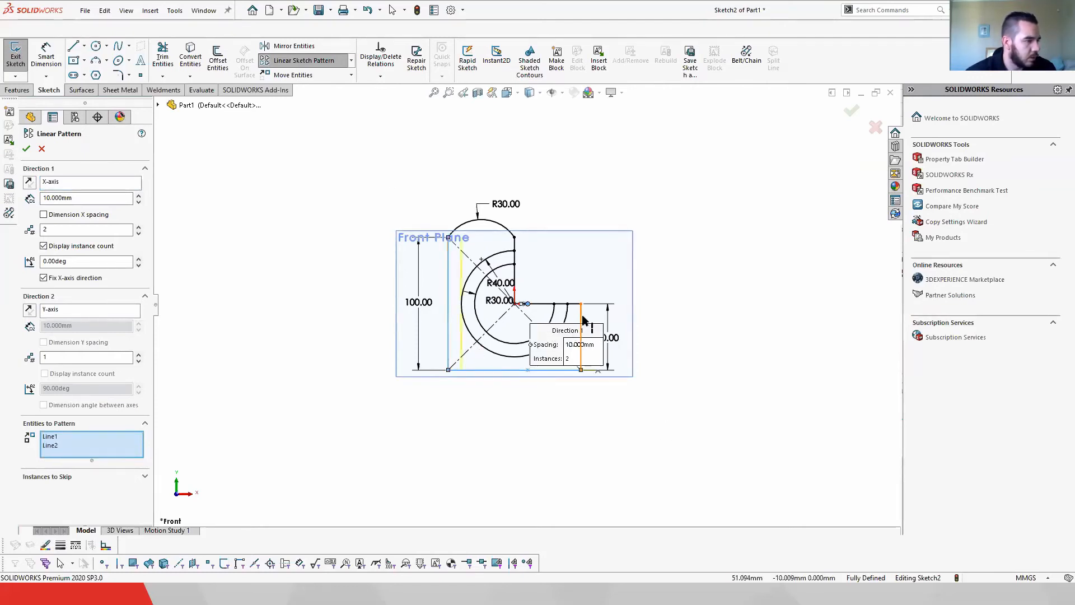
pyautogui.click(514, 260)
pyautogui.click(500, 226)
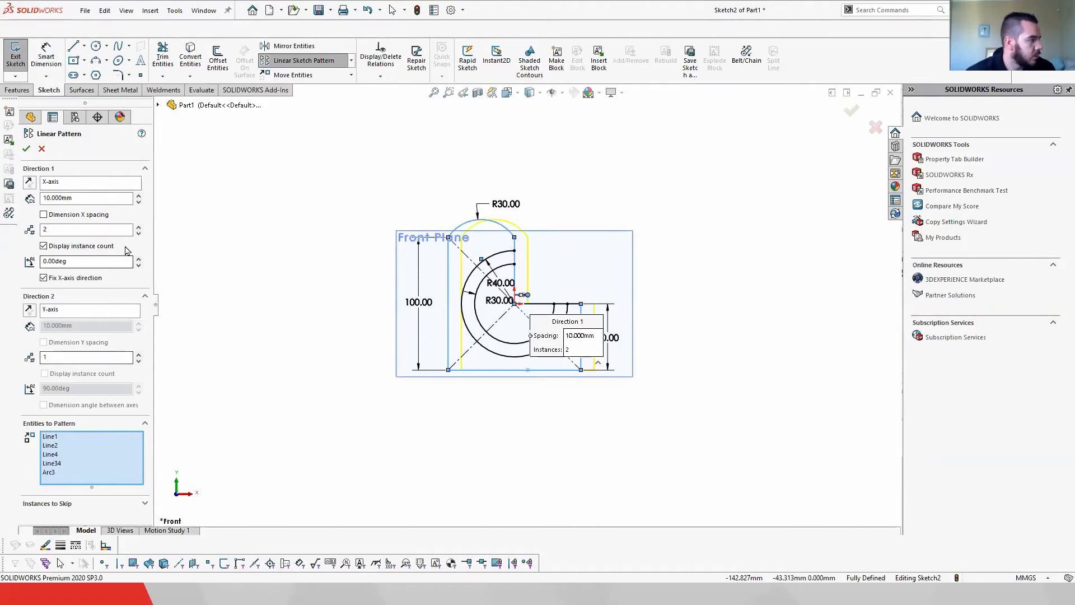
# Step: Set the pattern spacing along the X-axis to 130 mm with 2 instances and accept the pattern
pyautogui.click(138, 195)
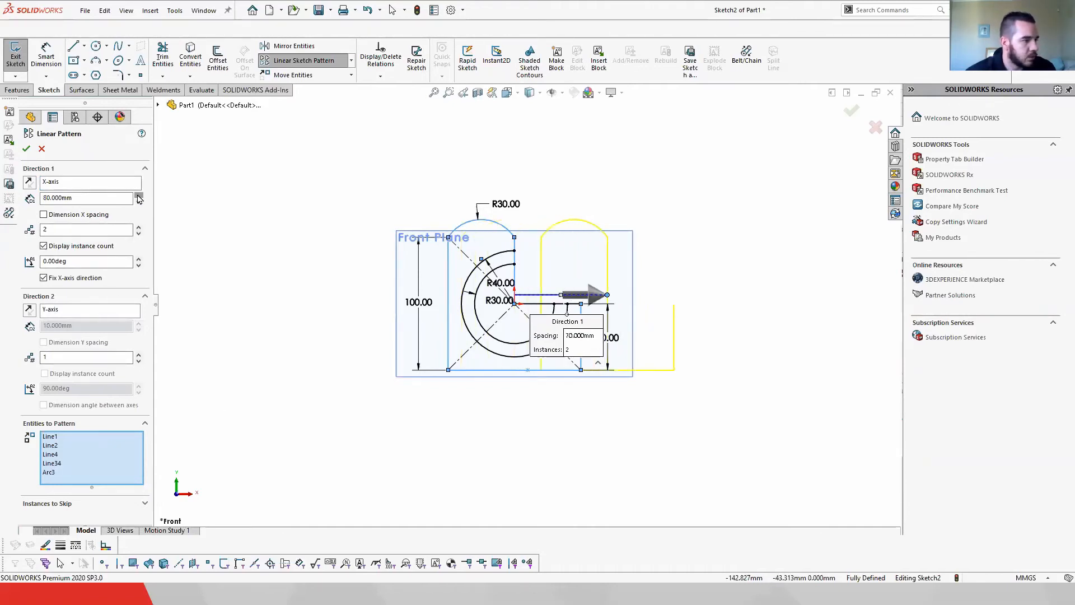
pyautogui.click(138, 198)
pyautogui.click(138, 198)
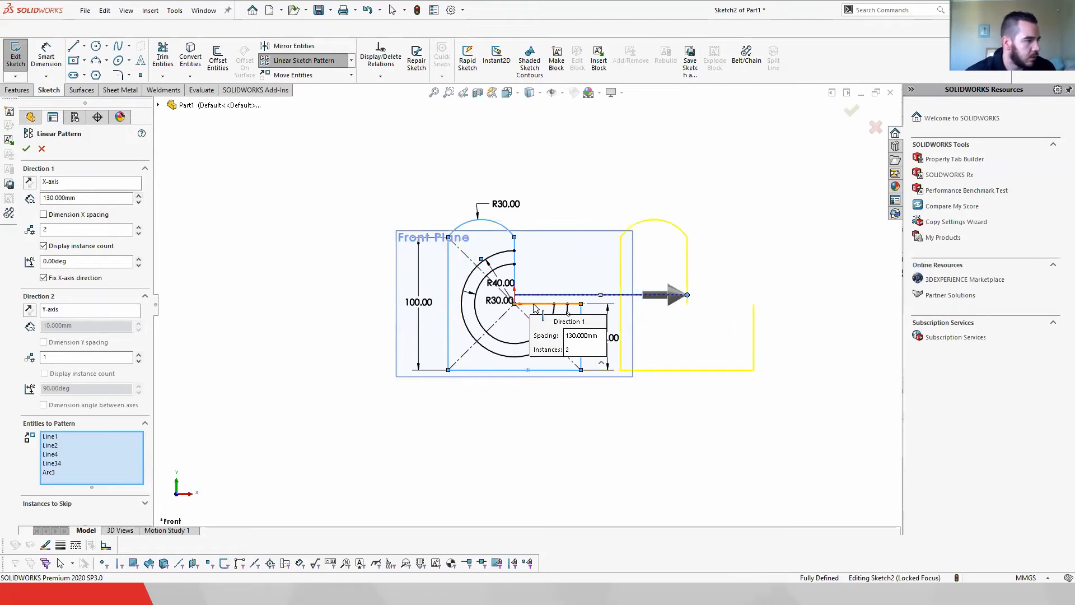
pyautogui.click(547, 303)
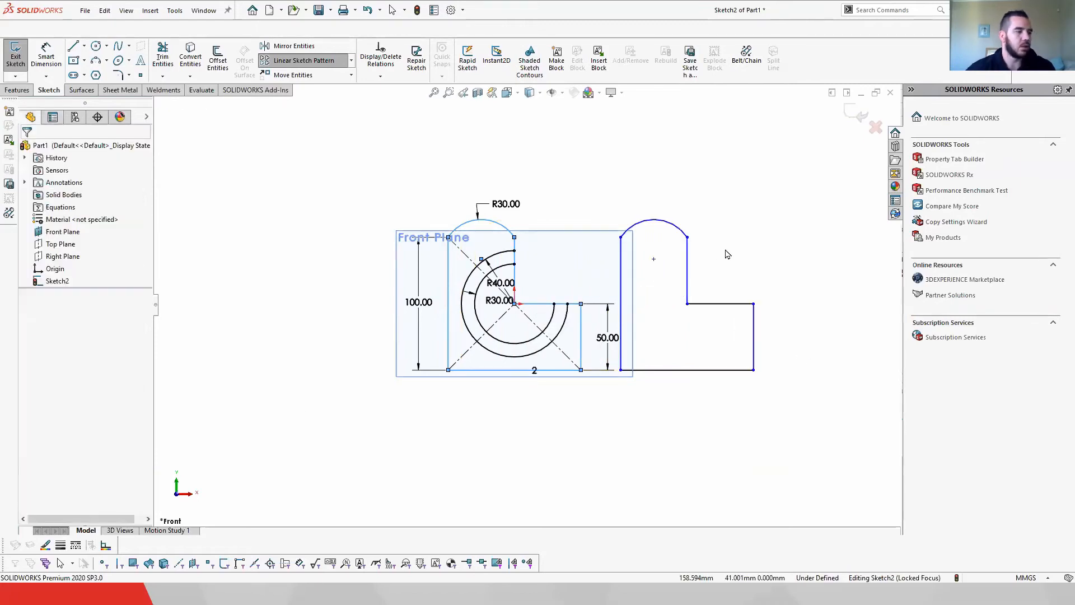
pyautogui.press('Return')
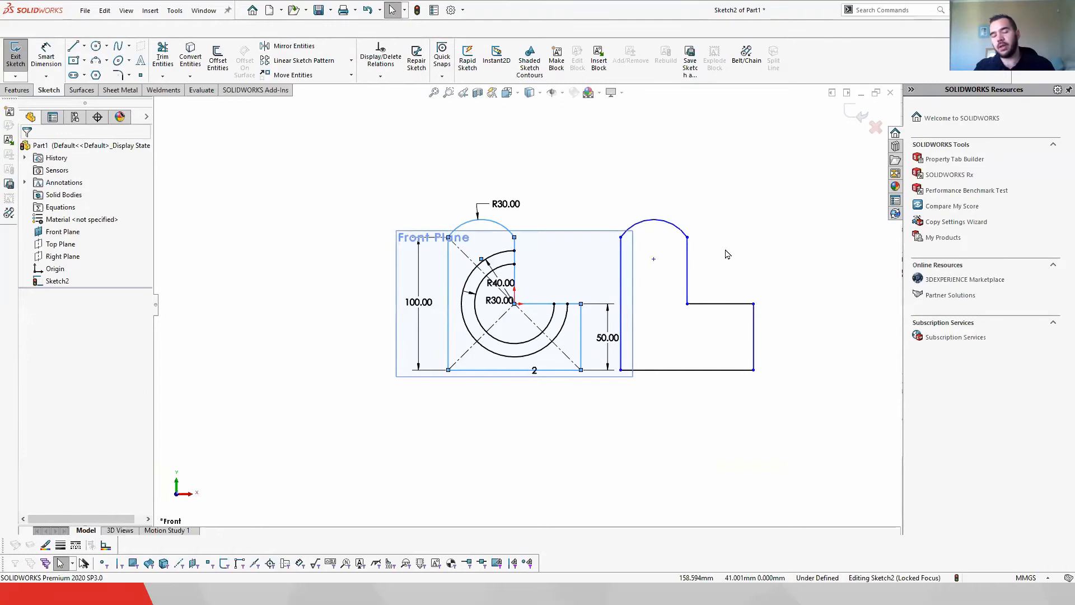
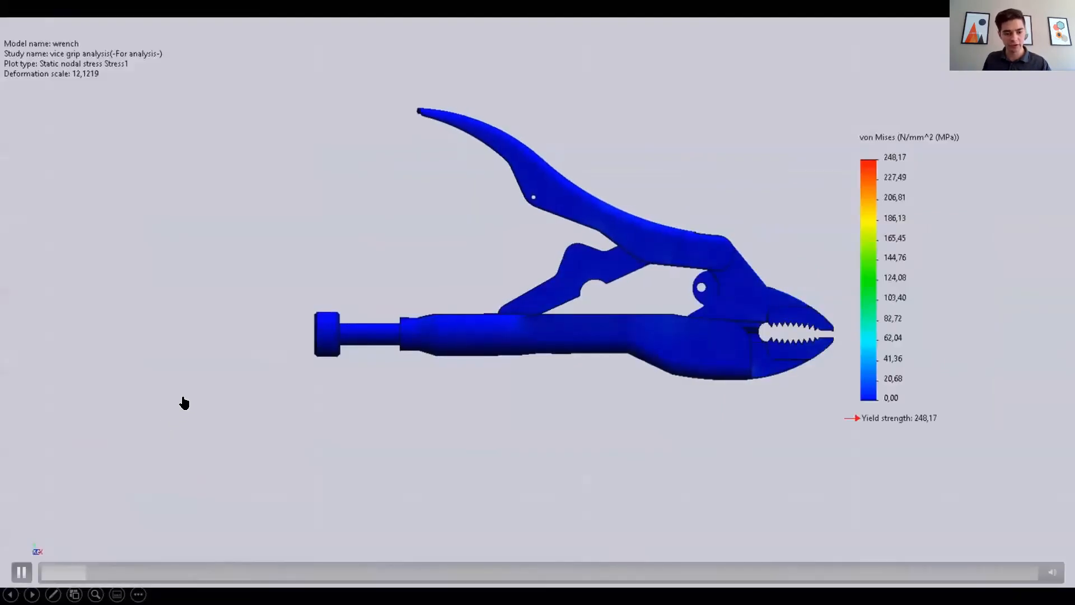
# Step: Switch to SOLIDWORKS 2020
pyautogui.press('Escape')
pyautogui.press('super')
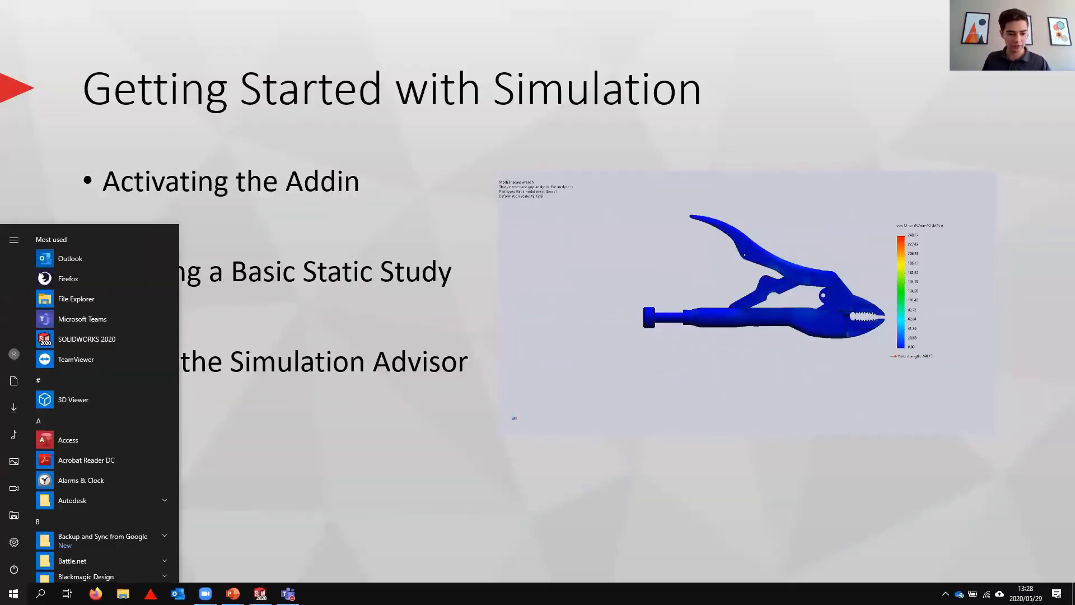
pyautogui.click(261, 594)
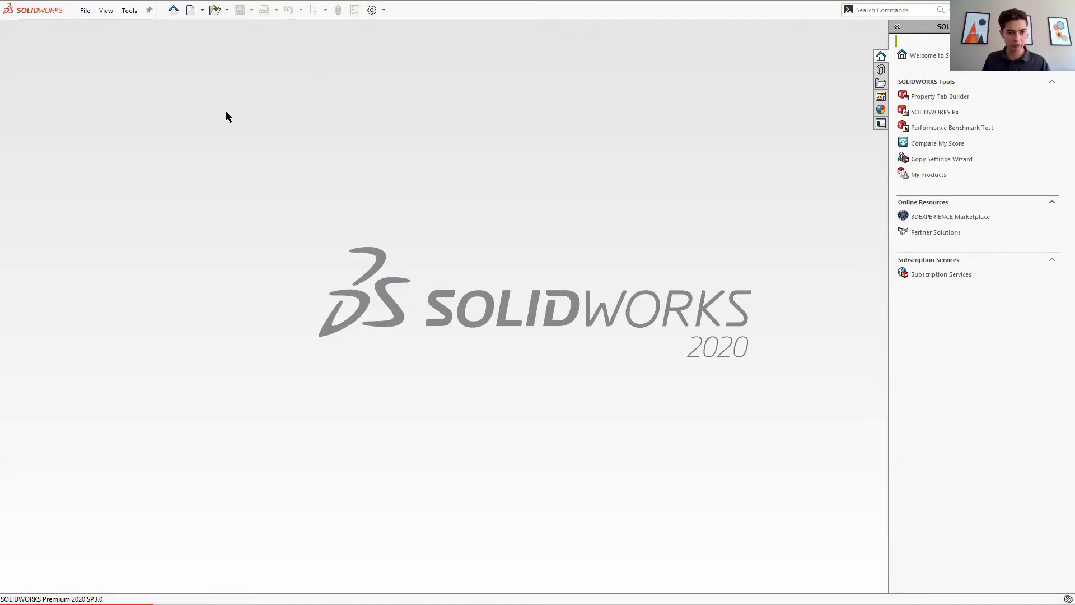
# Step: Create a new part document
pyautogui.click(81, 10)
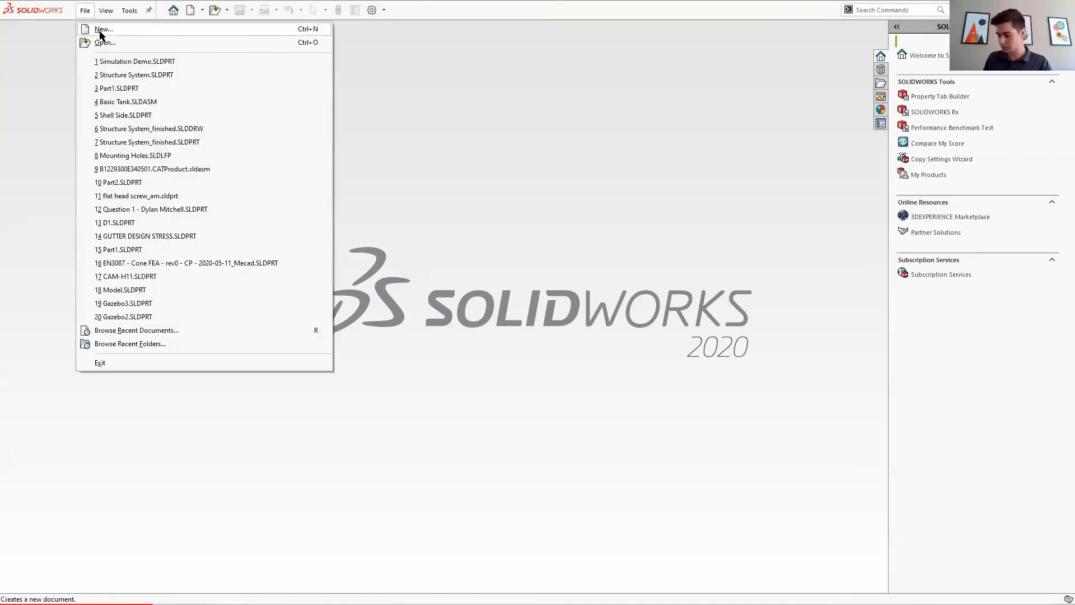
pyautogui.click(101, 31)
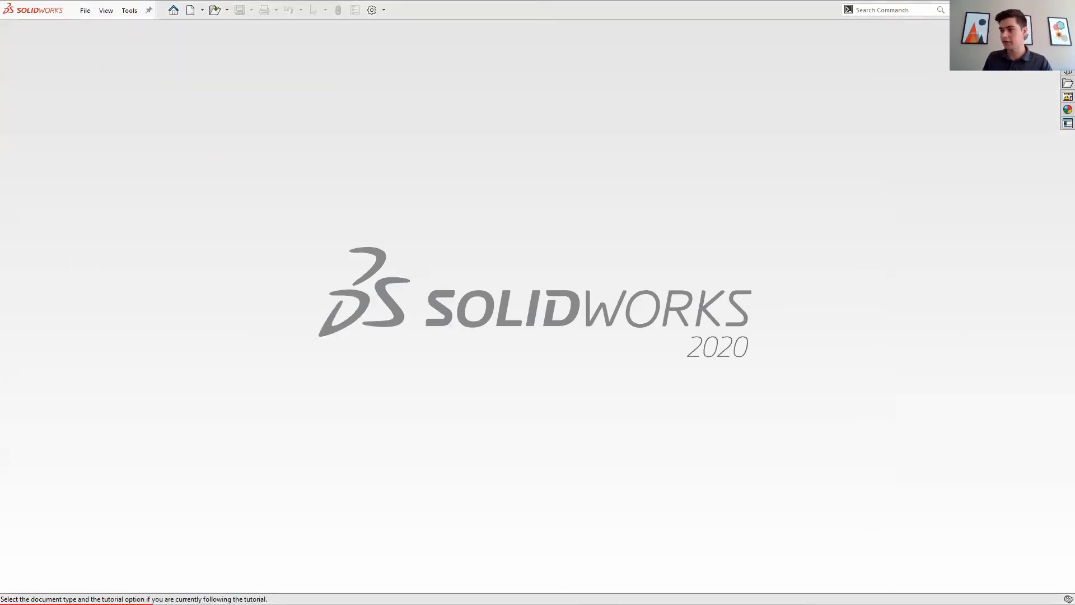
pyautogui.click(584, 415)
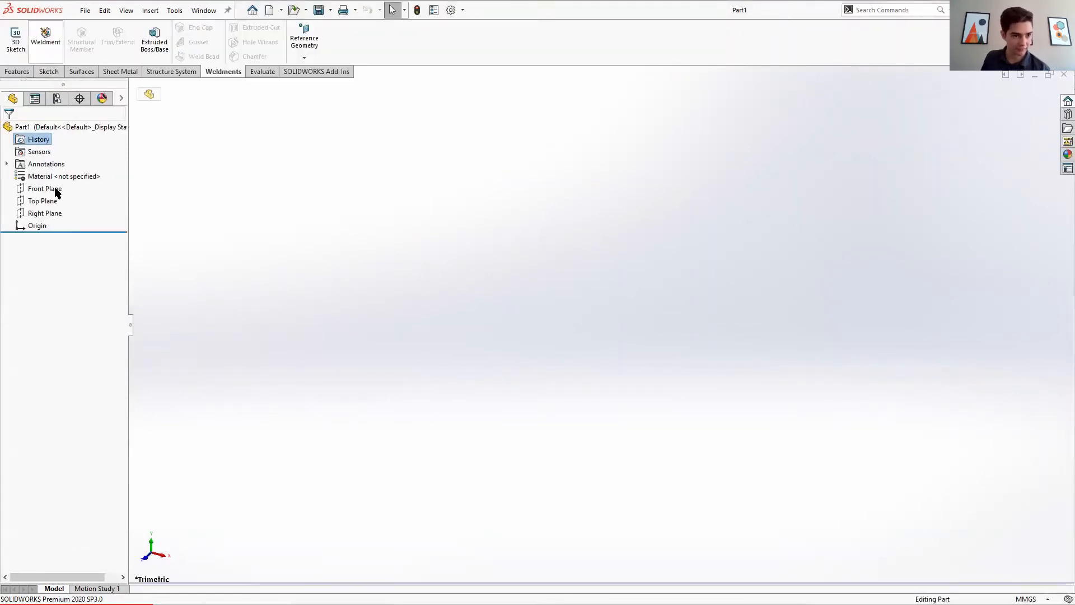
# Step: Open a sketch on the Front Plane and draw a center rectangle centred on the origin
pyautogui.rightClick(39, 202)
pyautogui.click(21, 189)
pyautogui.click(45, 170)
pyautogui.click(73, 47)
pyautogui.click(599, 324)
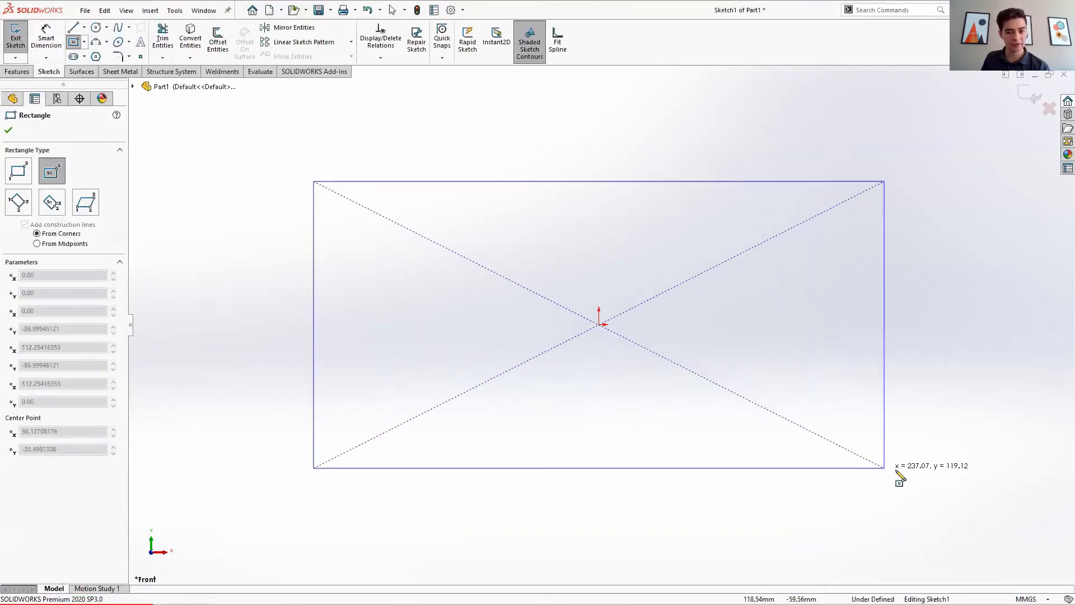
pyautogui.click(896, 464)
# Step: Draw three circles of different sizes inside the rectangle
pyautogui.click(95, 28)
pyautogui.click(468, 284)
pyautogui.click(506, 262)
pyautogui.click(764, 373)
pyautogui.click(819, 341)
pyautogui.click(642, 251)
pyautogui.click(659, 240)
pyautogui.press('Escape')
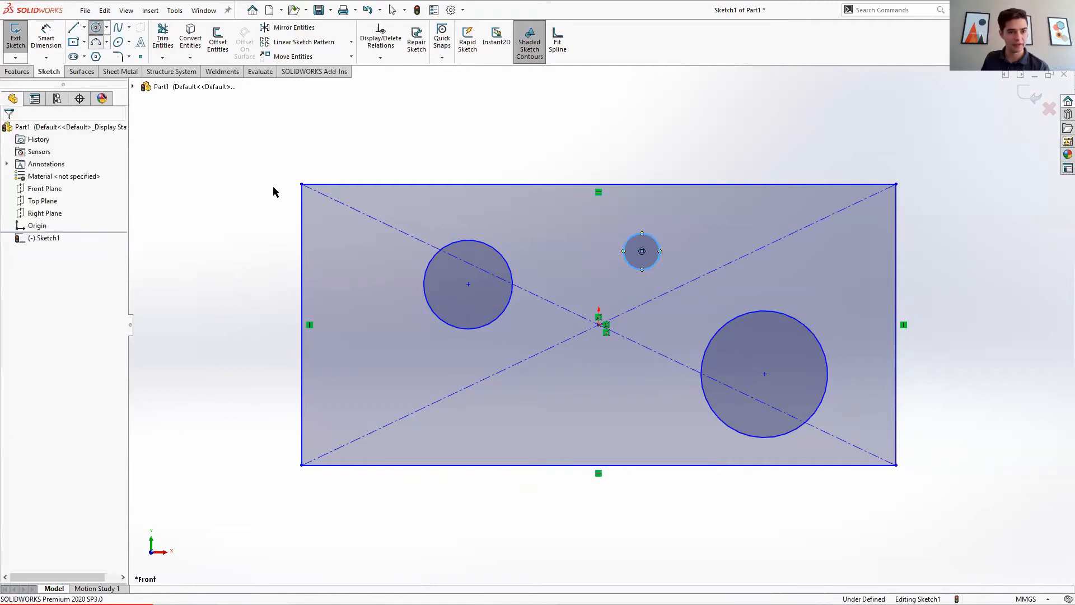
# Step: Draw a 3-point semicircular arc joining the rectangle's top-left and bottom-left corners, bulging outward to the left
pyautogui.click(96, 42)
pyautogui.click(53, 170)
pyautogui.click(301, 184)
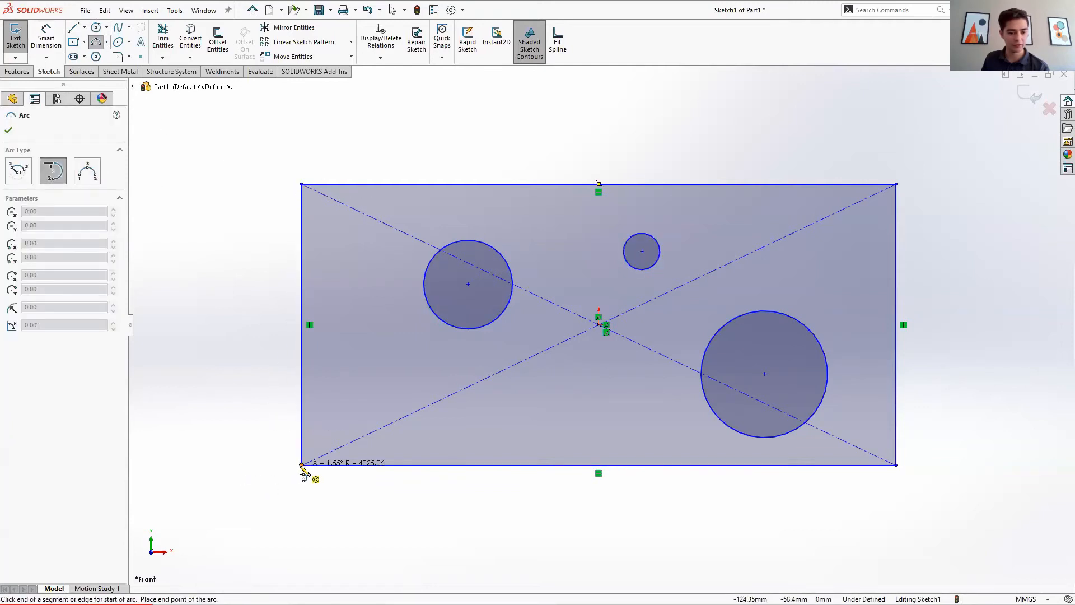
pyautogui.click(18, 171)
pyautogui.click(86, 171)
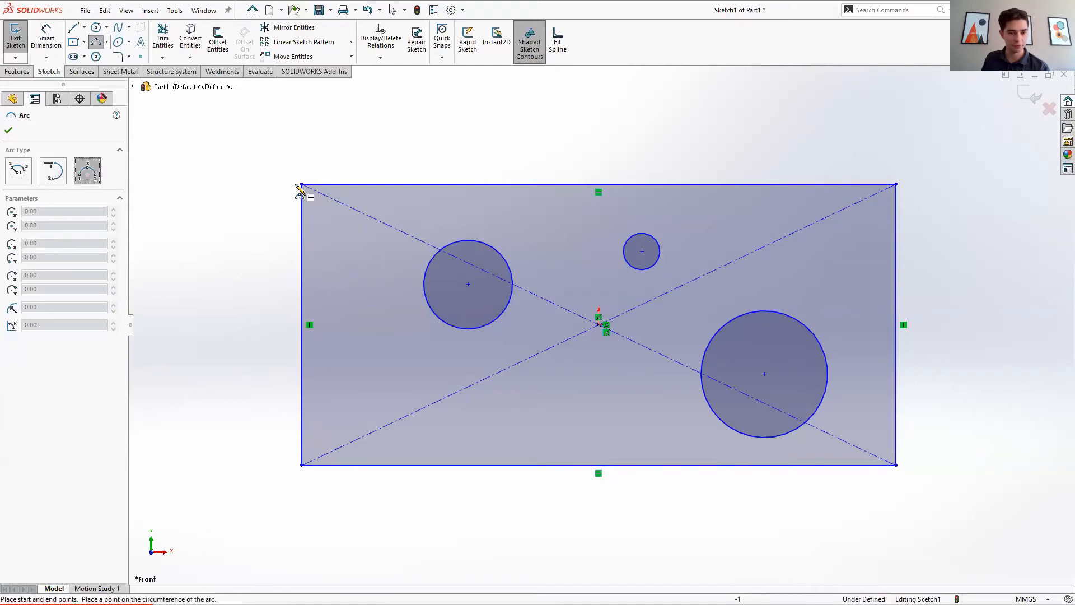
pyautogui.click(301, 184)
pyautogui.click(302, 465)
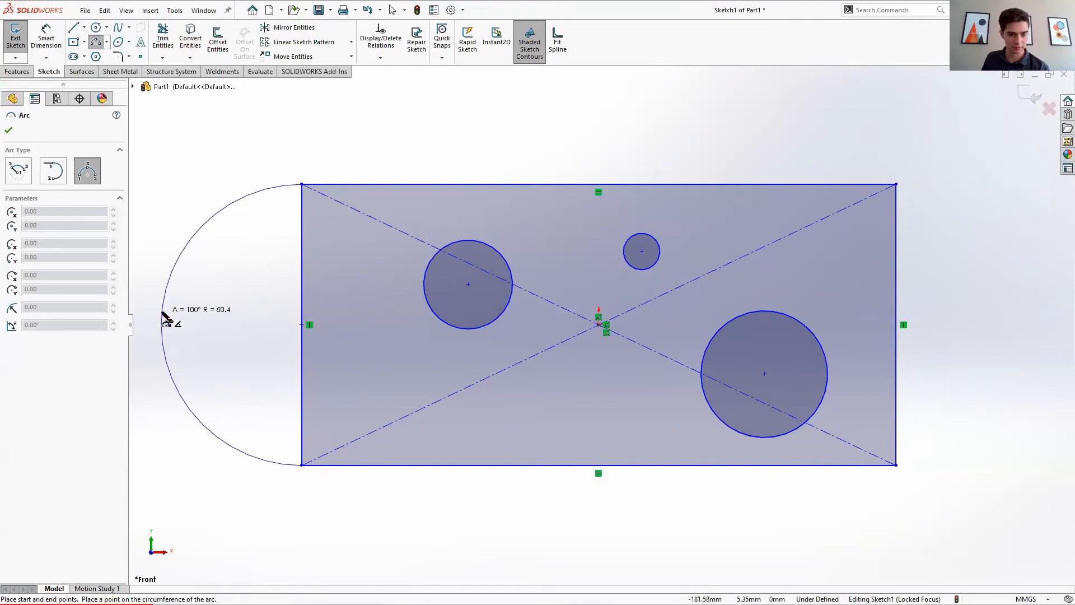
pyautogui.click(162, 324)
pyautogui.click(8, 130)
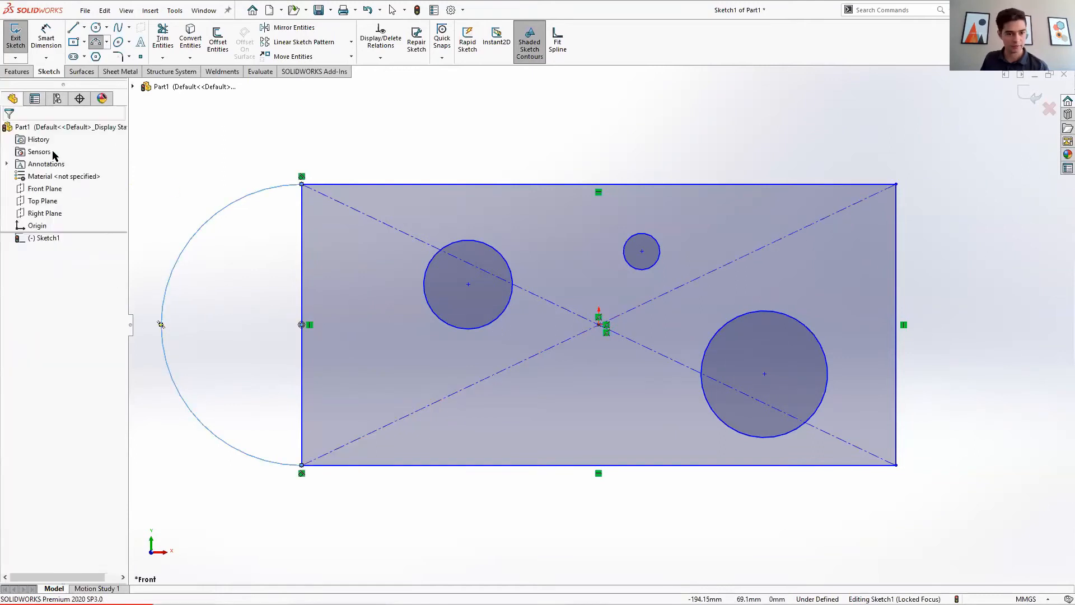
pyautogui.press('Escape')
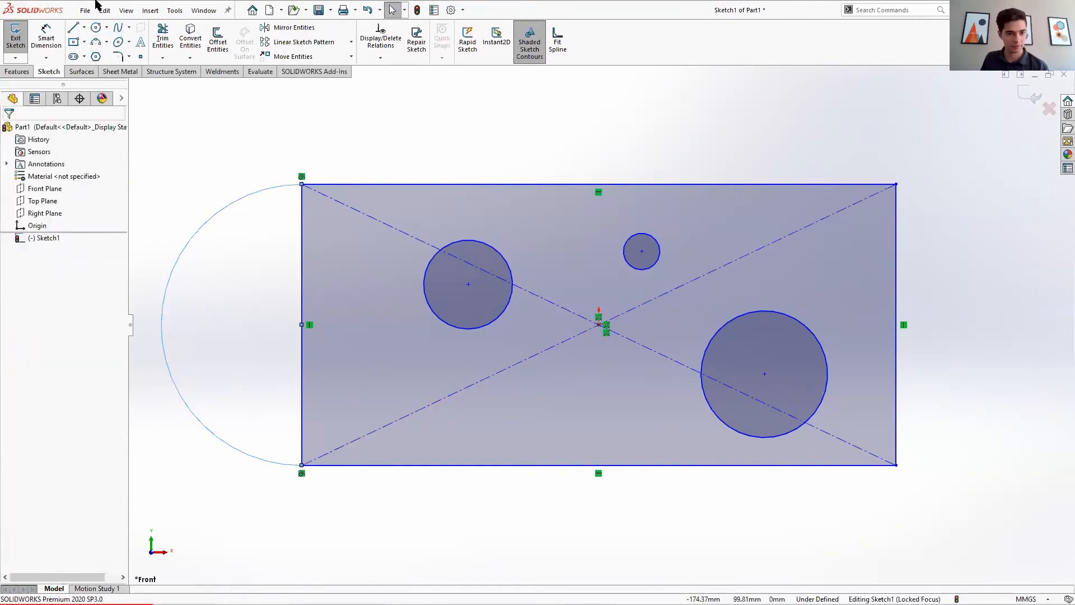
# Step: Power trim the rectangle's left edge, keeping the trimmed entity as construction geometry
pyautogui.click(163, 38)
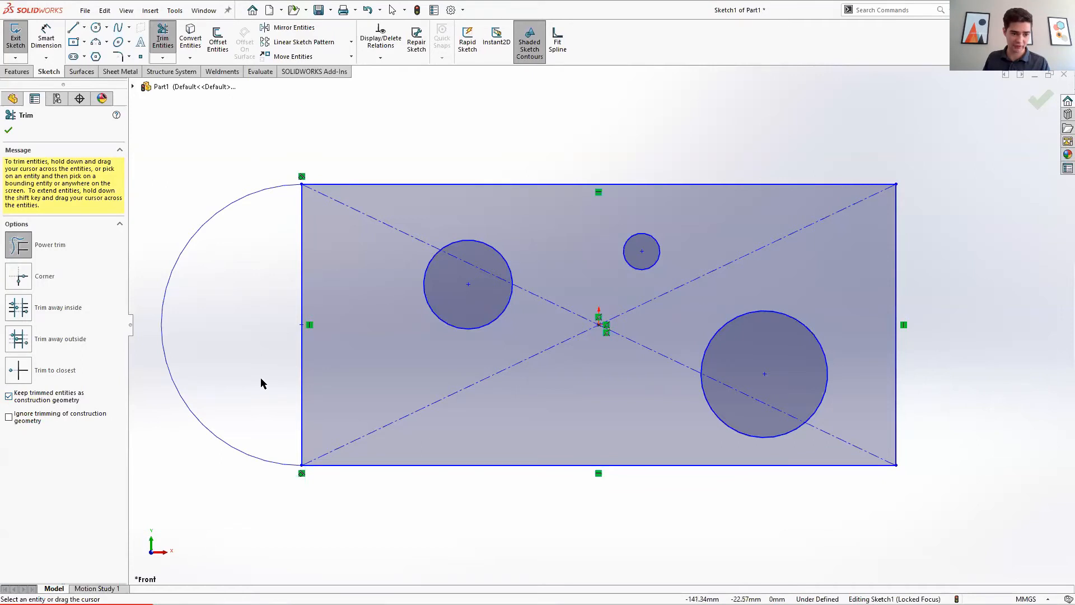
pyautogui.moveTo(271, 335)
pyautogui.mouseDown()
pyautogui.moveTo(341, 348)
pyautogui.moveTo(281, 325)
pyautogui.mouseUp()
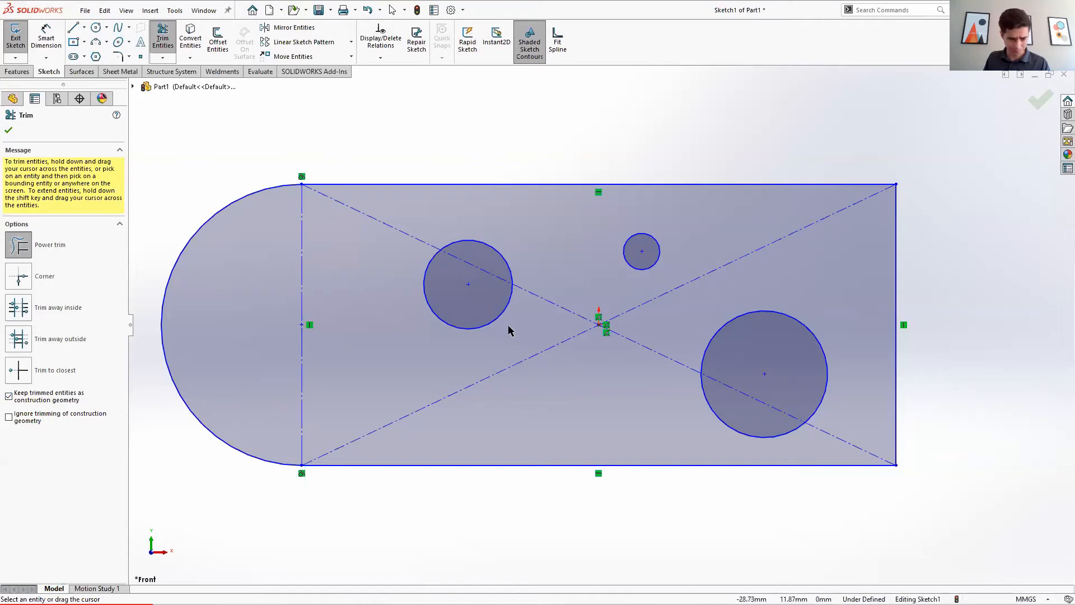
pyautogui.click(8, 132)
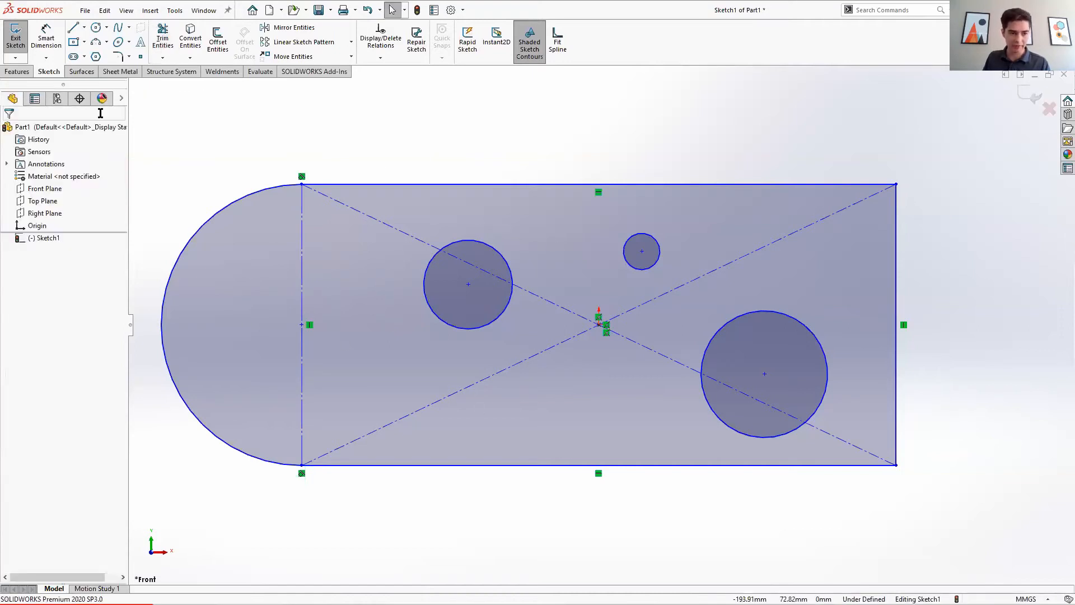
# Step: Extrude the sketch as a boss 10 mm deep
pyautogui.click(18, 71)
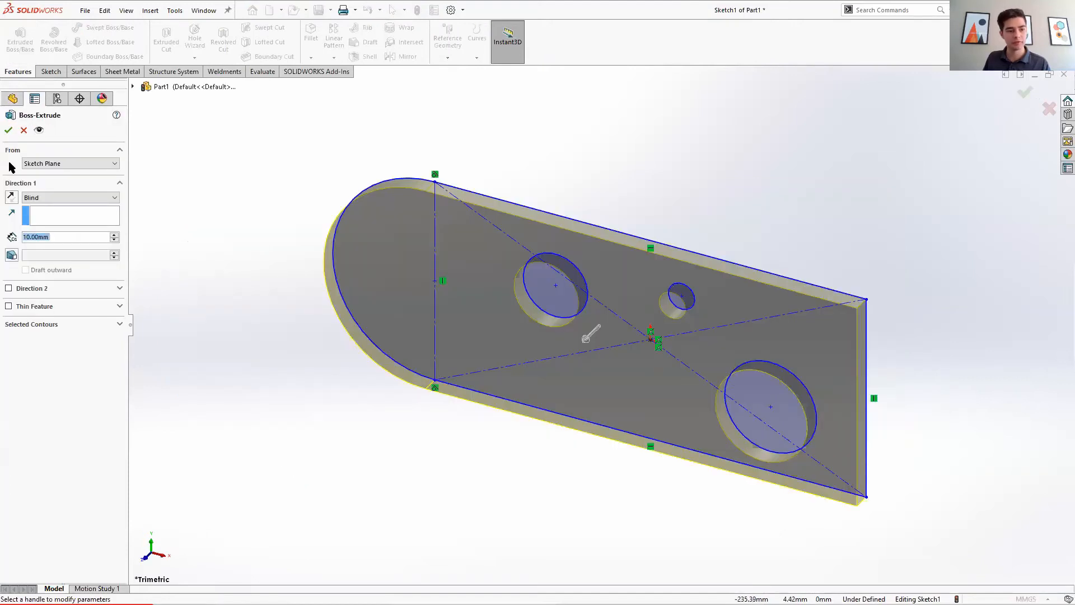
pyautogui.click(10, 130)
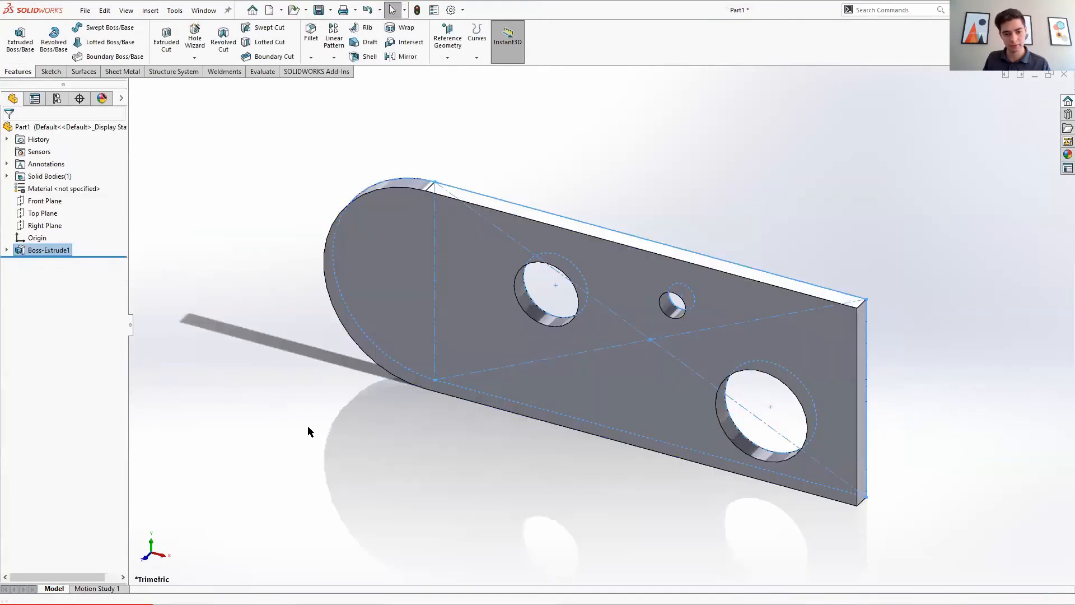
# Step: Activate the SOLIDWORKS Simulation add-in
pyautogui.moveTo(649, 398); pyautogui.dragTo(549, 358, button='middle')
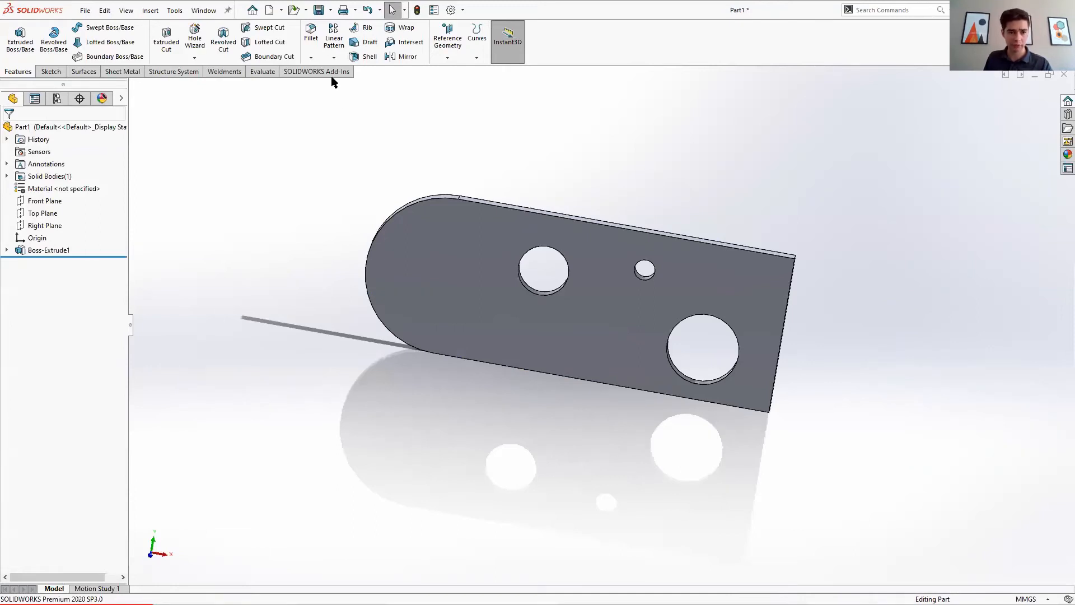
pyautogui.click(307, 73)
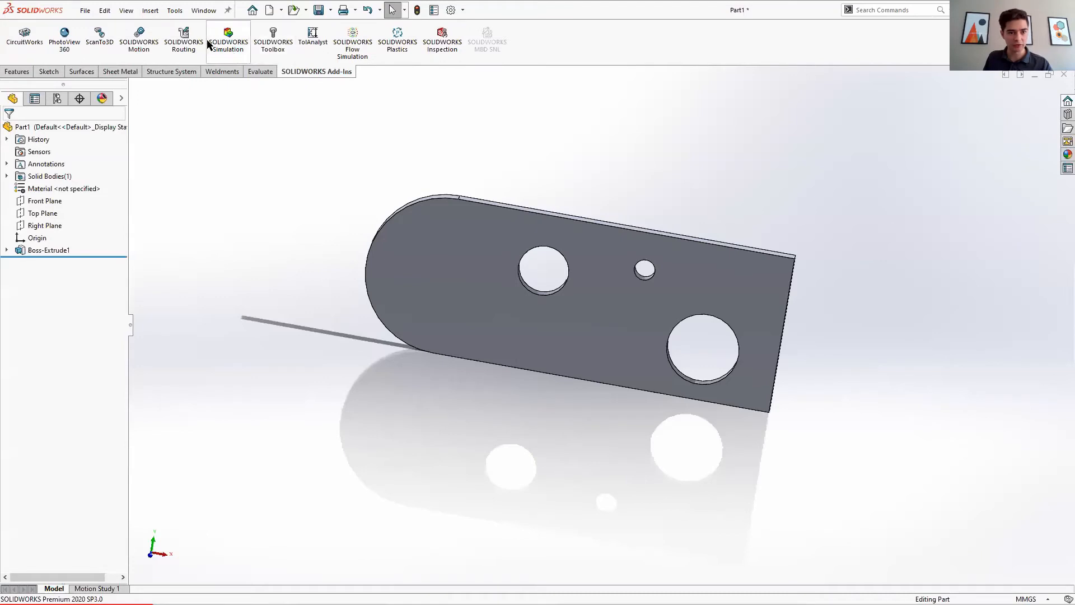
pyautogui.click(463, 11)
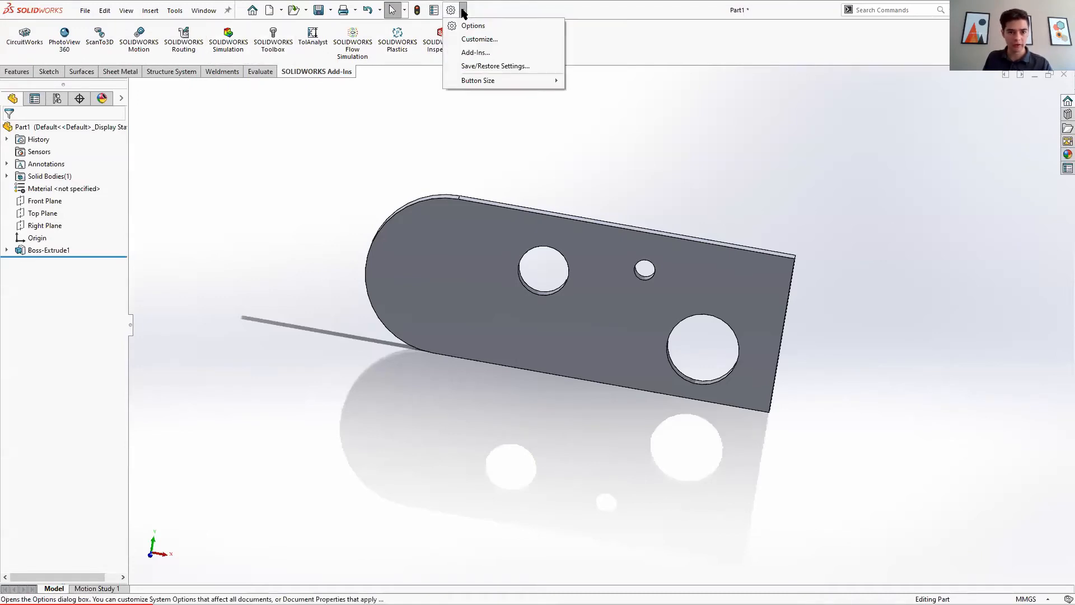
pyautogui.click(474, 54)
pyautogui.click(286, 270)
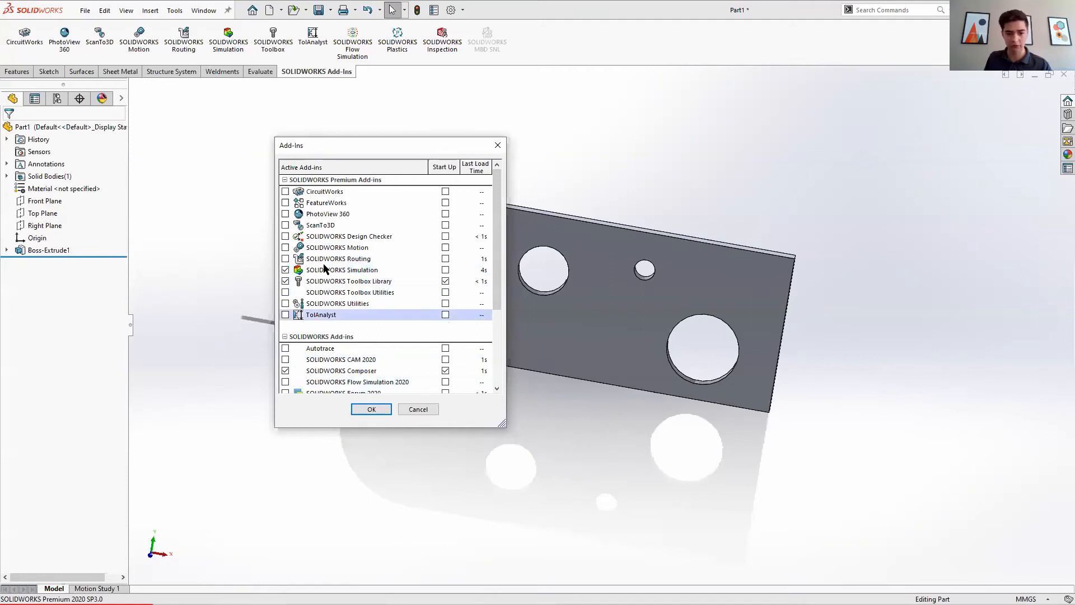
pyautogui.click(371, 409)
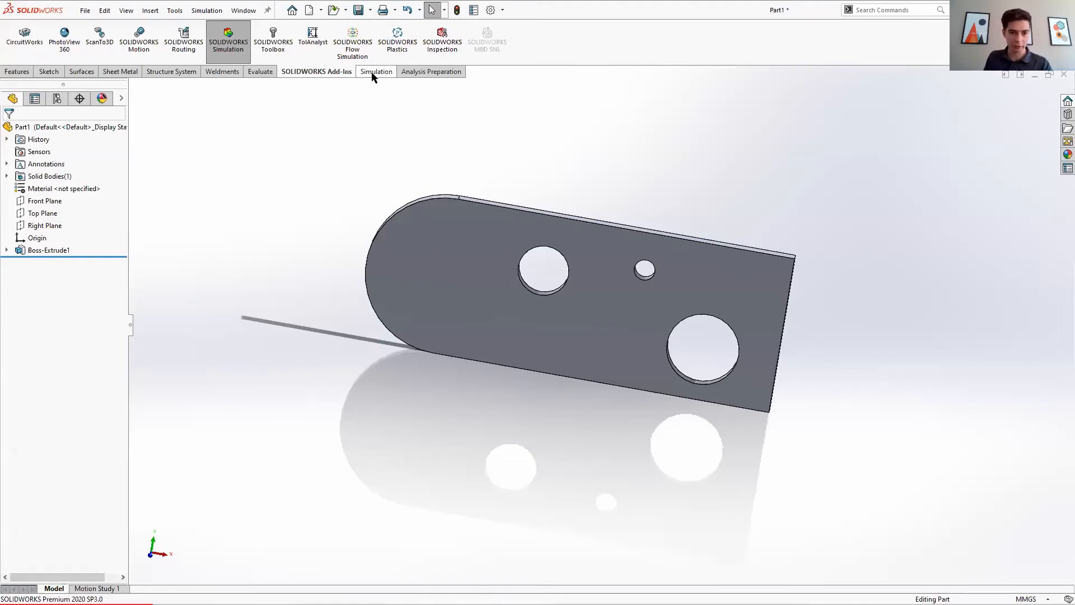
pyautogui.click(371, 71)
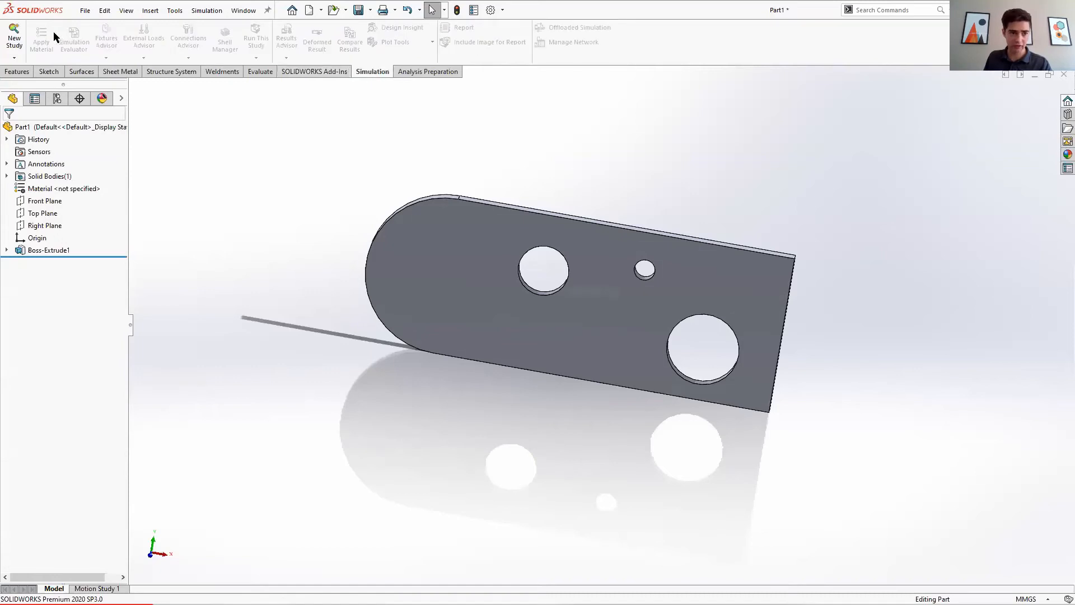
pyautogui.click(14, 58)
pyautogui.click(16, 39)
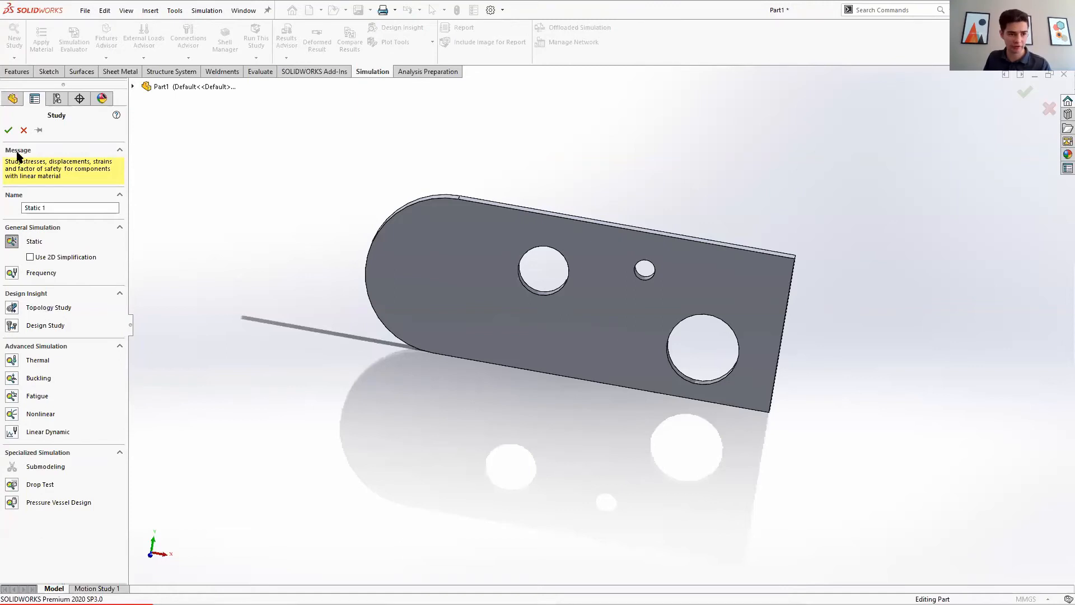
pyautogui.click(23, 130)
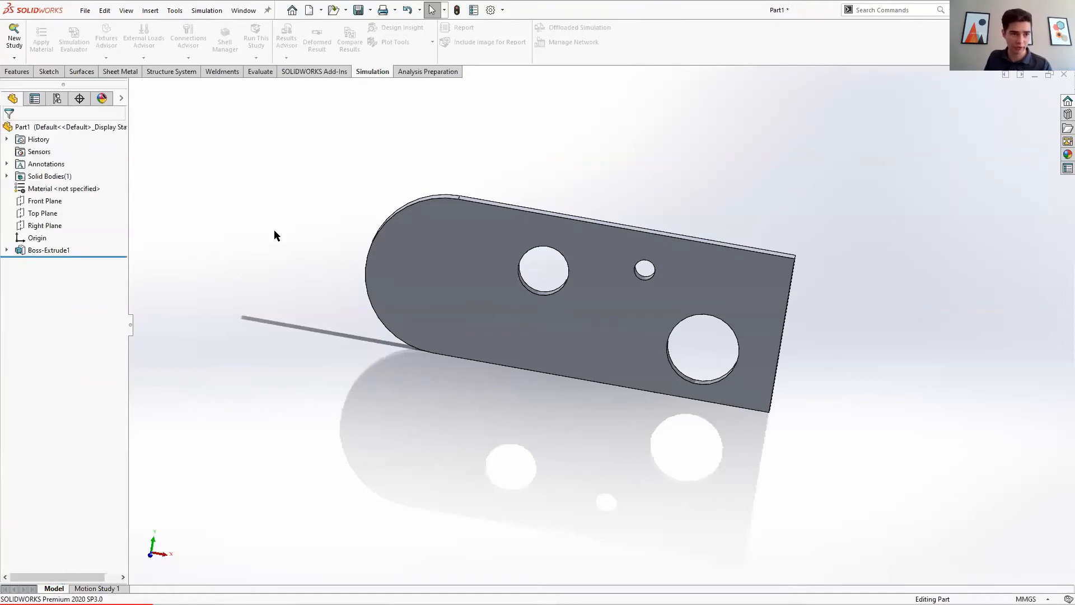
# Step: Use the Simulation Advisor to create a Static Study for concerns about excessive deformation or stresses
pyautogui.click(14, 59)
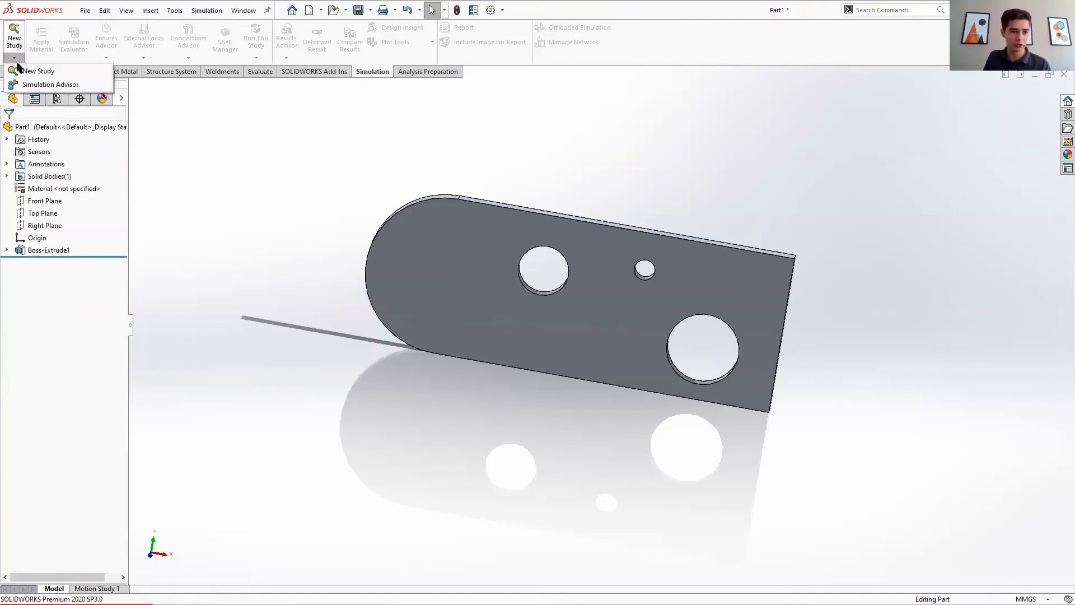
pyautogui.click(50, 84)
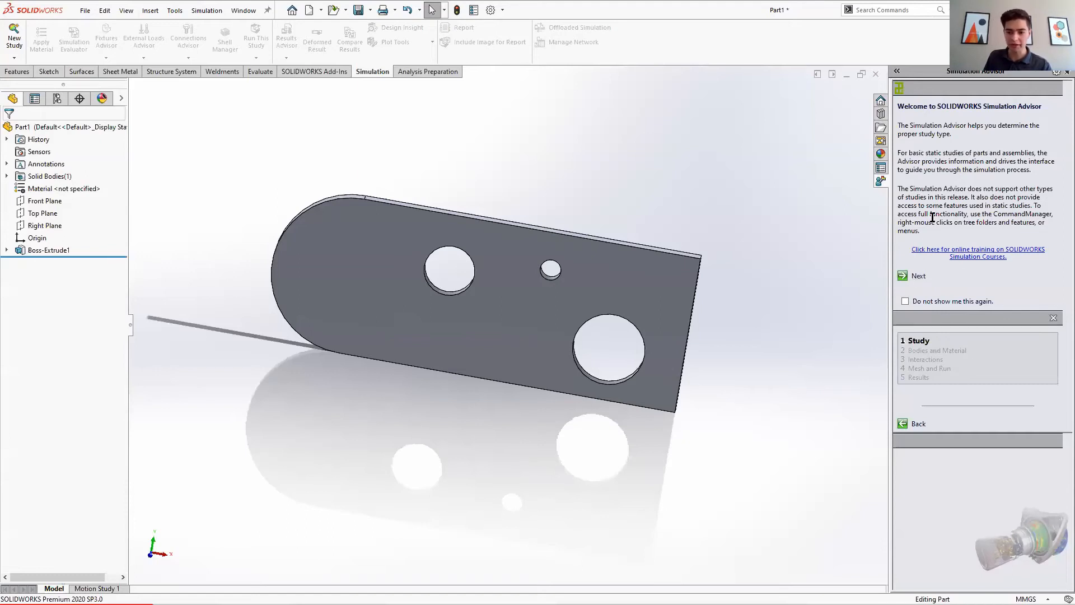
pyautogui.click(918, 280)
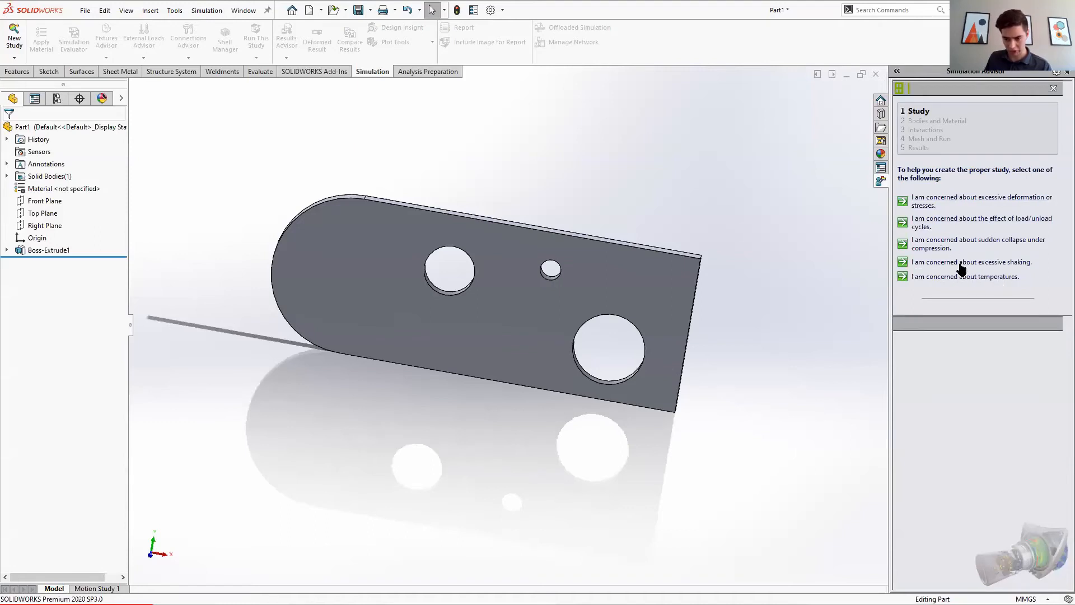
pyautogui.click(961, 200)
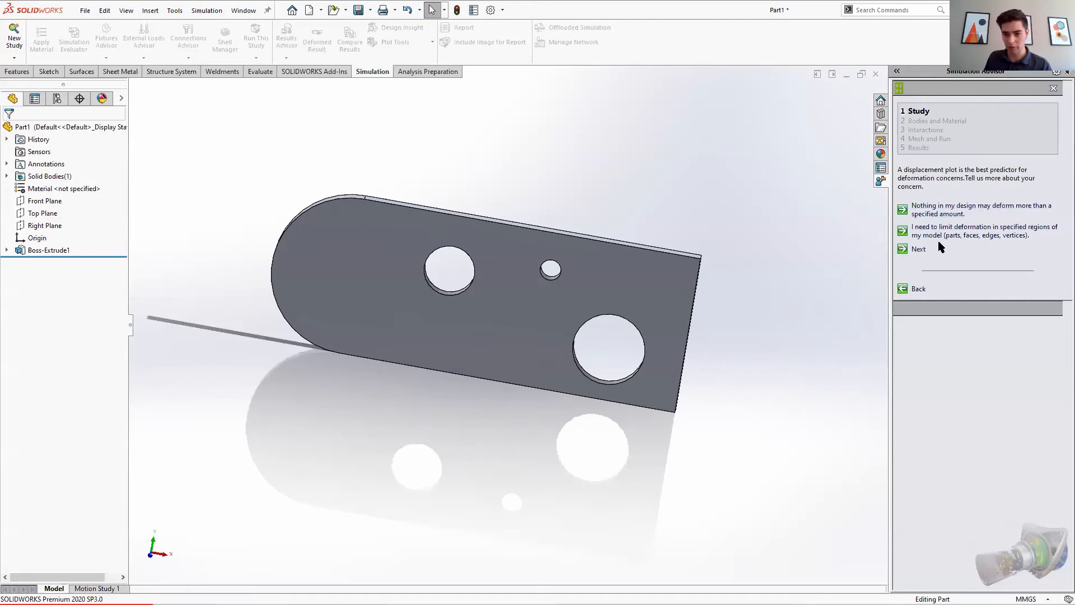
pyautogui.click(918, 250)
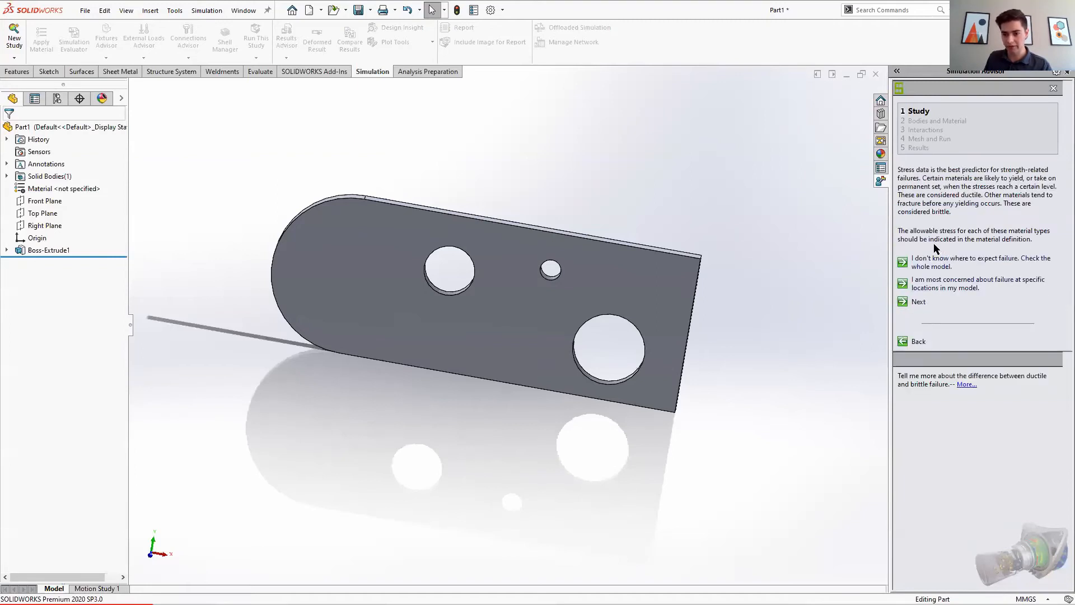
pyautogui.click(918, 303)
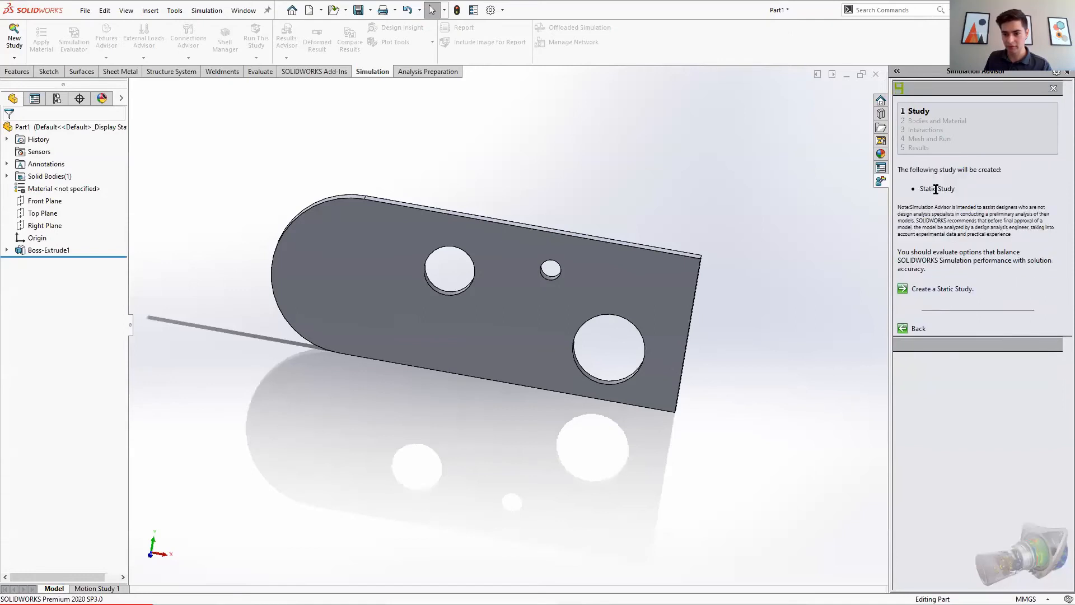
pyautogui.click(945, 289)
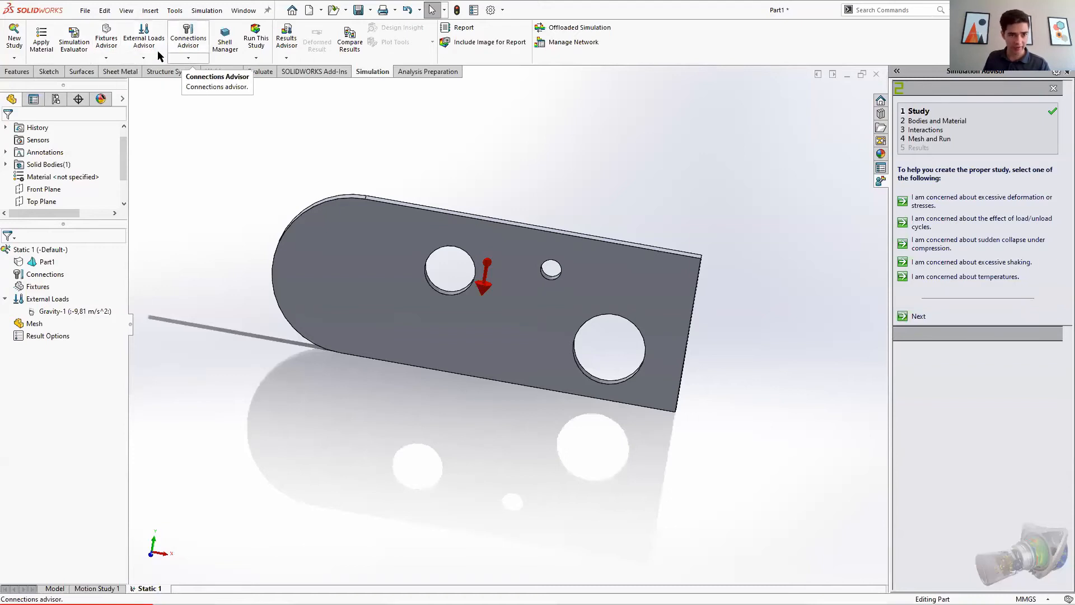
# Step: Move the Simulation Advisor on to the Bodies and Material stage
pyautogui.click(188, 58)
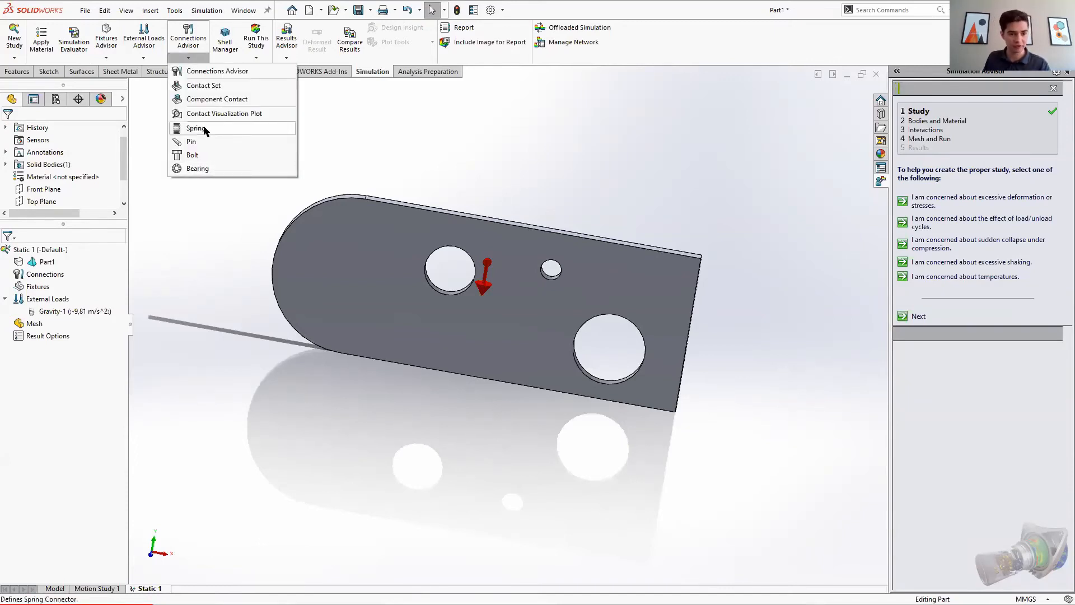
pyautogui.click(150, 129)
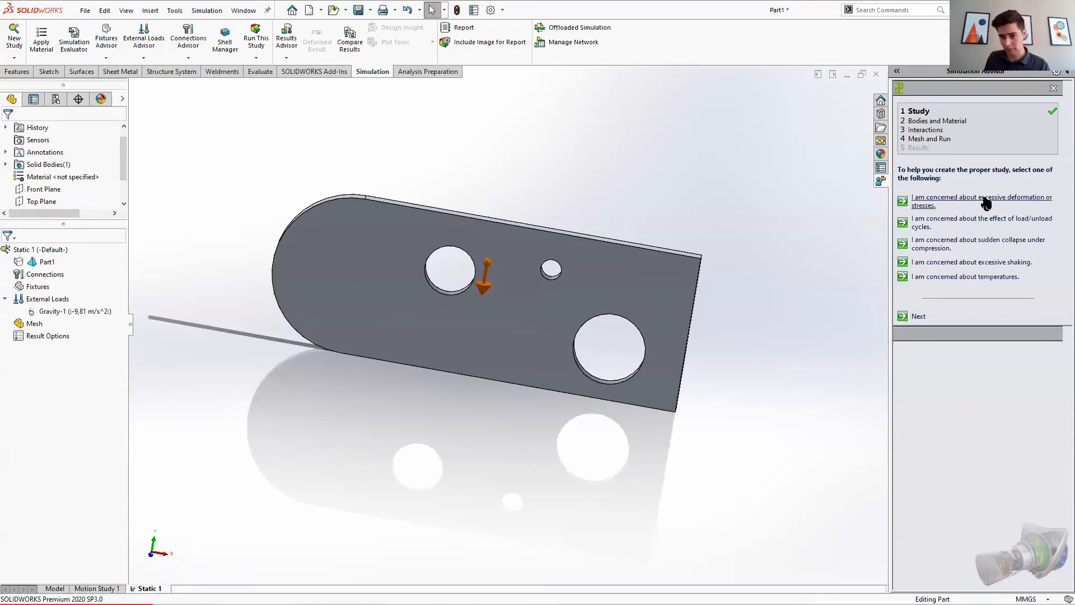
pyautogui.click(942, 121)
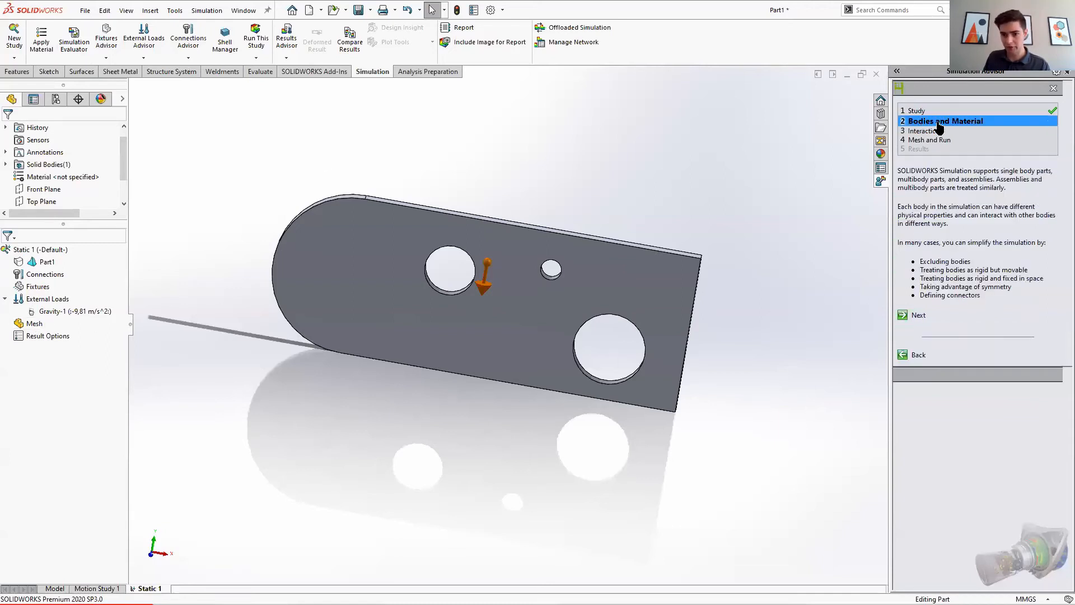
# Step: Continue through the Bodies and Material pages, indicating that symmetry does not apply and keeping the default body setup
pyautogui.click(918, 315)
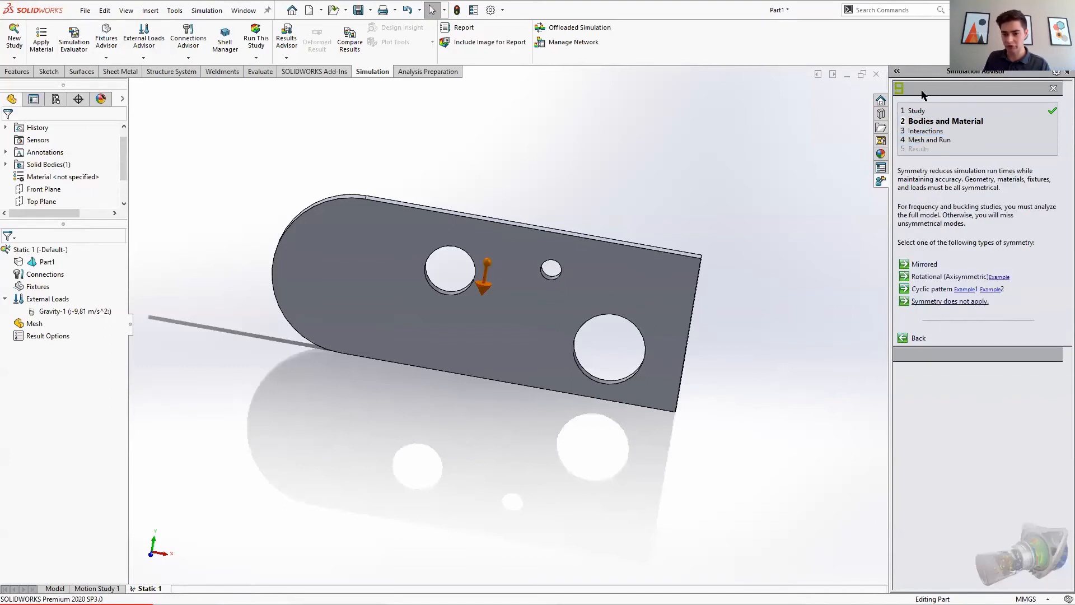
pyautogui.click(931, 302)
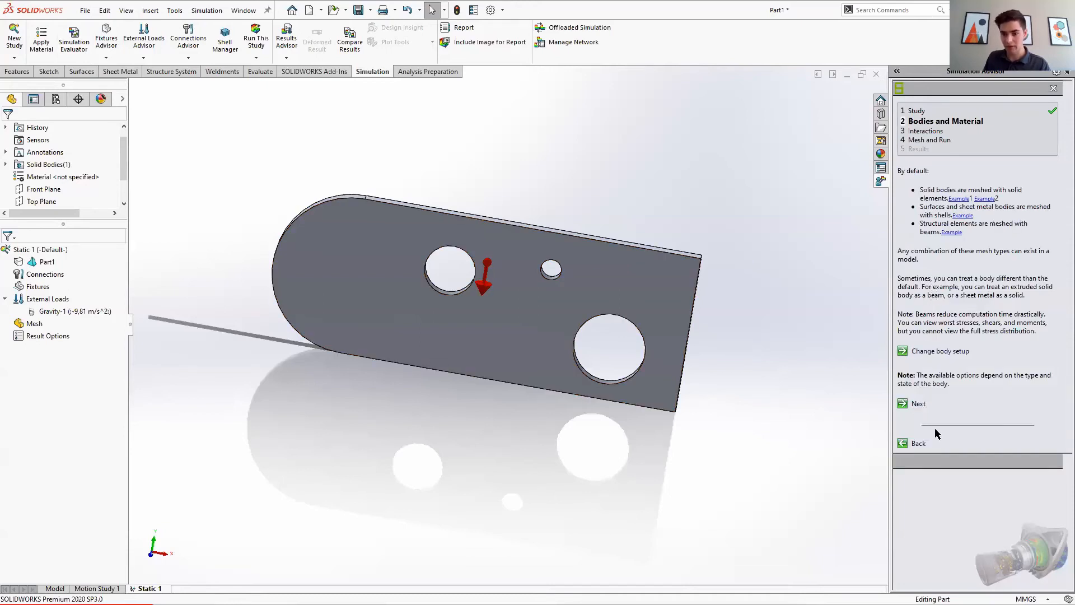
pyautogui.click(921, 406)
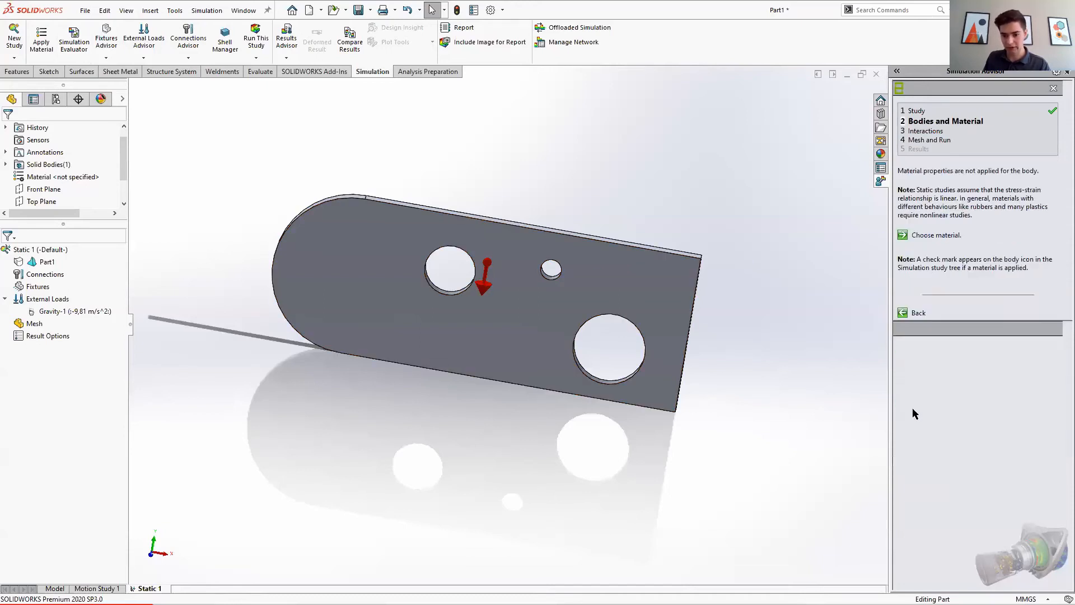
# Step: Assign AISI 1020 material to the plate body and advance the advisor to the Interactions stage
pyautogui.click(932, 239)
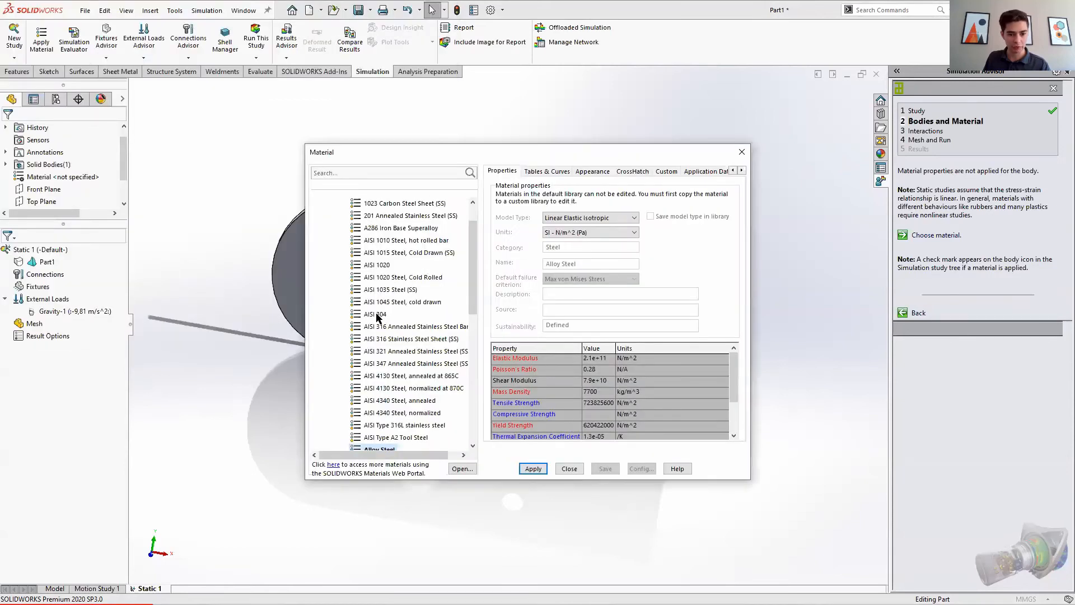
pyautogui.click(384, 265)
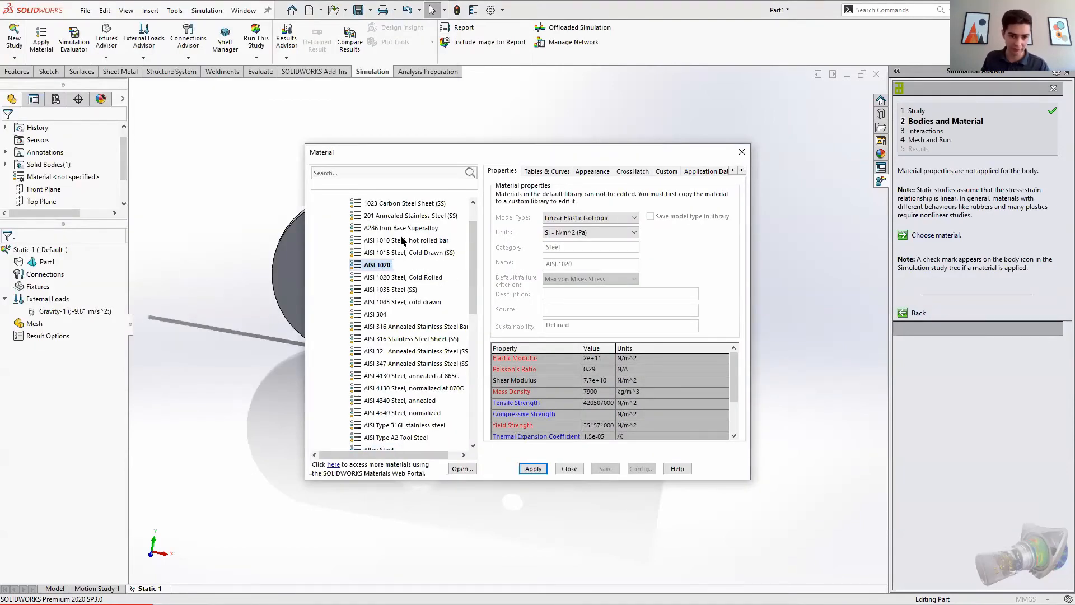
pyautogui.click(535, 473)
pyautogui.click(568, 469)
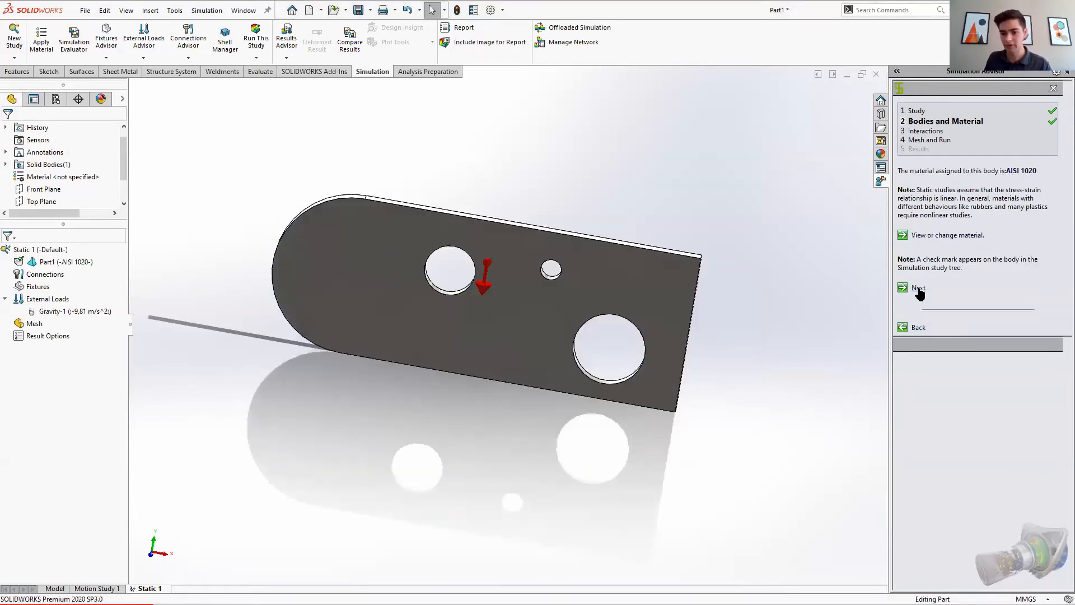
pyautogui.click(918, 289)
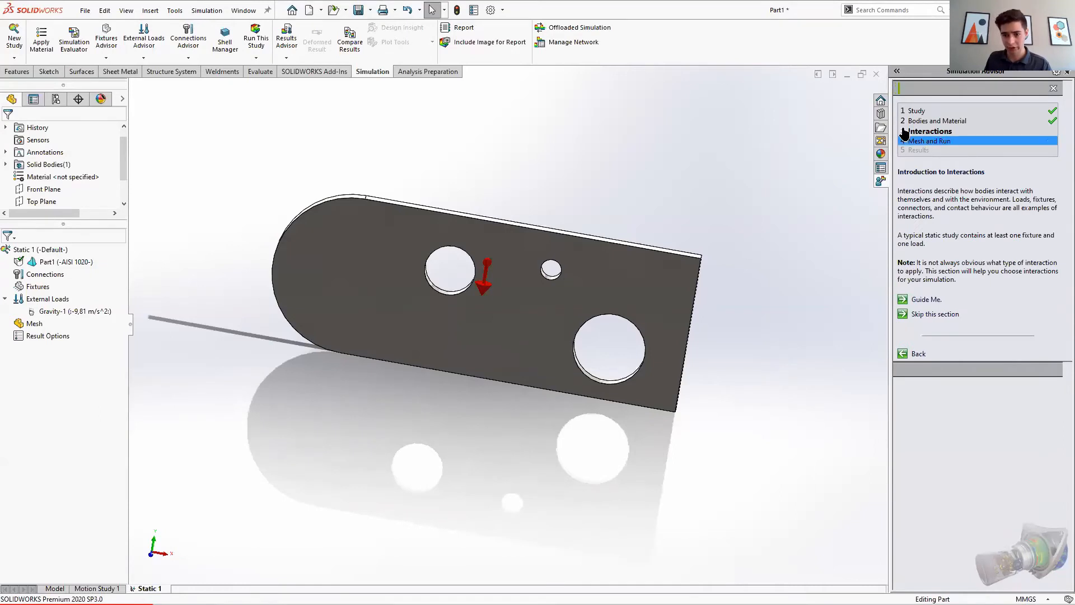
# Step: Add a Fixed Geometry fixture on the plate's straight end face
pyautogui.moveTo(742, 313); pyautogui.dragTo(728, 313, button='middle')
pyautogui.scroll(-2, 782, 293)
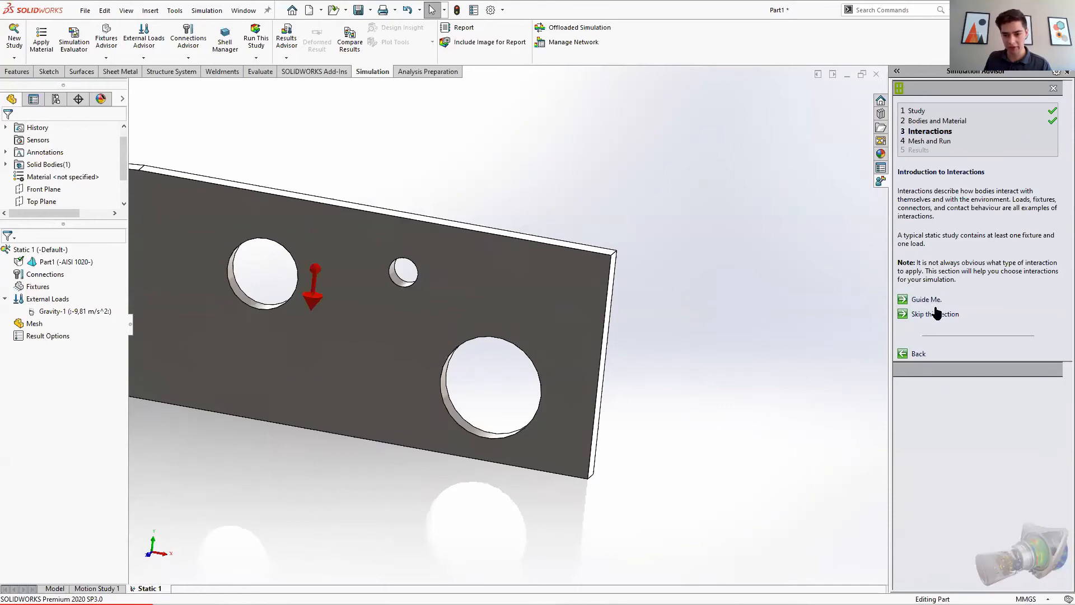
pyautogui.click(105, 58)
pyautogui.click(115, 83)
pyautogui.moveTo(696, 359); pyautogui.dragTo(654, 326, button='middle')
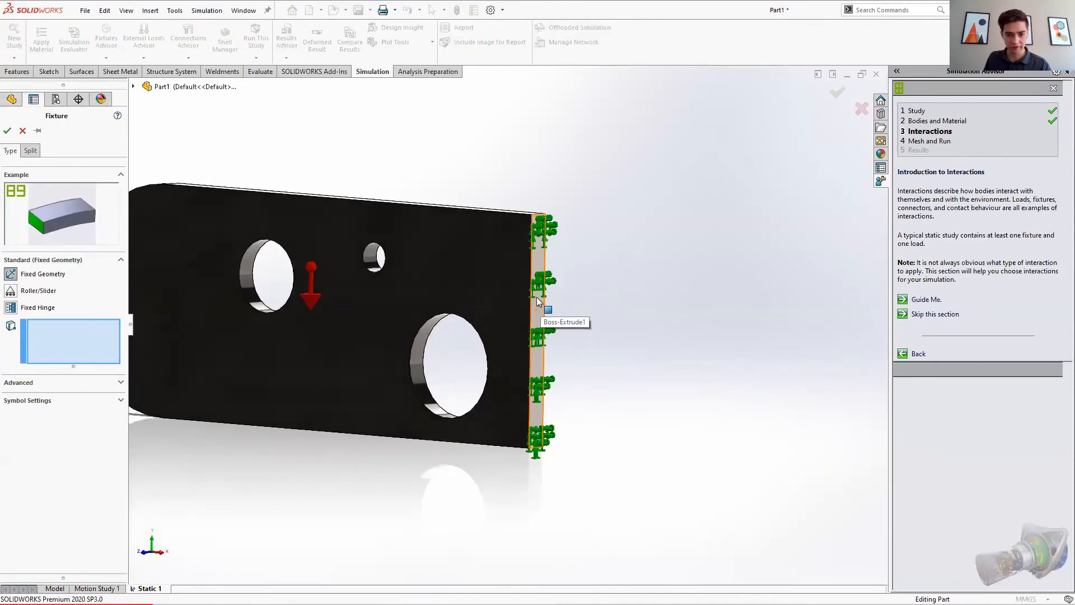
pyautogui.click(539, 299)
pyautogui.click(8, 131)
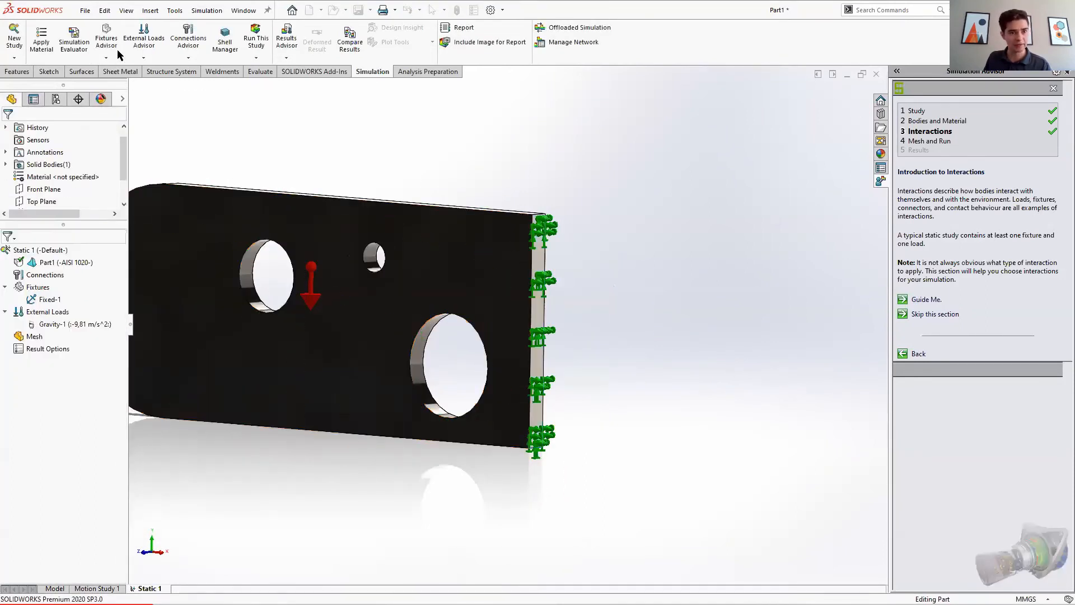
# Step: Start a Force load on the rounded end's curved edge, using the plate's front face as the selected direction
pyautogui.click(143, 58)
pyautogui.click(198, 110)
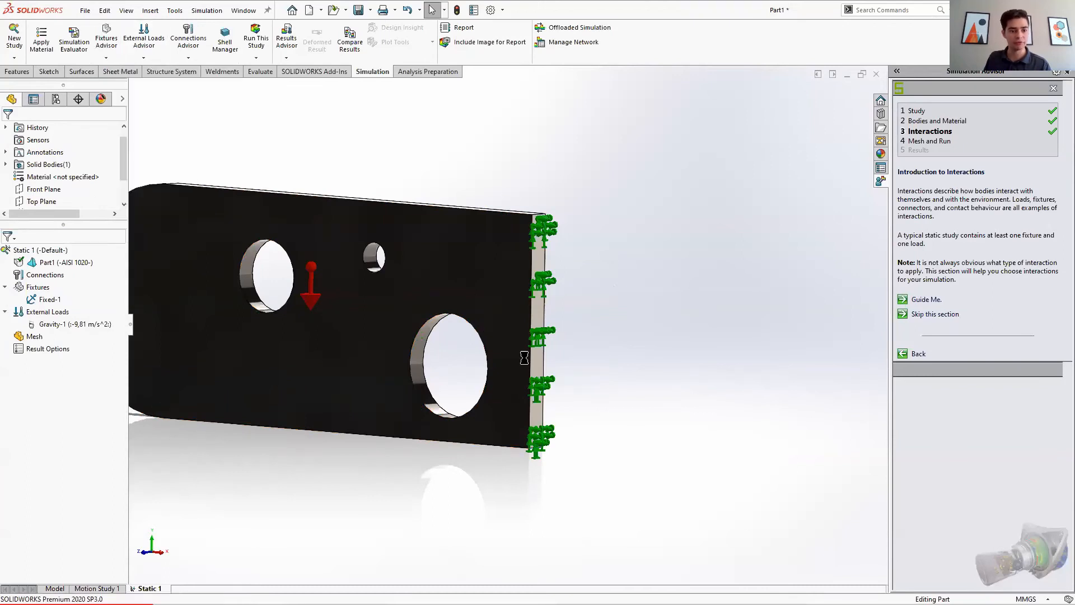
pyautogui.scroll(3, 374, 287)
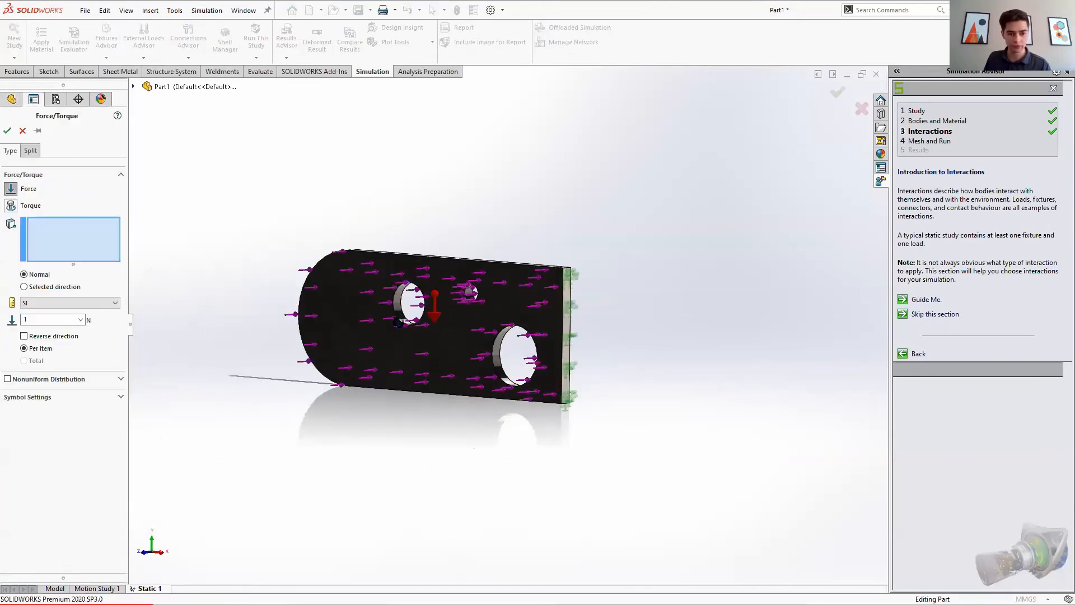
pyautogui.moveTo(302, 308); pyautogui.dragTo(383, 356, button='middle')
pyautogui.scroll(-3, 363, 314)
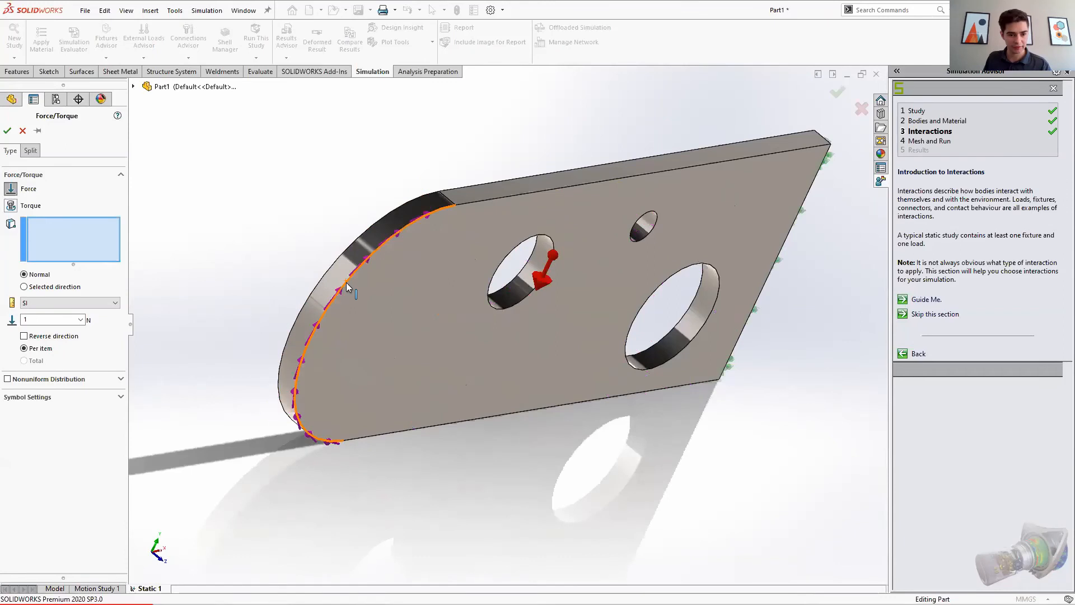
pyautogui.click(347, 286)
pyautogui.click(25, 287)
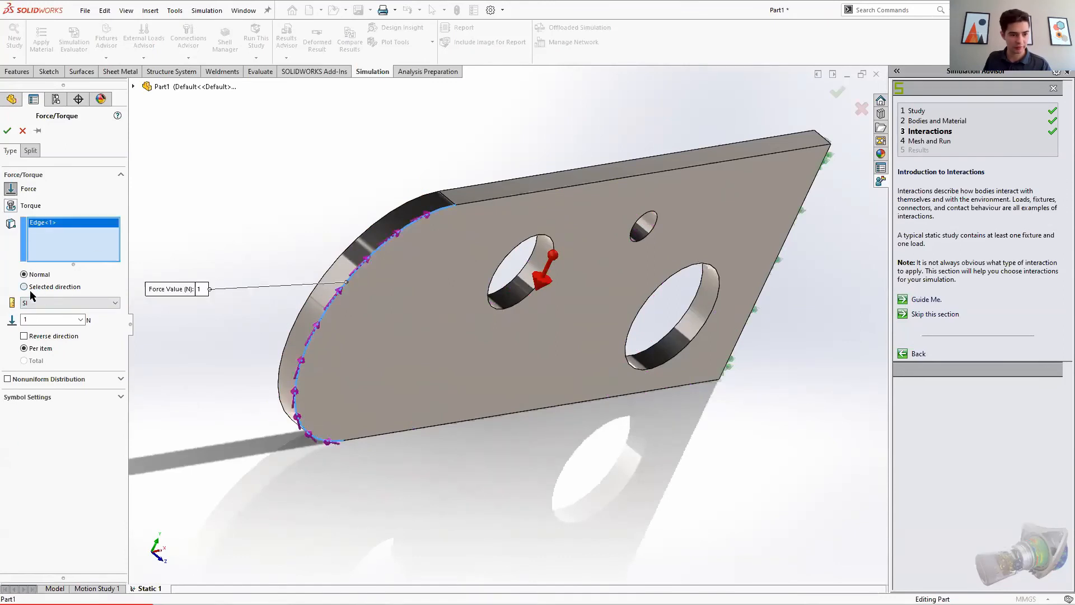
pyautogui.click(393, 343)
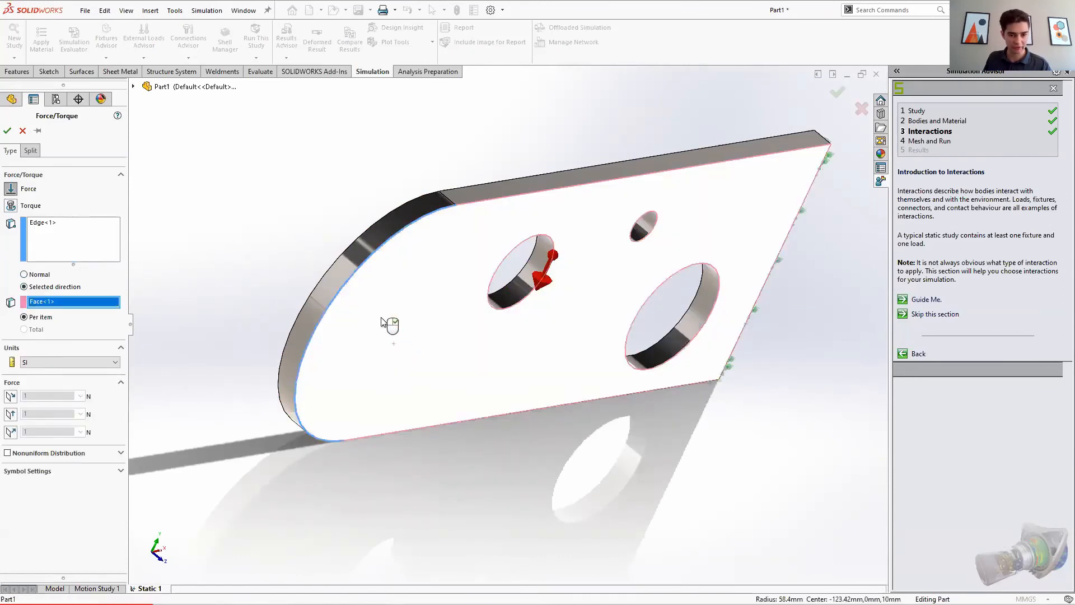
# Step: Set the force's normal-to-plane component to 700 N with reversed direction and confirm the load
pyautogui.click(9, 430)
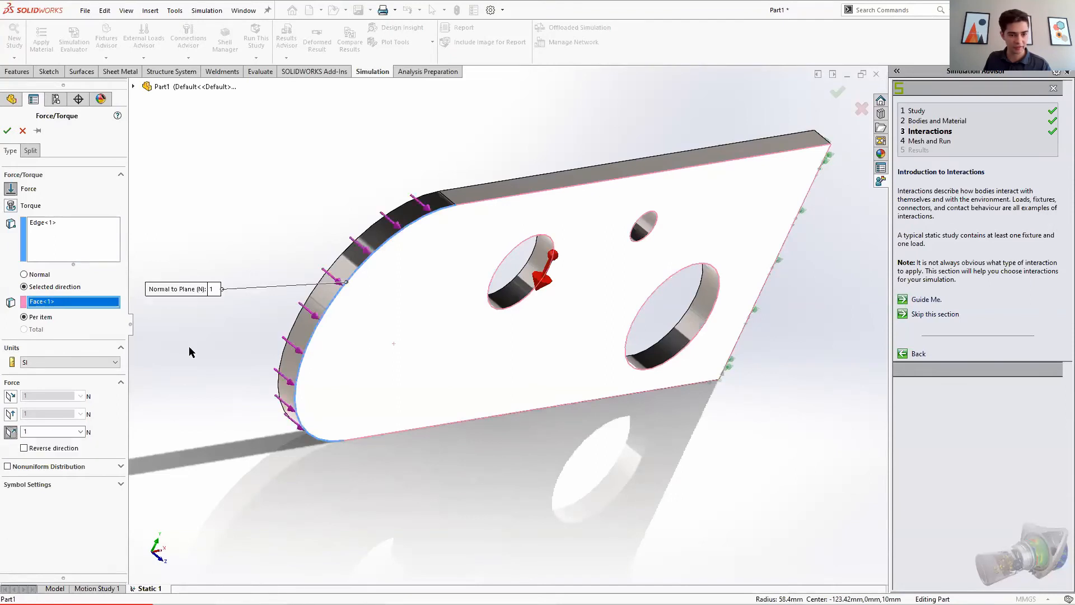
pyautogui.doubleClick(44, 431)
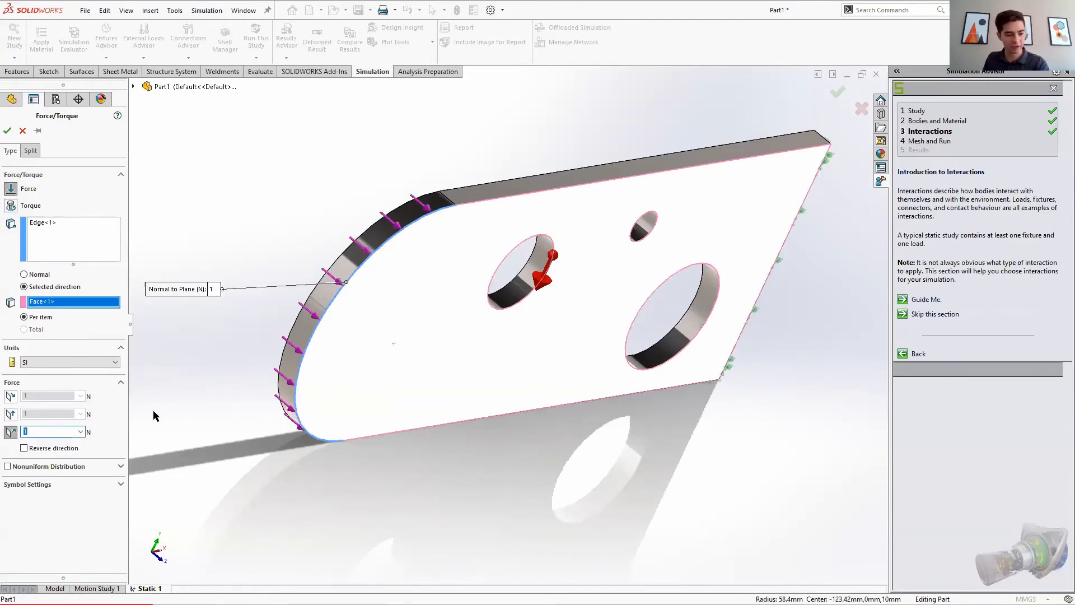
pyautogui.click(24, 448)
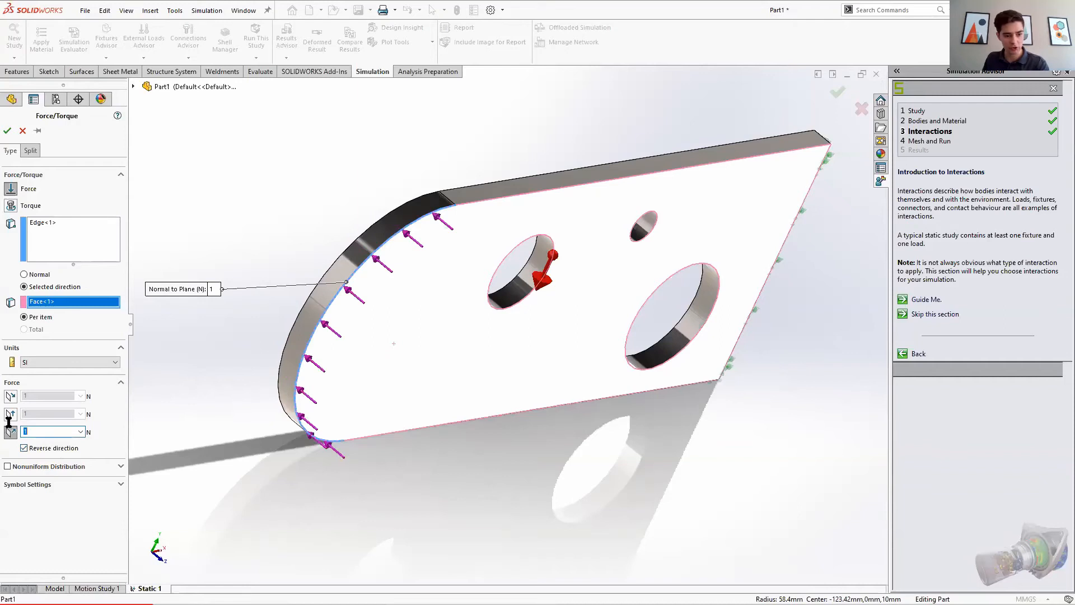
pyautogui.write('700')
pyautogui.moveTo(234, 378); pyautogui.dragTo(146, 319, button='middle')
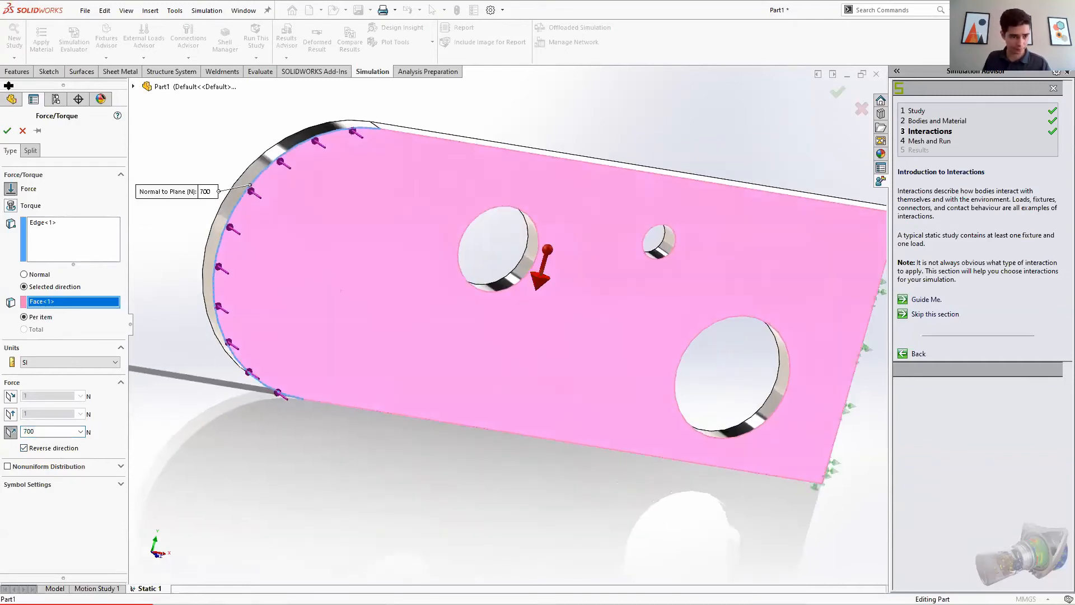
pyautogui.click(6, 136)
pyautogui.scroll(2, 468, 459)
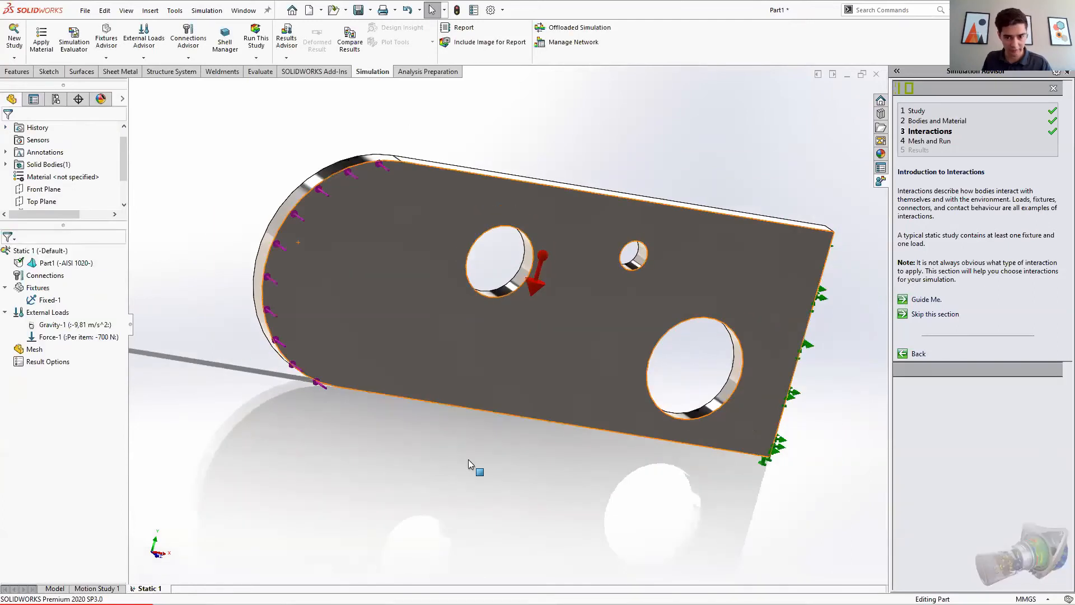
# Step: Move the Simulation Advisor through Interactions to the Mesh and Run stage and open its change settings option
pyautogui.click(943, 317)
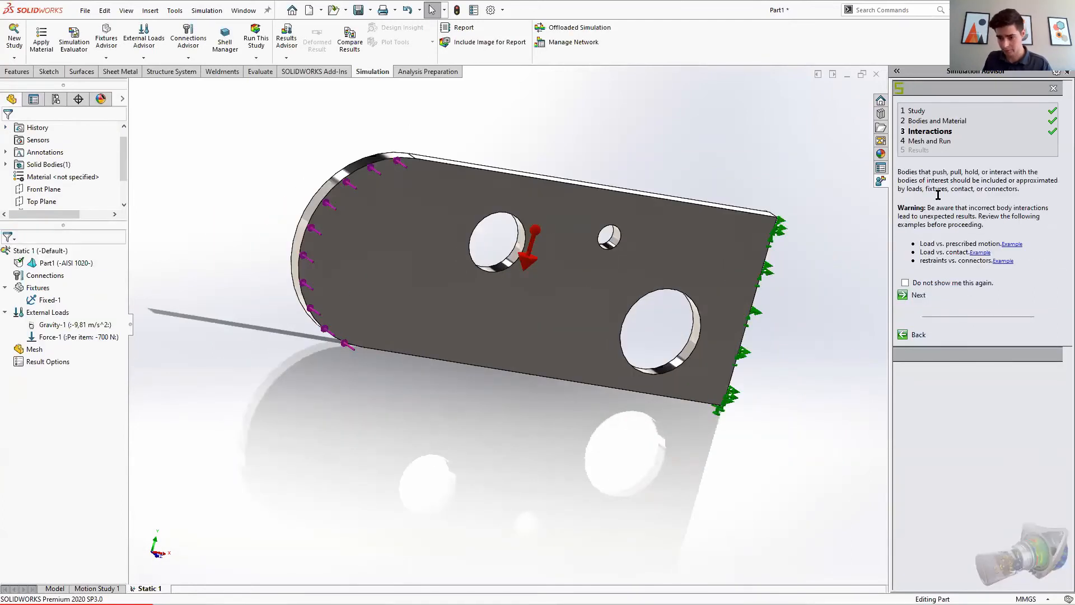
pyautogui.click(916, 298)
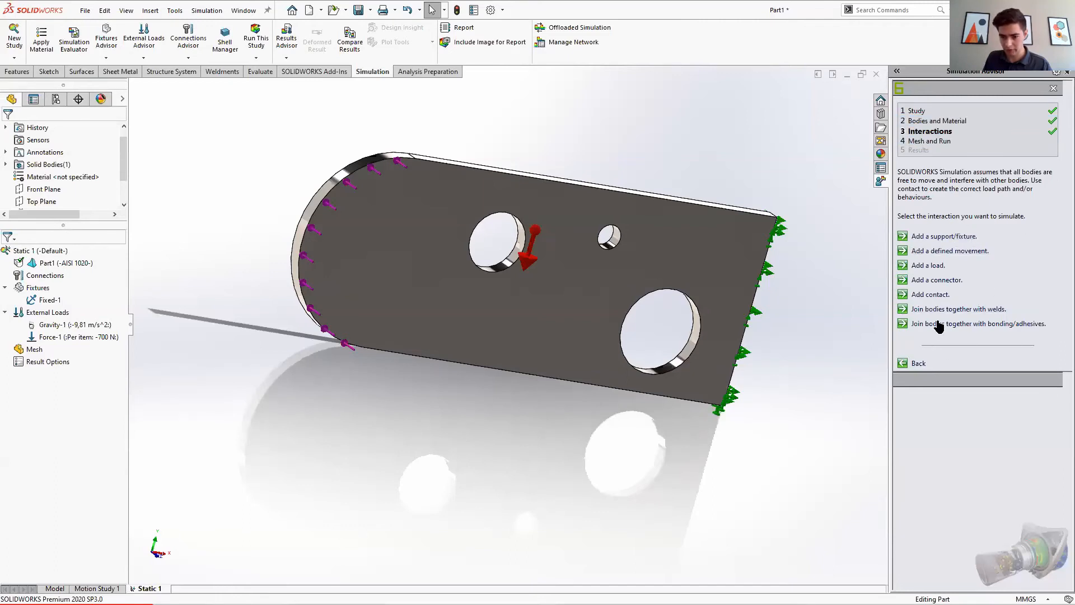
pyautogui.click(946, 143)
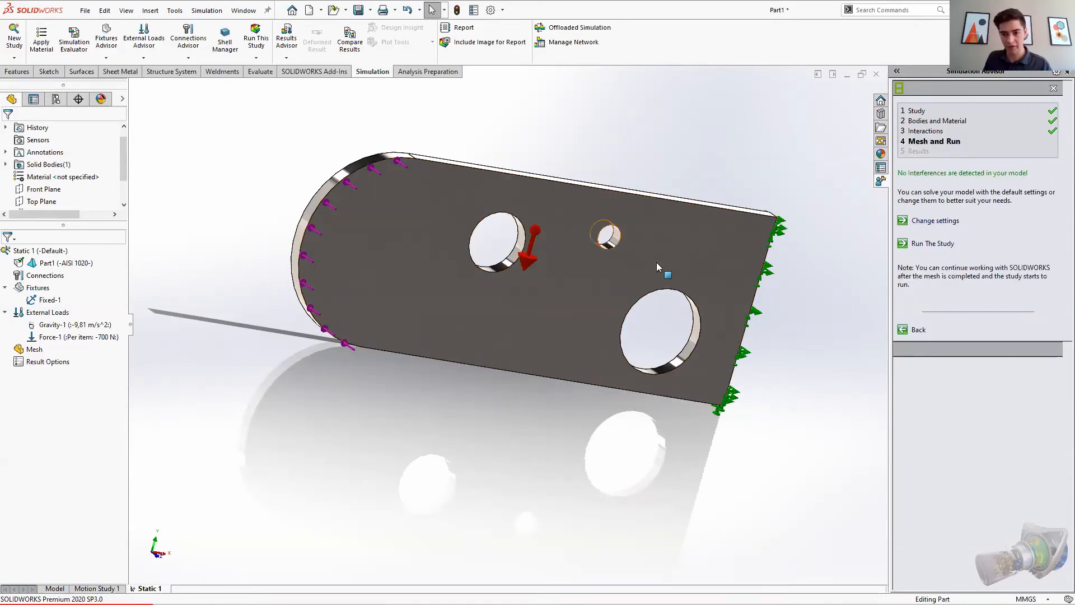
pyautogui.moveTo(757, 202); pyautogui.dragTo(741, 201, button='middle')
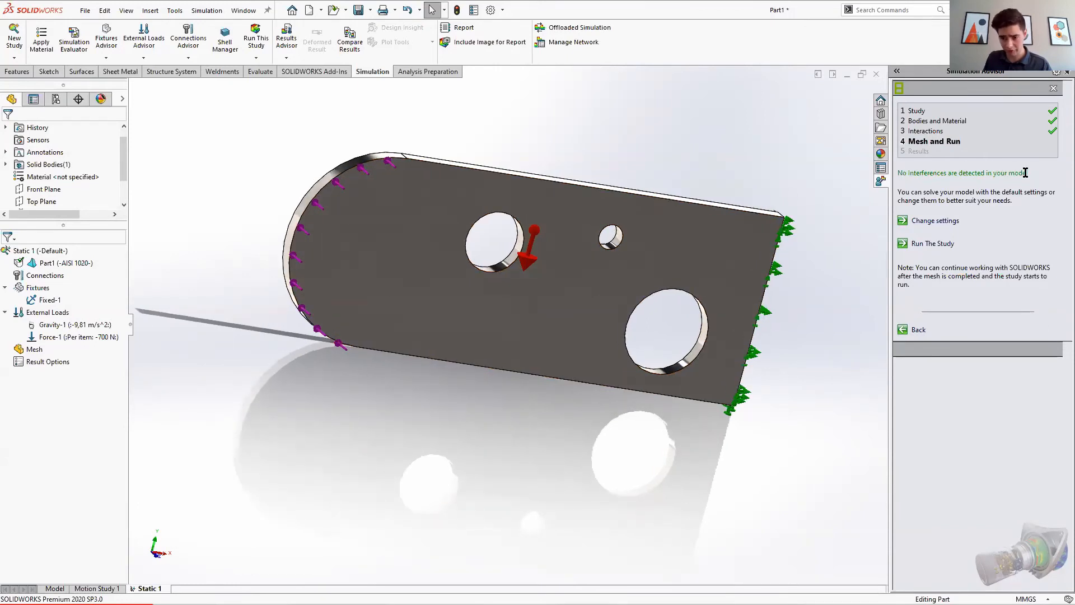
pyautogui.click(933, 220)
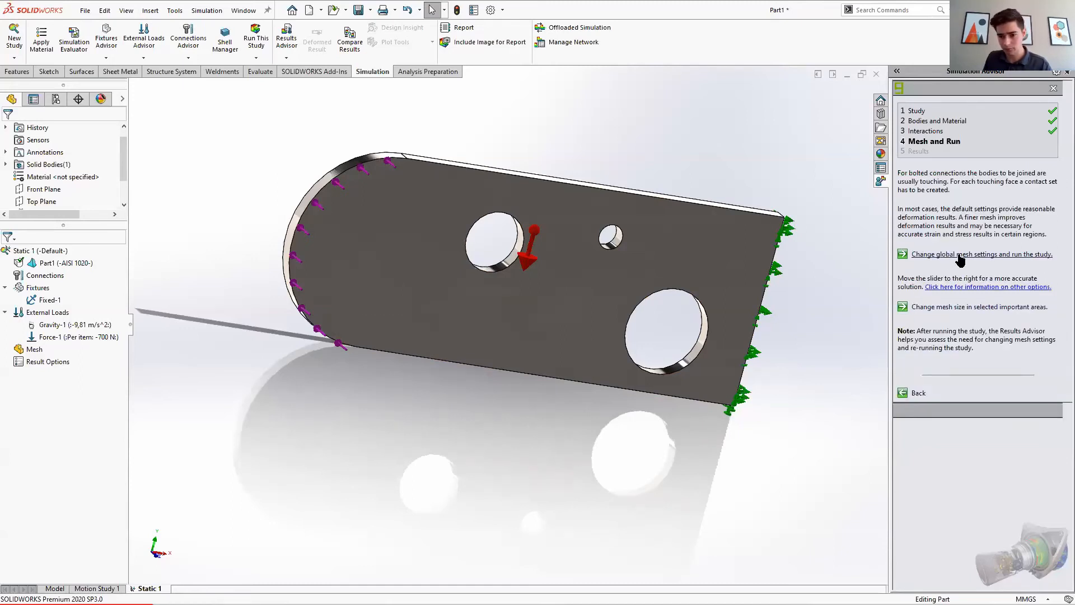
# Step: Create a mesh for the study using the default mesh density
pyautogui.rightClick(31, 348)
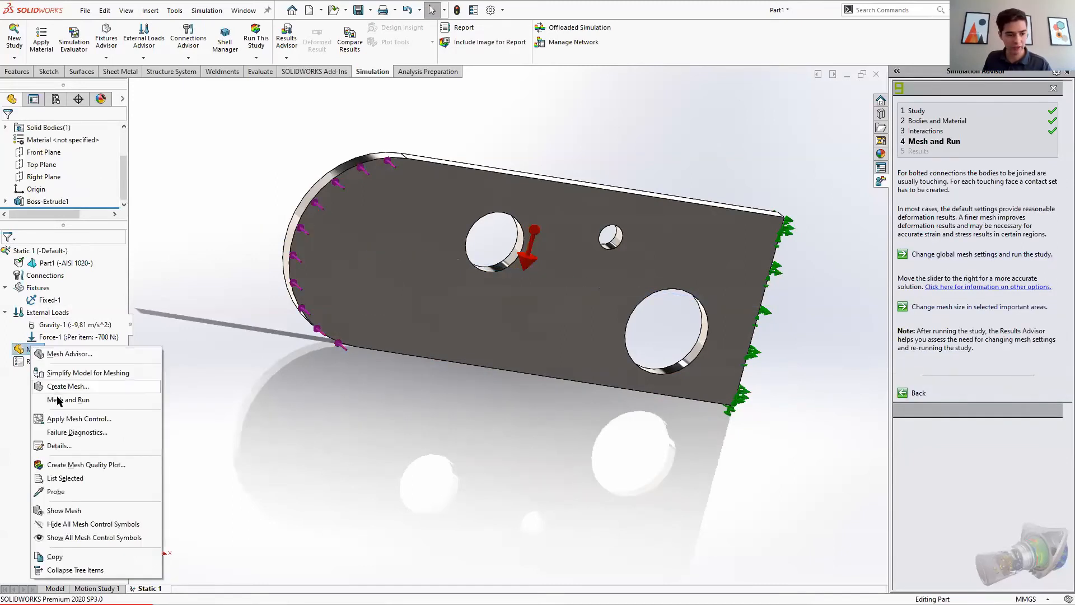
pyautogui.click(64, 386)
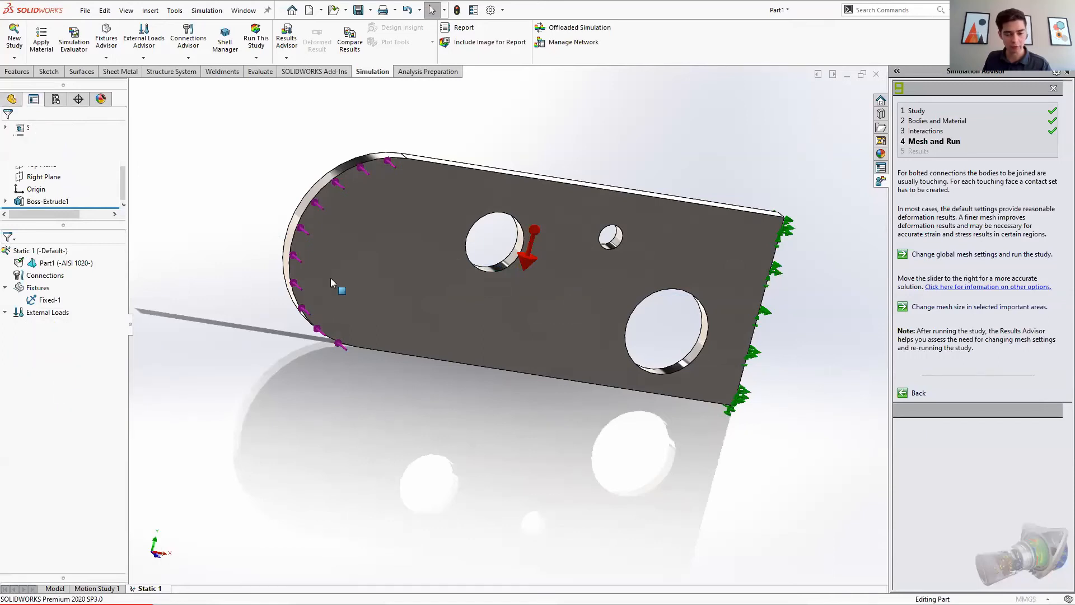
pyautogui.click(120, 248)
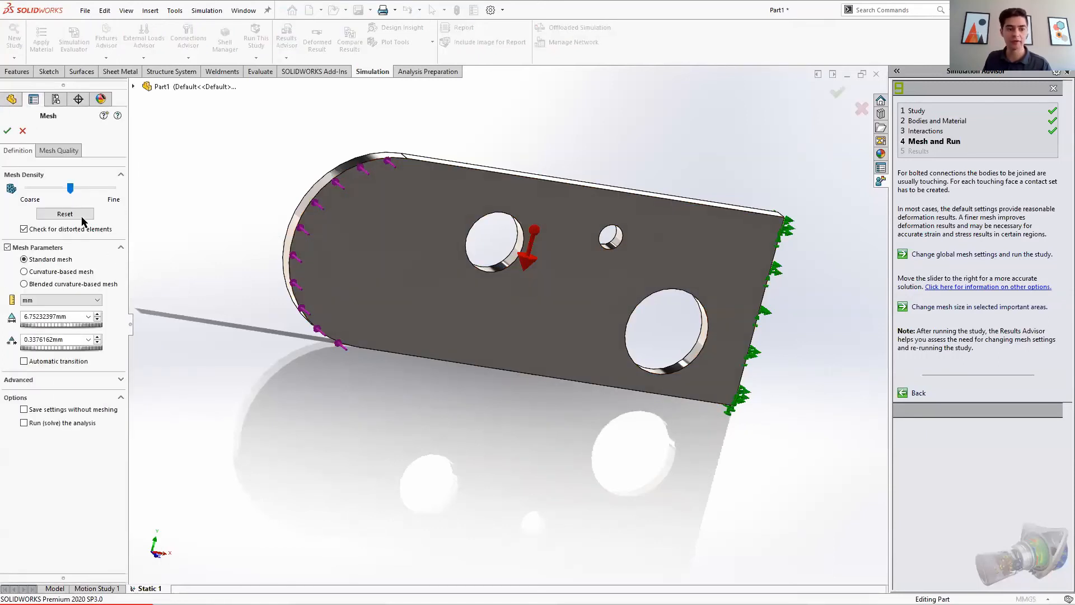
pyautogui.moveTo(87, 189)
pyautogui.mouseDown()
pyautogui.moveTo(108, 187)
pyautogui.moveTo(91, 189)
pyautogui.mouseUp()
pyautogui.click(69, 214)
pyautogui.click(8, 130)
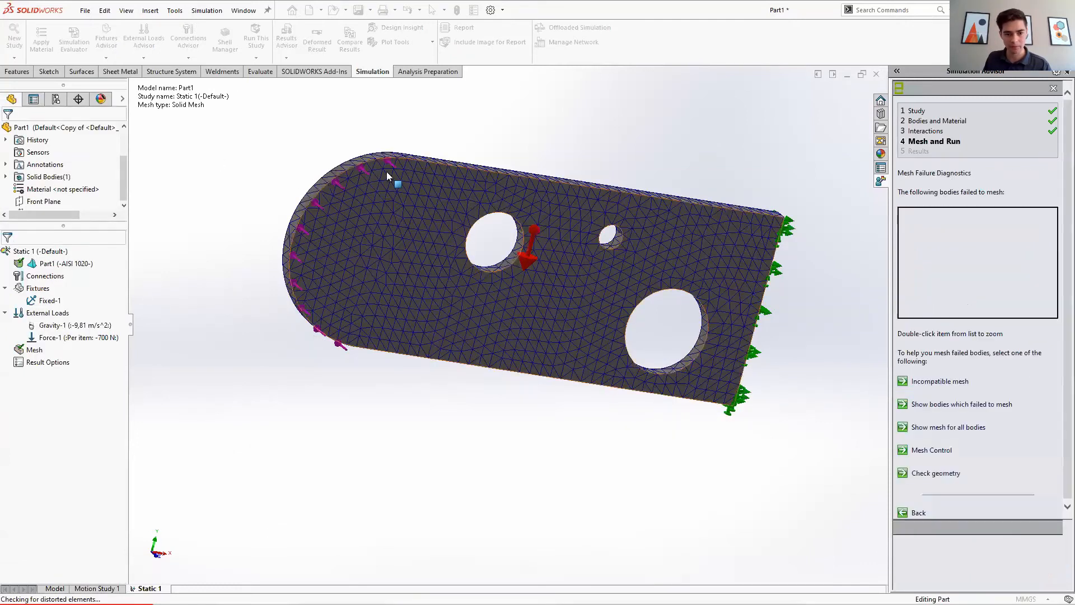
# Step: Recreate the mesh with the density slider moved fully to Fine
pyautogui.scroll(-5, 391, 179)
pyautogui.moveTo(411, 201); pyautogui.dragTo(488, 248, button='middle')
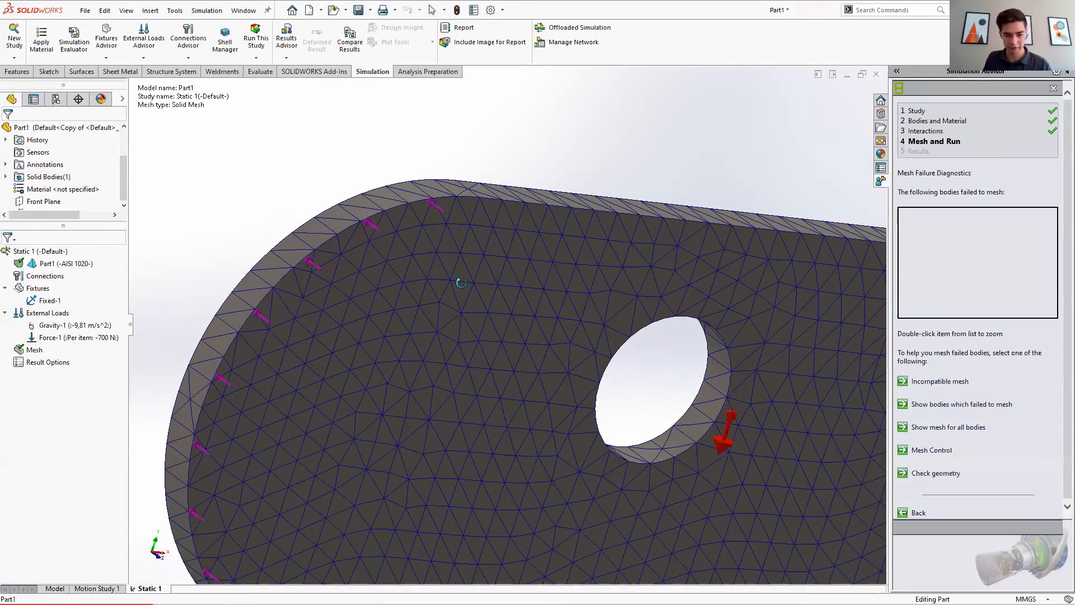
pyautogui.moveTo(461, 283); pyautogui.dragTo(457, 284, button='middle')
pyautogui.scroll(-6, 425, 257)
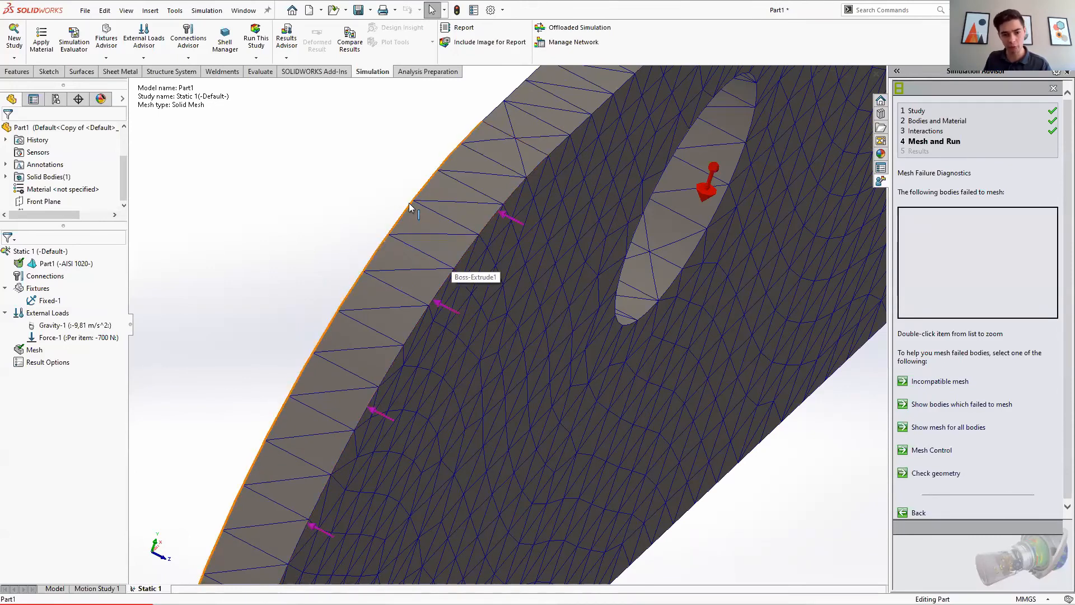
pyautogui.rightClick(33, 349)
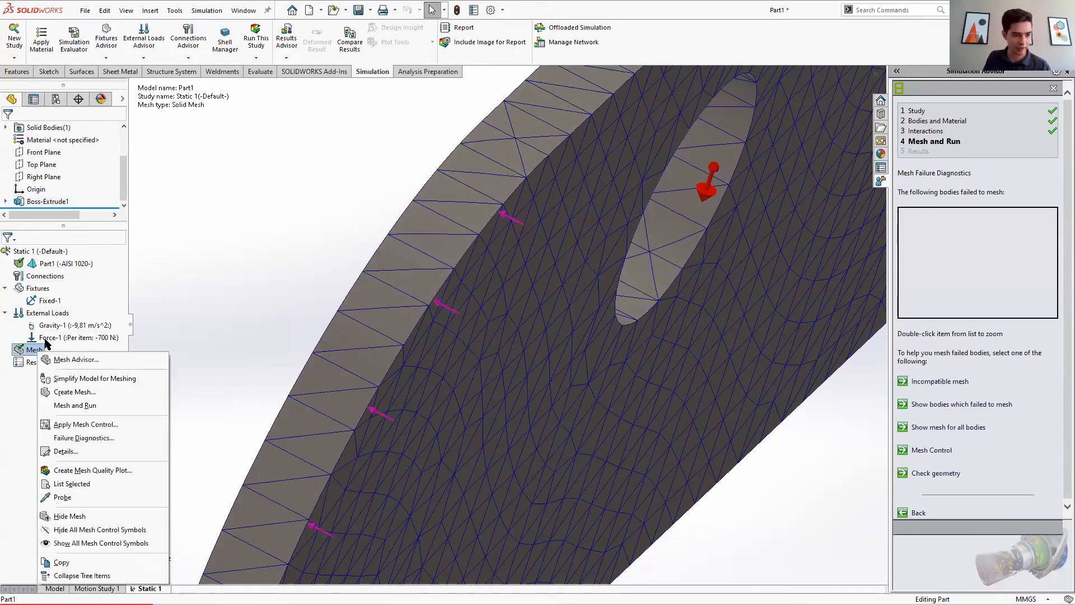
pyautogui.click(69, 391)
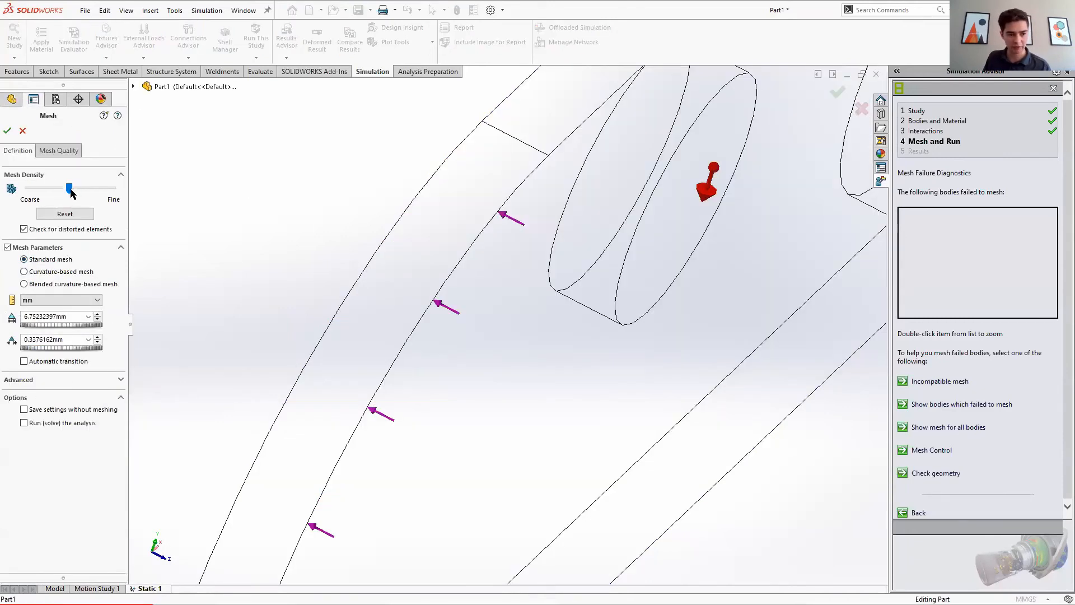
pyautogui.moveTo(70, 189); pyautogui.dragTo(132, 191)
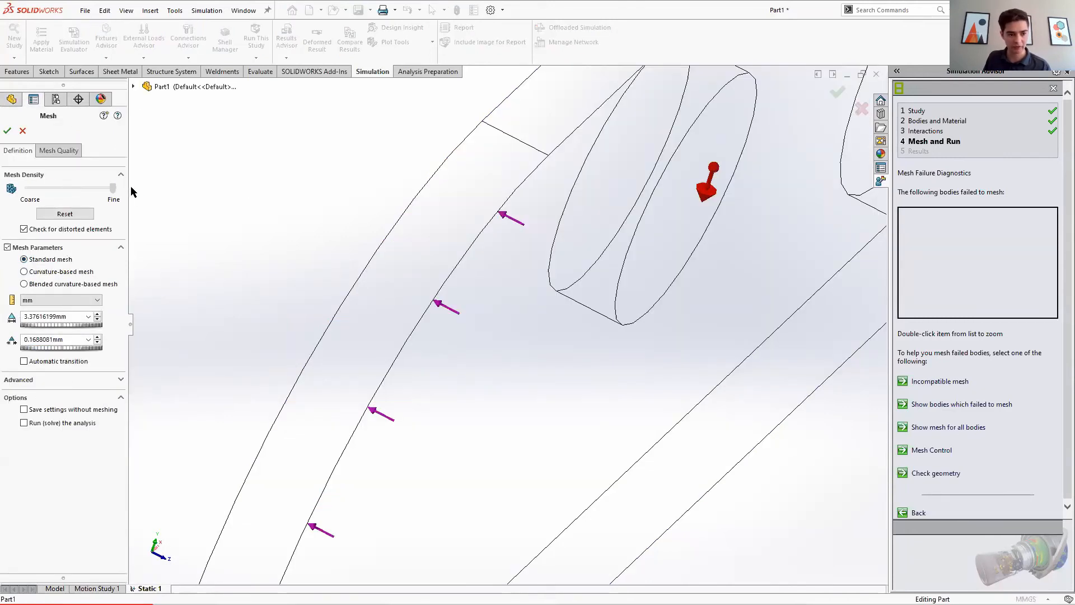
pyautogui.click(8, 132)
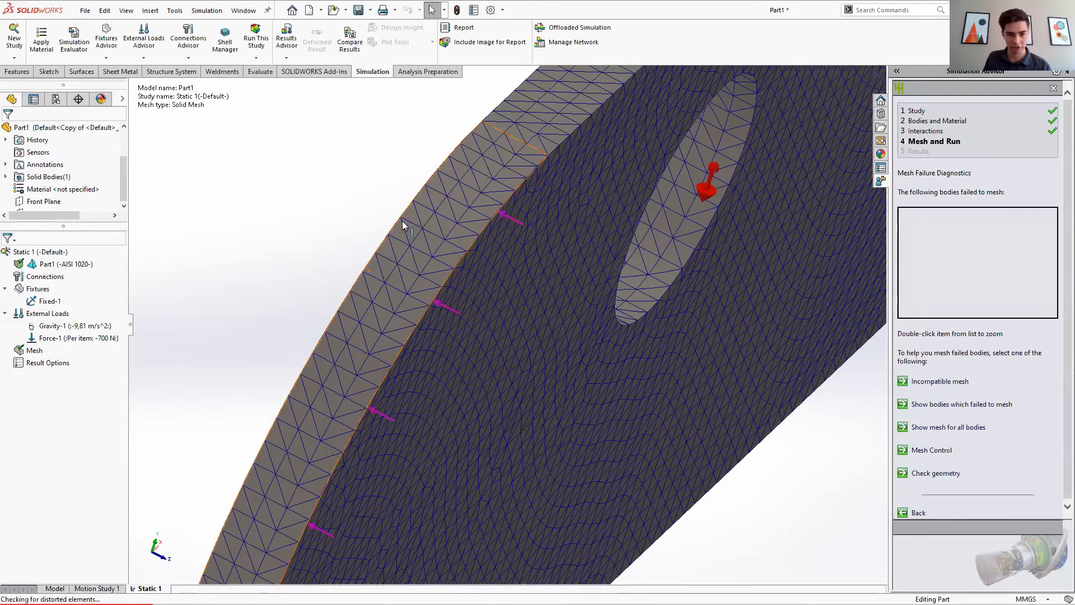
# Step: Run the static study and expand the solver status details
pyautogui.scroll(-6, 451, 253)
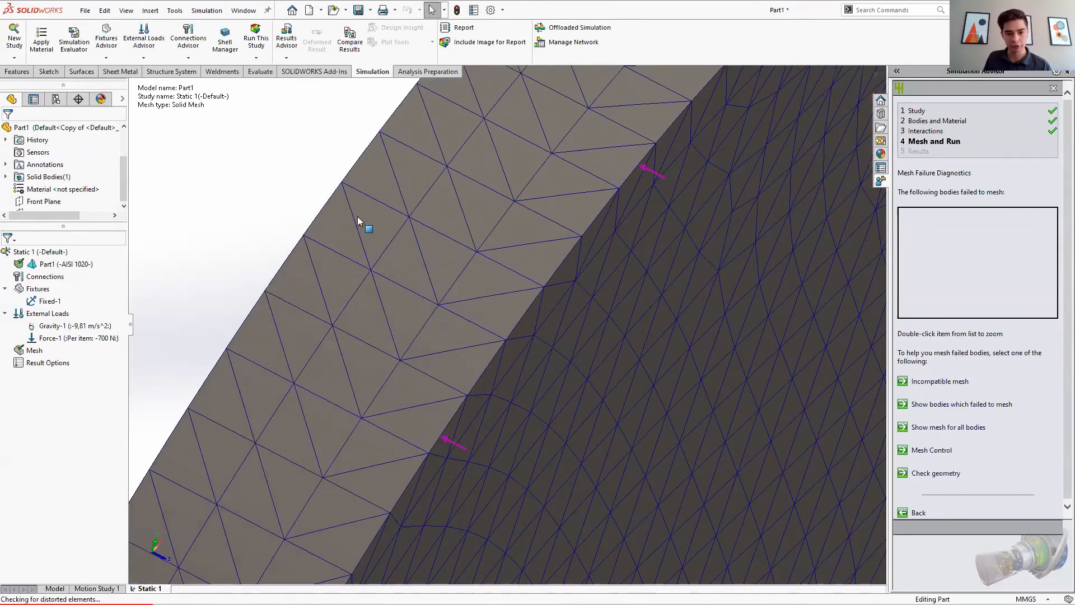
pyautogui.scroll(2, 553, 353)
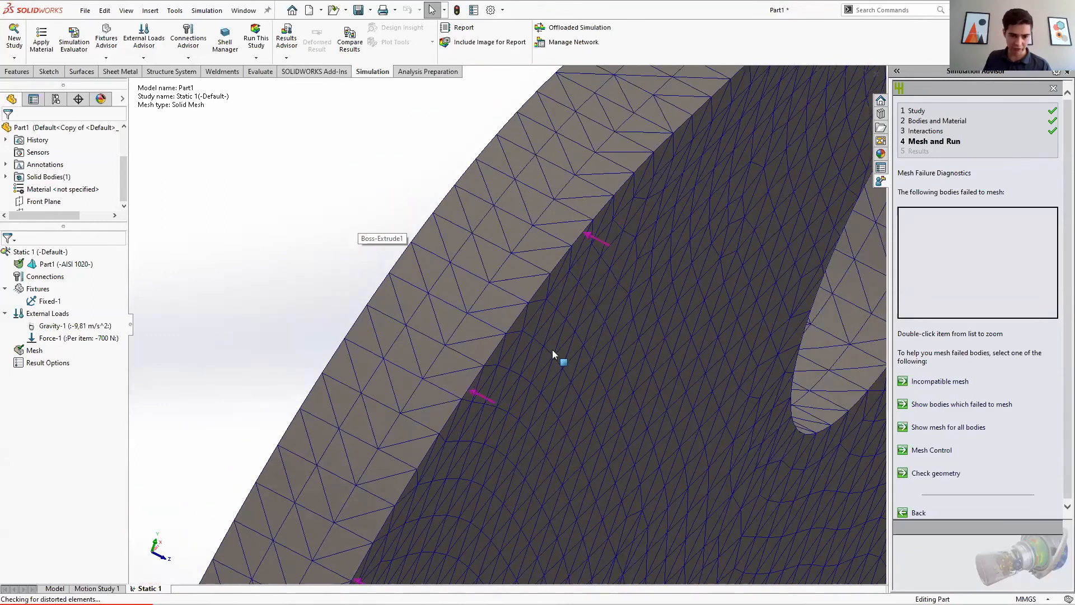
pyautogui.scroll(3, 457, 253)
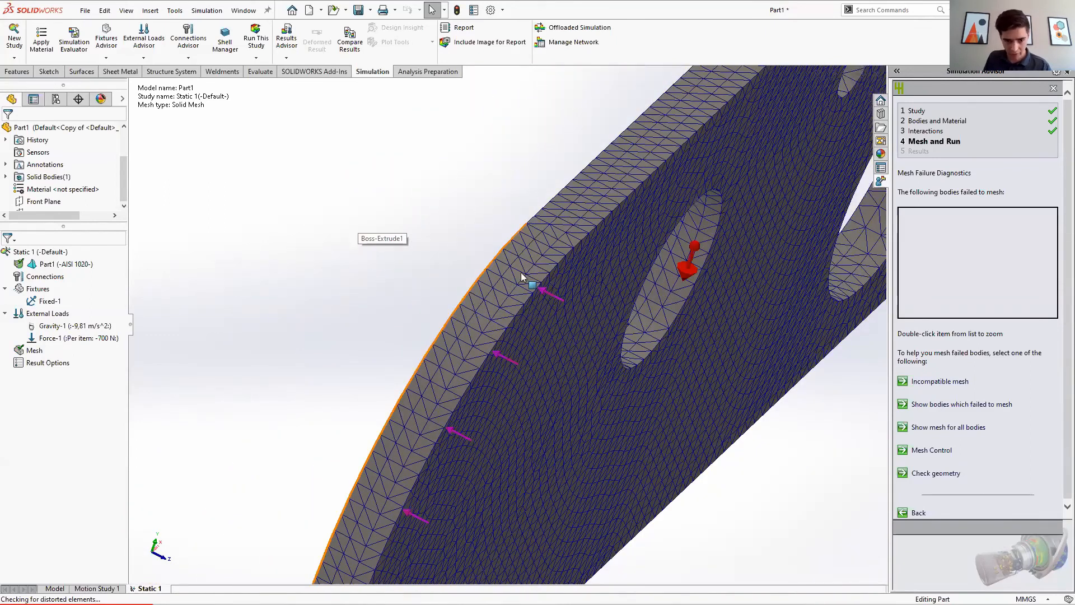
pyautogui.scroll(5, 465, 308)
pyautogui.moveTo(588, 391); pyautogui.dragTo(722, 257, button='middle')
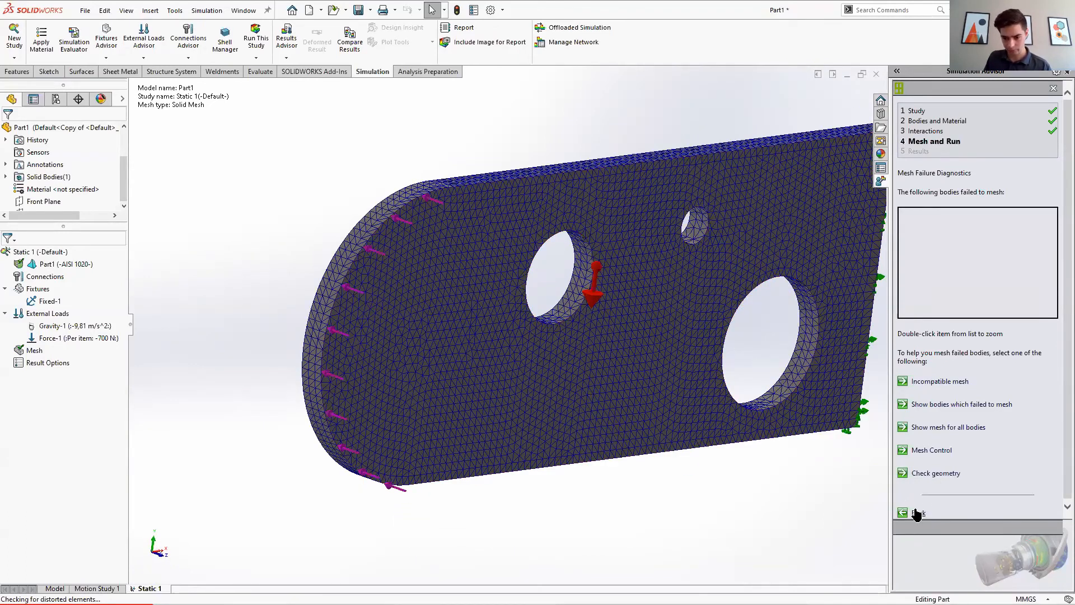
pyautogui.click(261, 35)
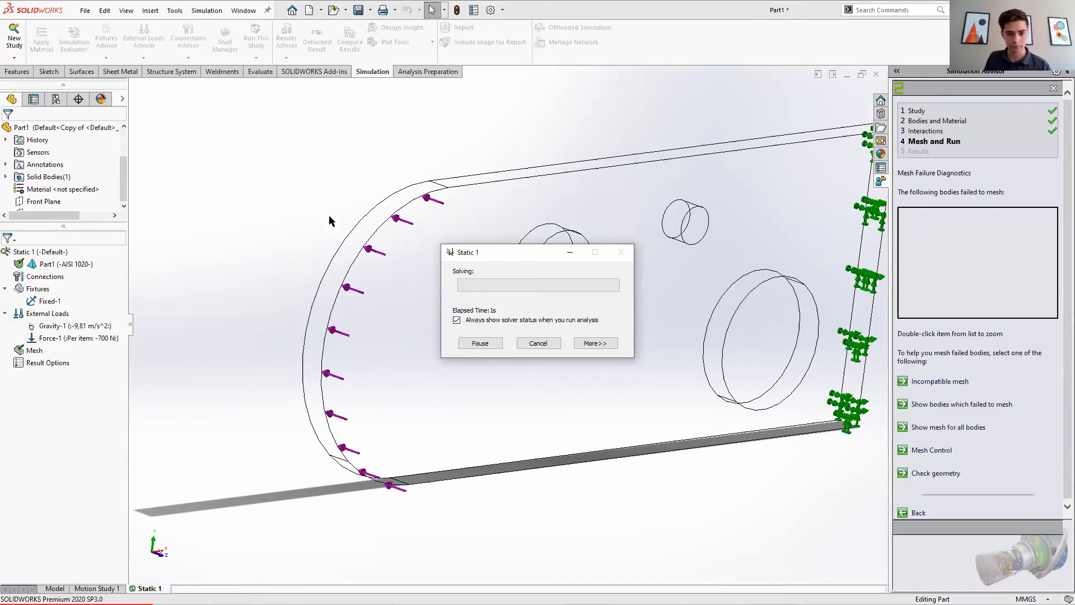
pyautogui.click(591, 344)
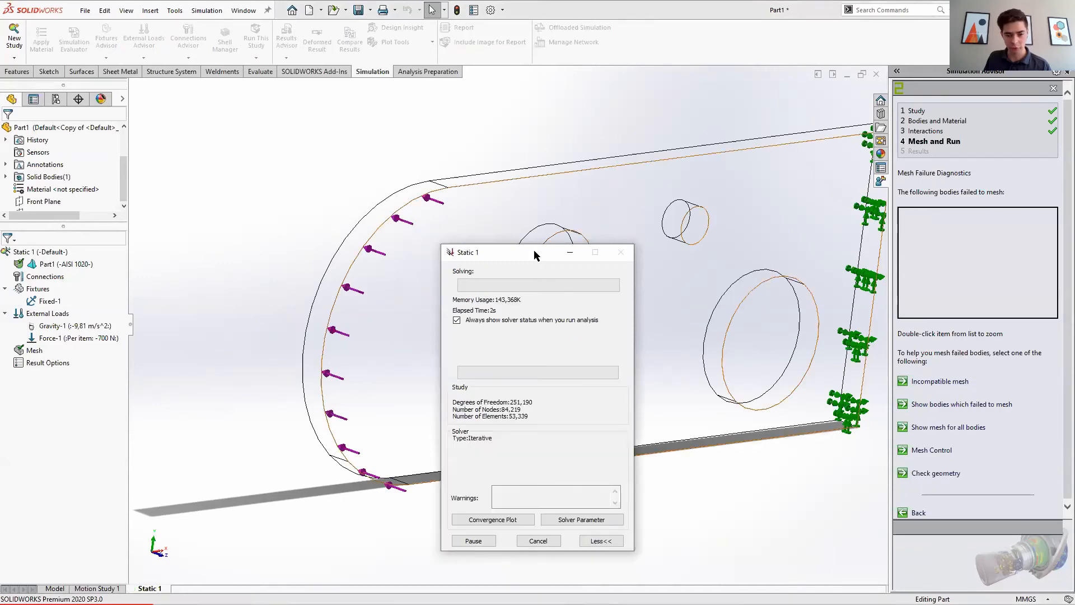
pyautogui.moveTo(533, 249); pyautogui.dragTo(541, 219)
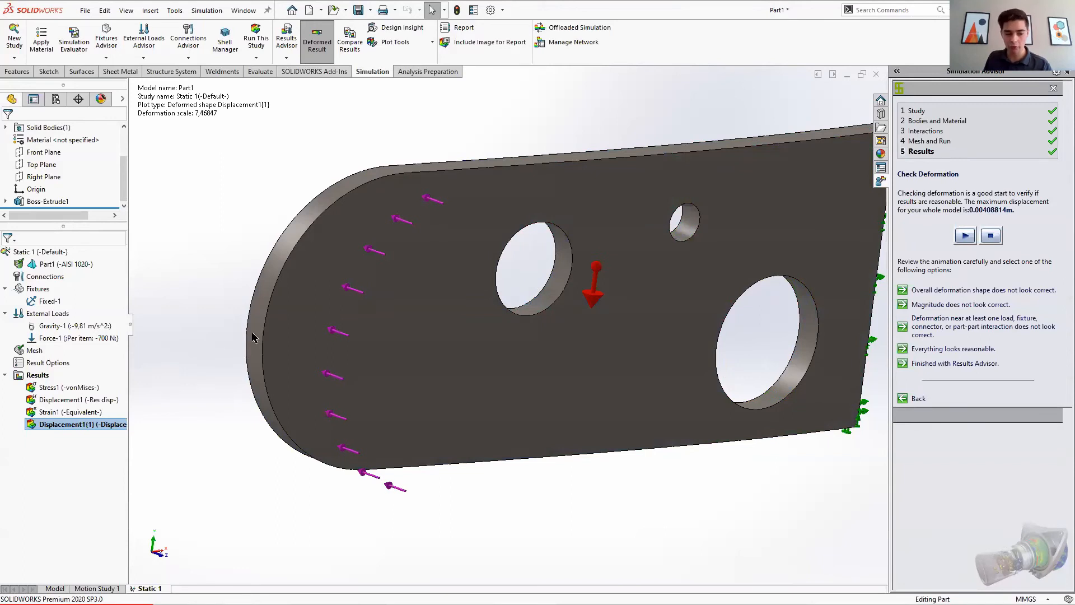
# Step: Examine the deformed shape of the plate from several angles and display the von Mises stress plot
pyautogui.scroll(2, 679, 378)
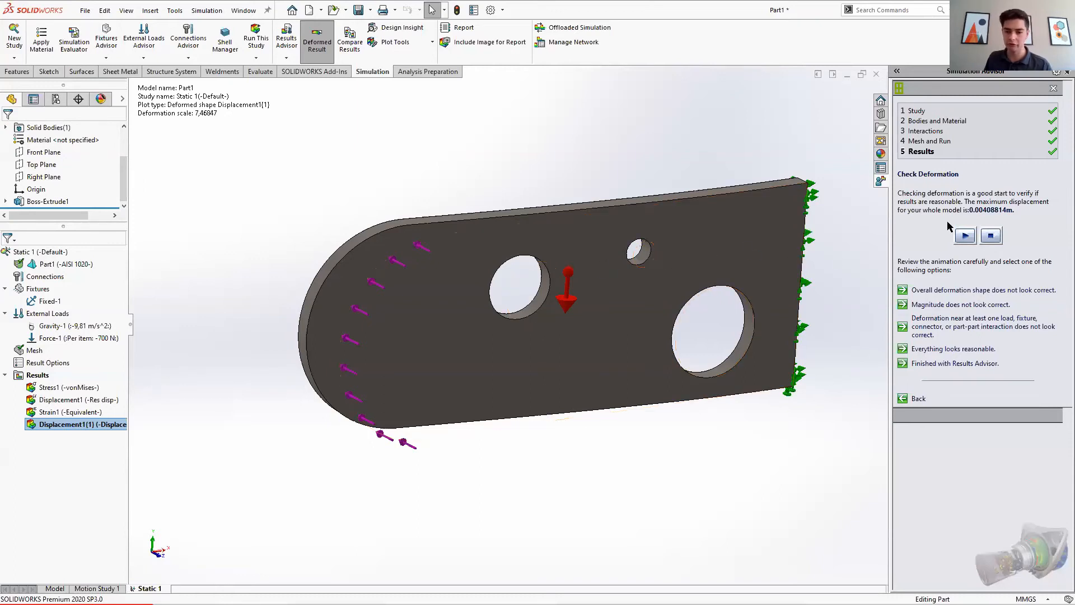
pyautogui.scroll(2, 694, 305)
pyautogui.moveTo(445, 301); pyautogui.dragTo(439, 458, button='middle')
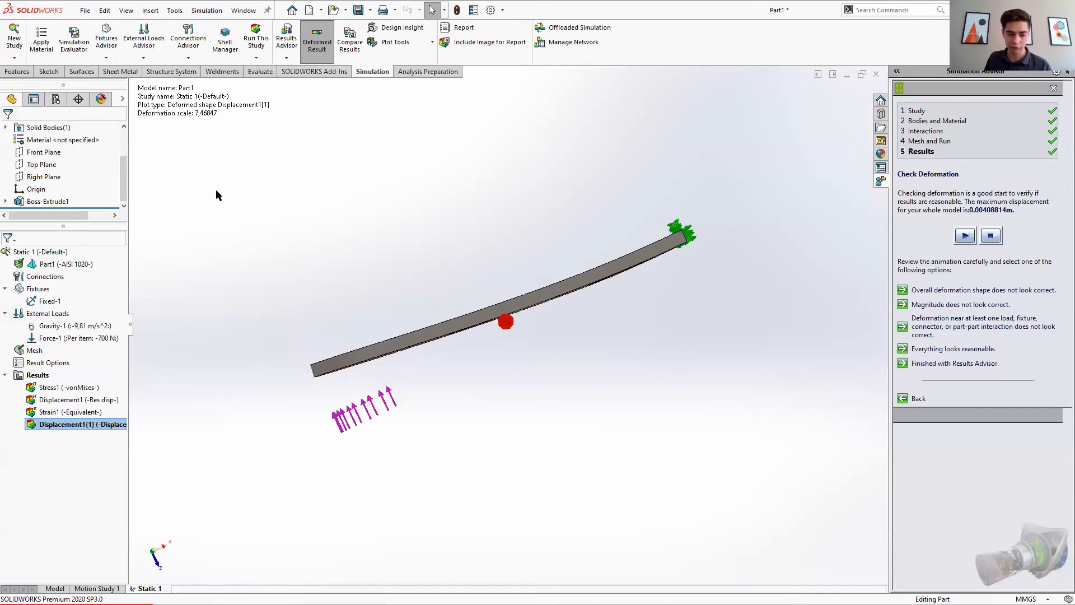
pyautogui.moveTo(482, 377); pyautogui.dragTo(394, 329, button='middle')
pyautogui.click(89, 387)
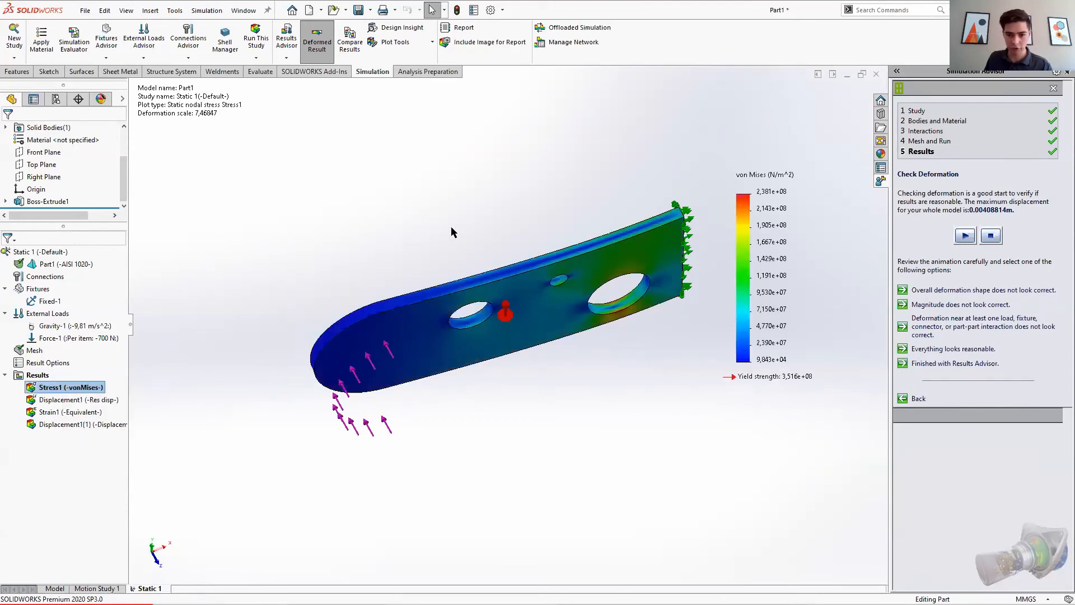
pyautogui.moveTo(358, 246); pyautogui.dragTo(516, 245, button='middle')
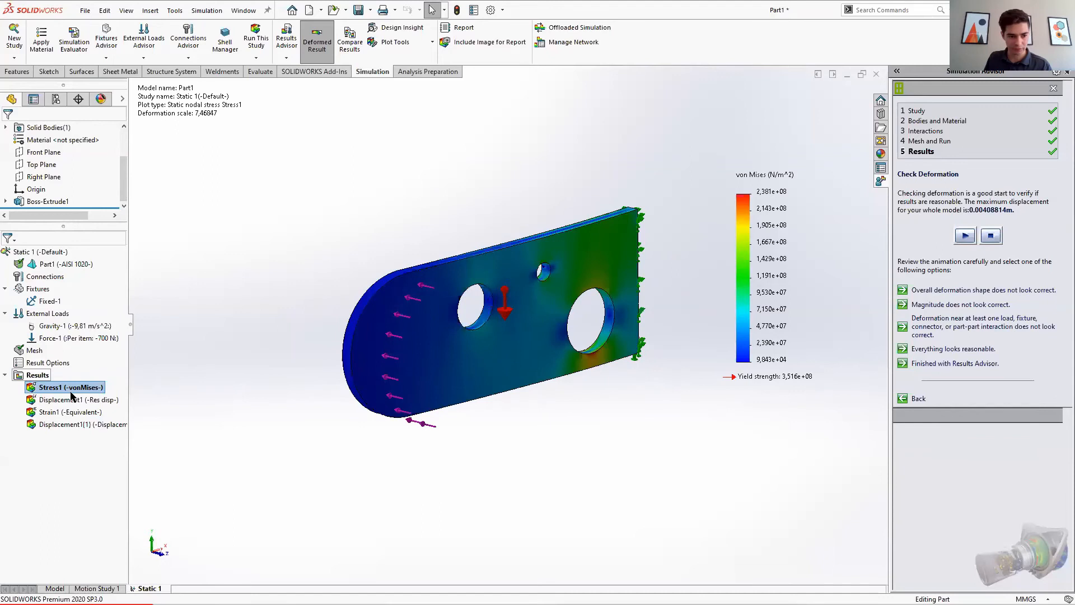
# Step: Show the displacement plot, inspect it from several angles, and confirm in the Results Advisor that everything looks reasonable
pyautogui.rightClick(83, 404)
pyautogui.click(95, 411)
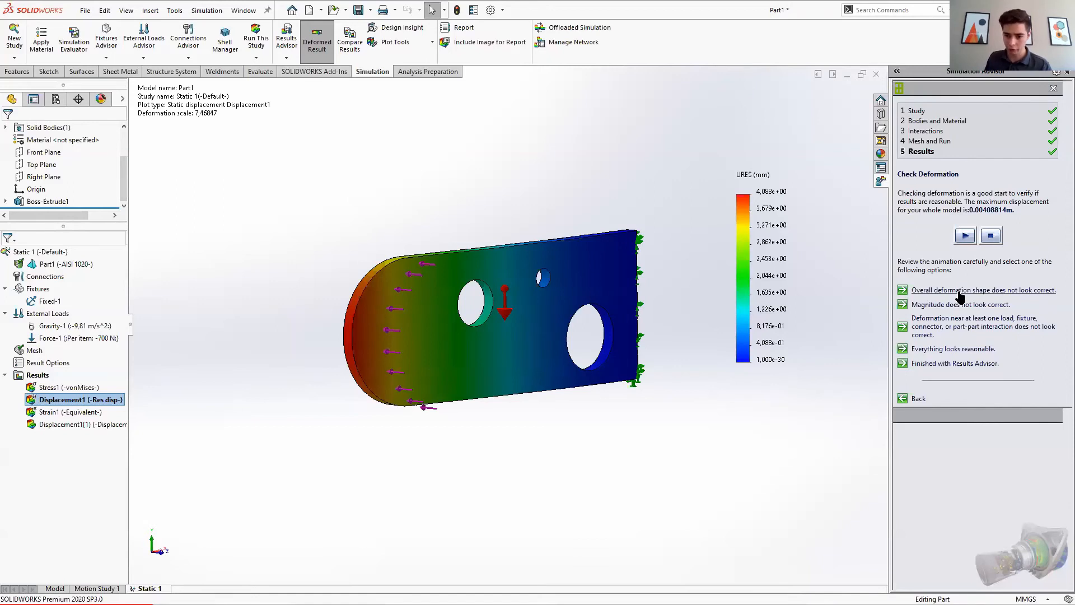
pyautogui.moveTo(647, 392); pyautogui.dragTo(670, 467, button='middle')
pyautogui.moveTo(437, 297); pyautogui.dragTo(425, 386, button='middle')
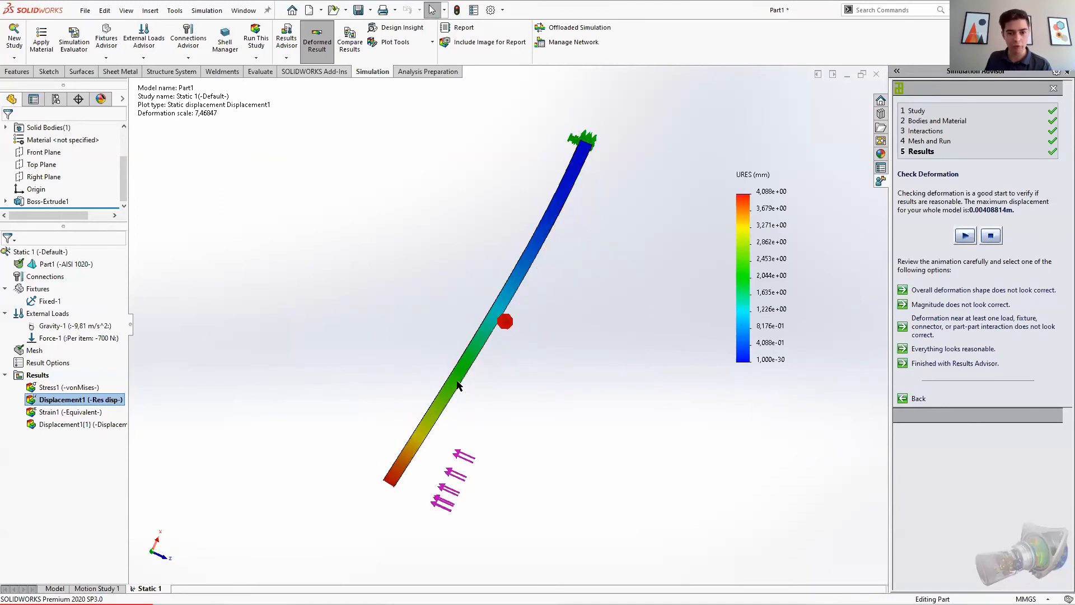
pyautogui.moveTo(442, 357); pyautogui.dragTo(441, 218, button='middle')
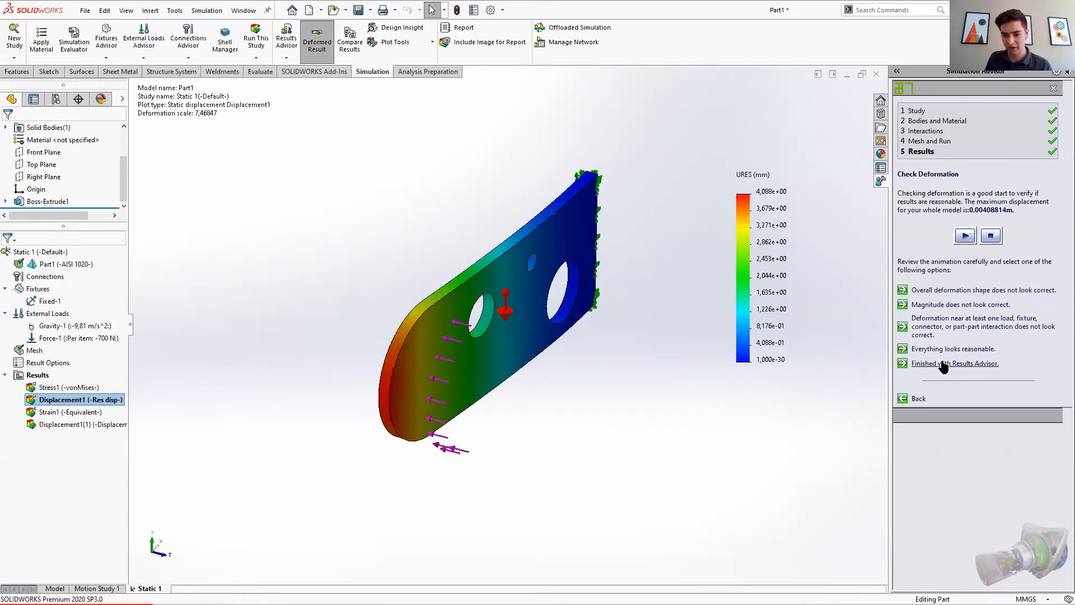
pyautogui.click(969, 349)
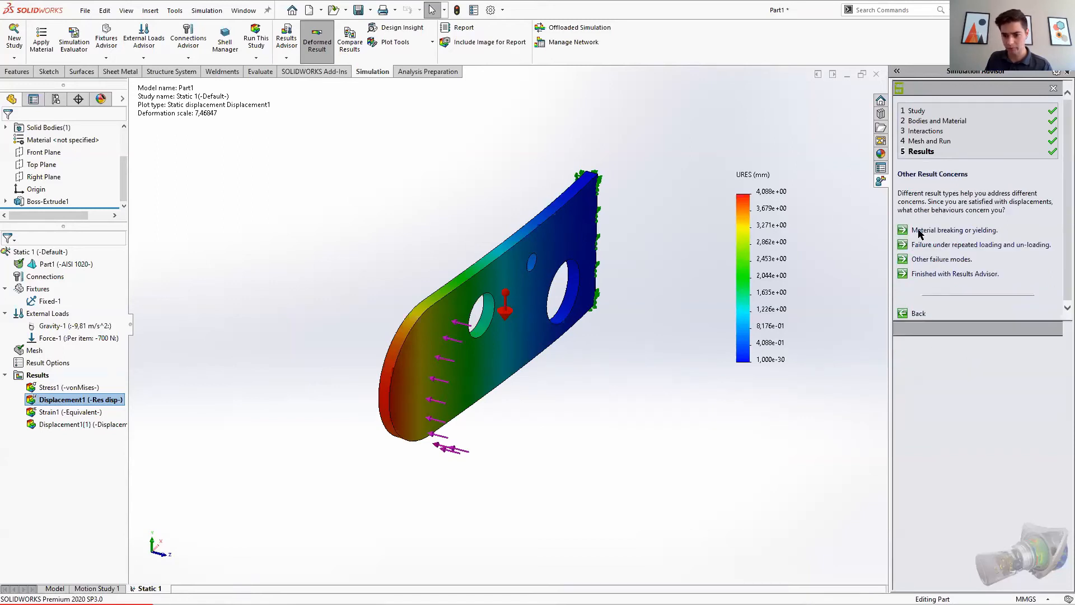
# Step: Show the von Mises stress plot again and finish with the Results Advisor
pyautogui.rightClick(45, 386)
pyautogui.click(67, 398)
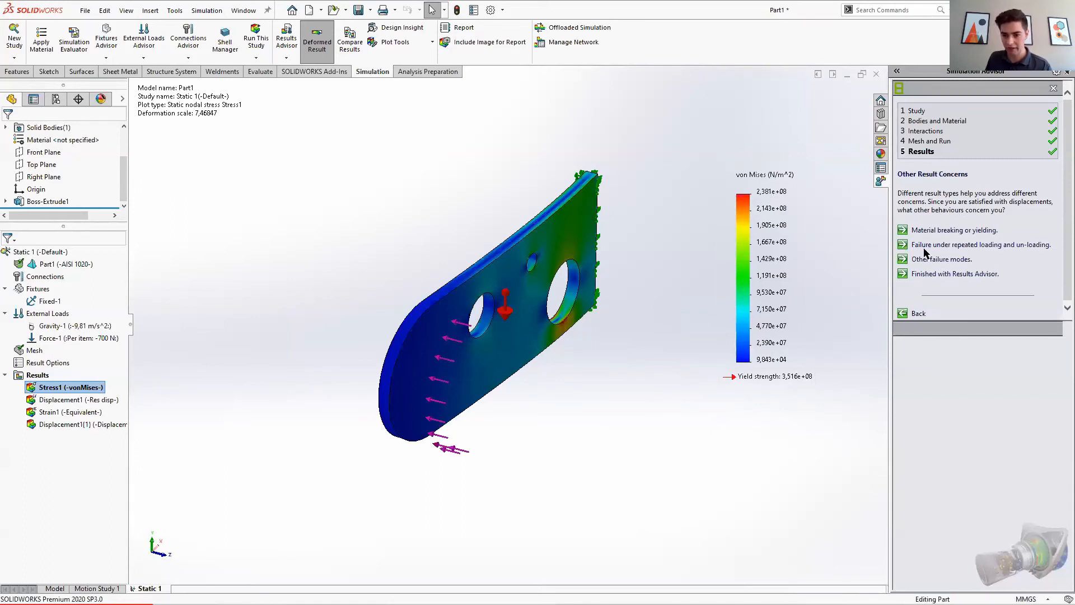
pyautogui.click(955, 276)
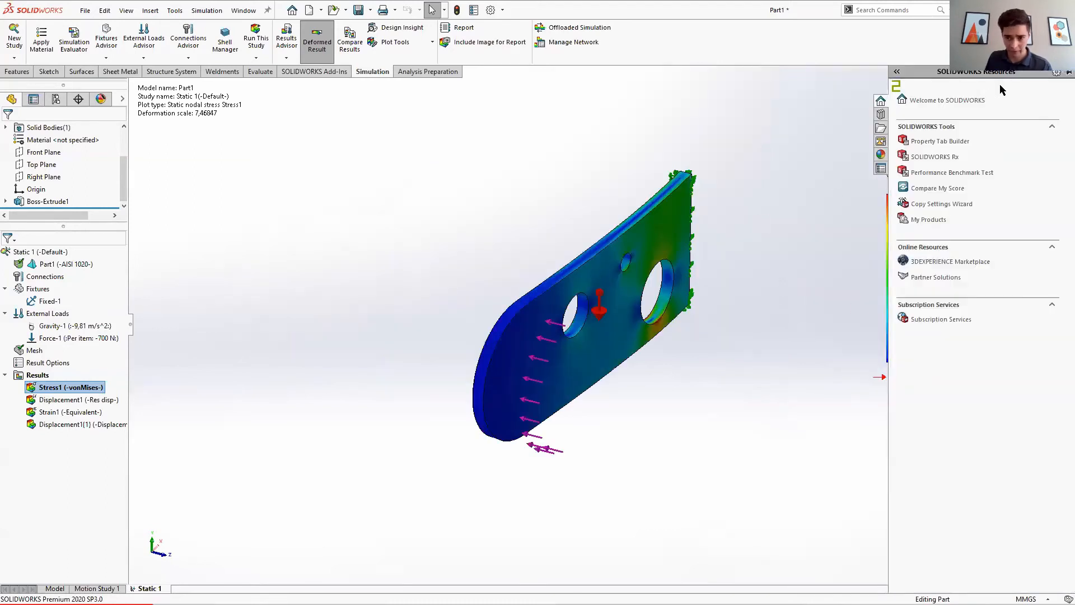
# Step: Open the Simulation tutorials from the Simulation help
pyautogui.moveTo(700, 397); pyautogui.dragTo(697, 363, button='middle')
pyautogui.scroll(-2, 786, 339)
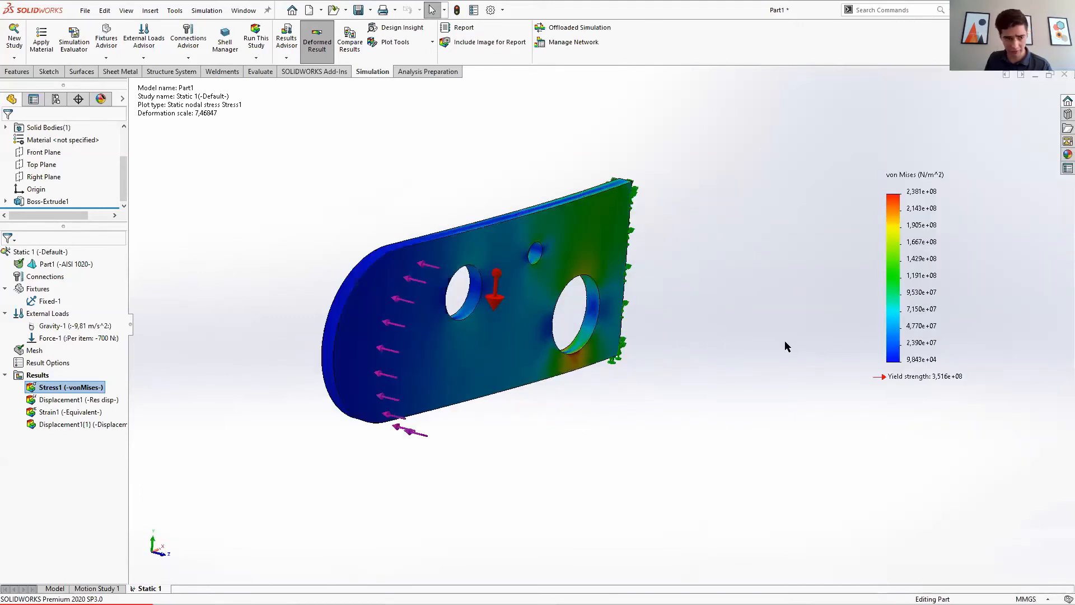
pyautogui.scroll(1, 785, 341)
pyautogui.scroll(-1, 336, 255)
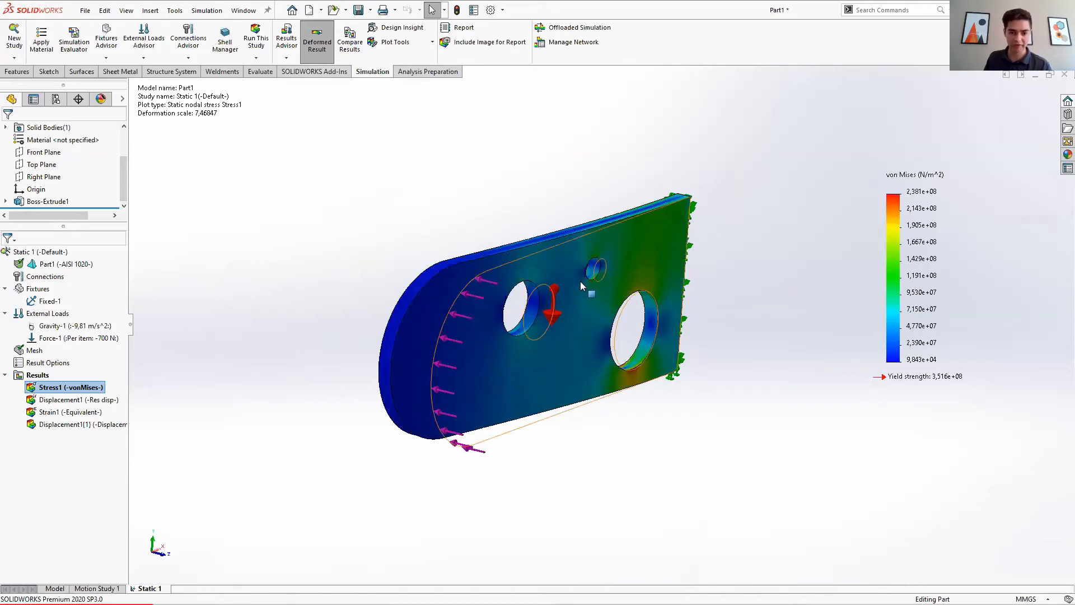
pyautogui.click(213, 12)
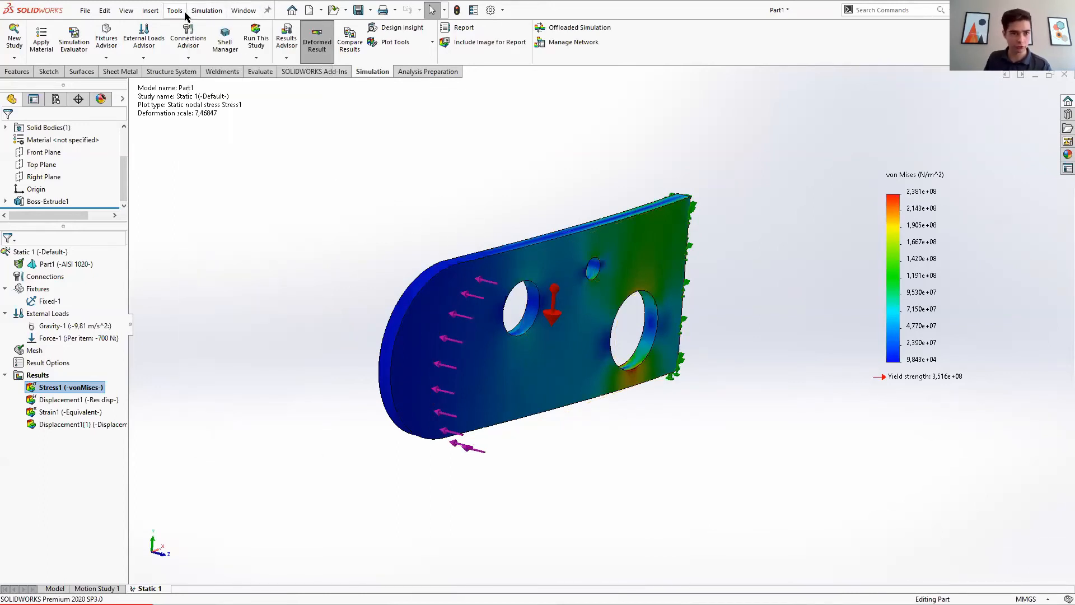
pyautogui.moveTo(203, 10)
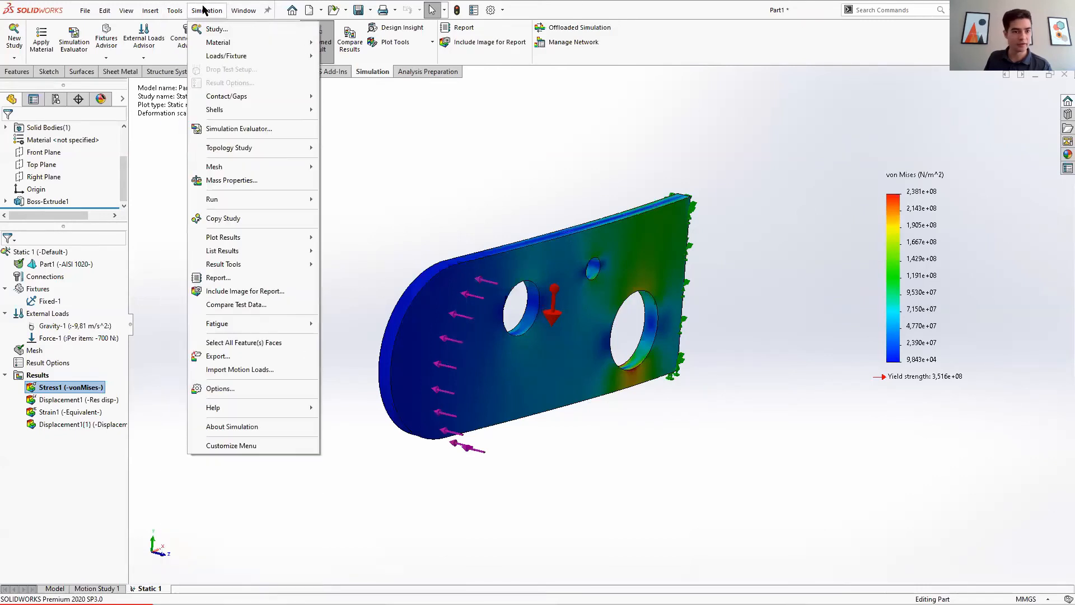
pyautogui.moveTo(297, 407)
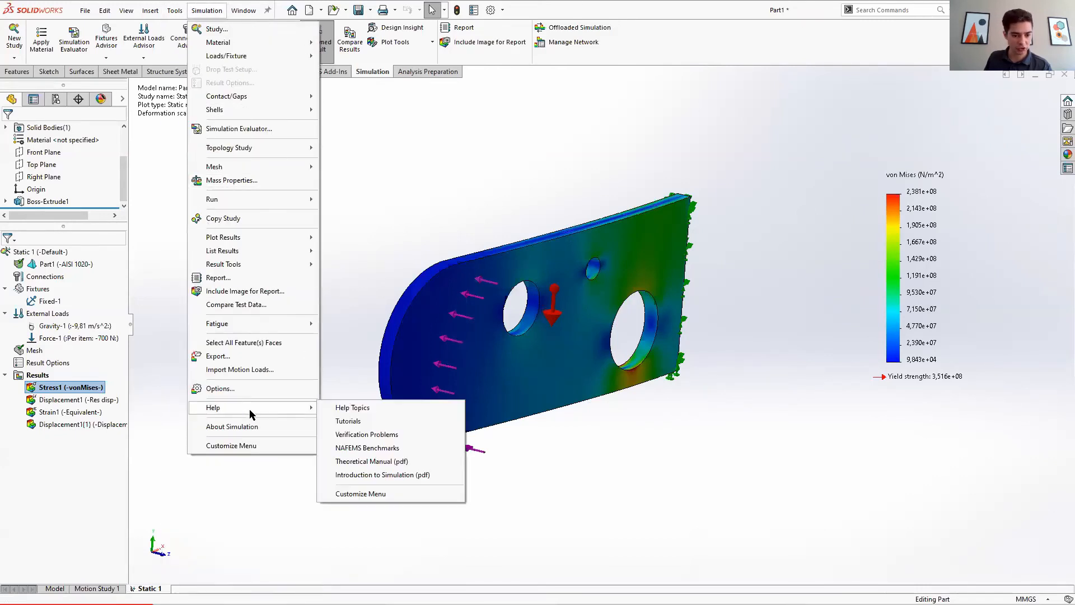
pyautogui.click(368, 424)
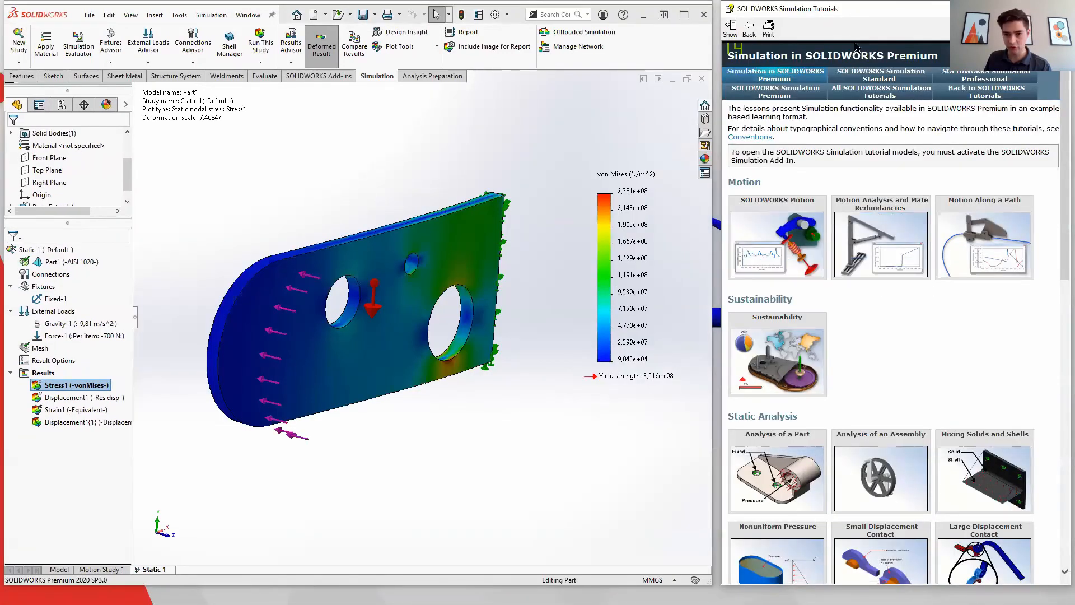
# Step: Browse the Premium, Standard and all Simulation tutorial lists and the static analysis lessons, then close the tutorials window
pyautogui.click(876, 77)
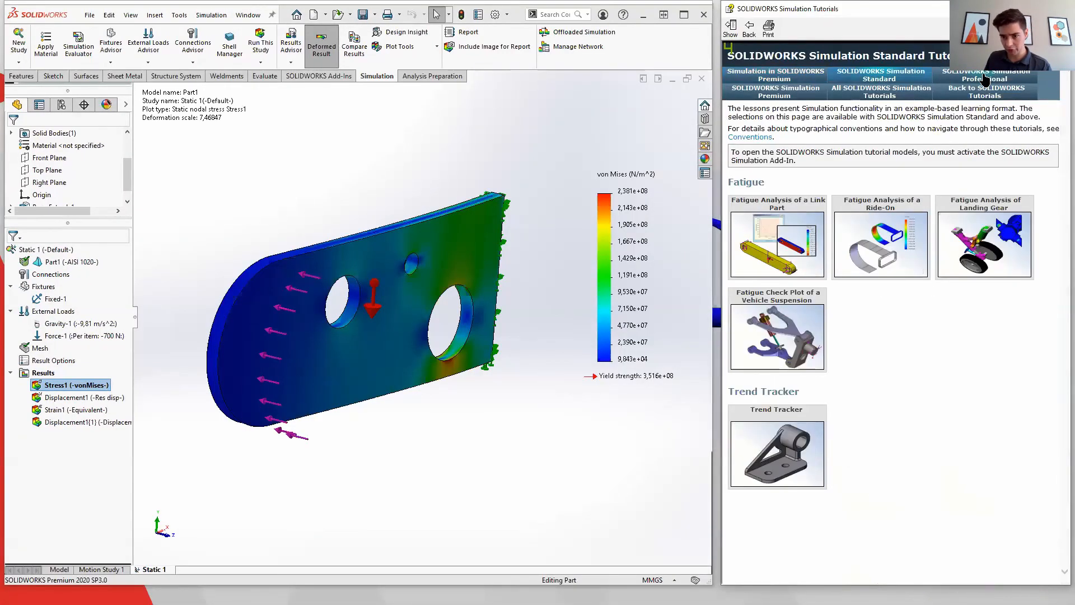
pyautogui.click(985, 76)
pyautogui.click(799, 94)
pyautogui.click(879, 91)
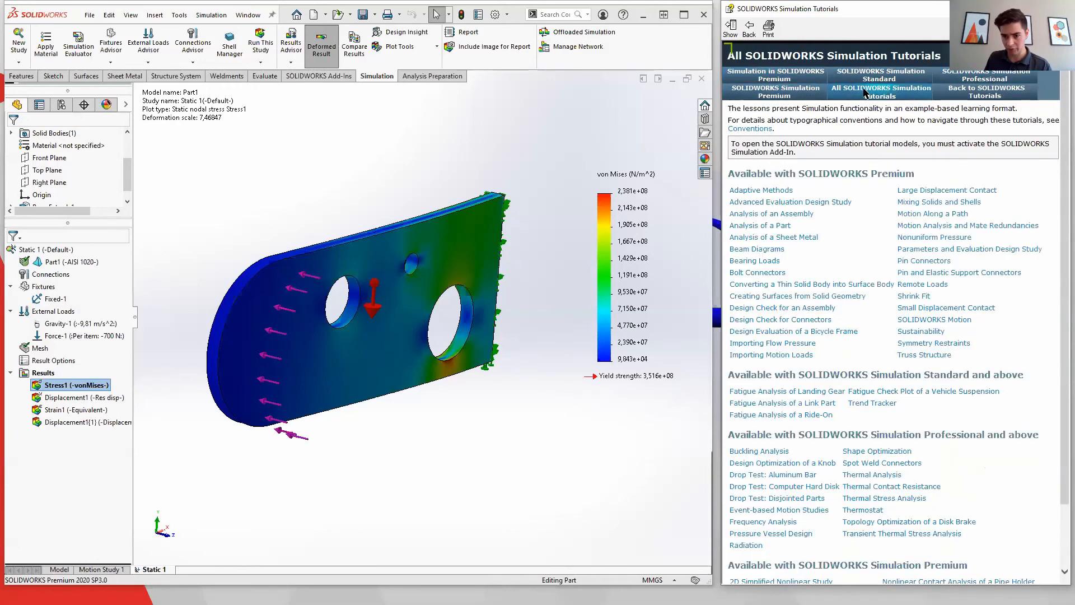
pyautogui.click(775, 77)
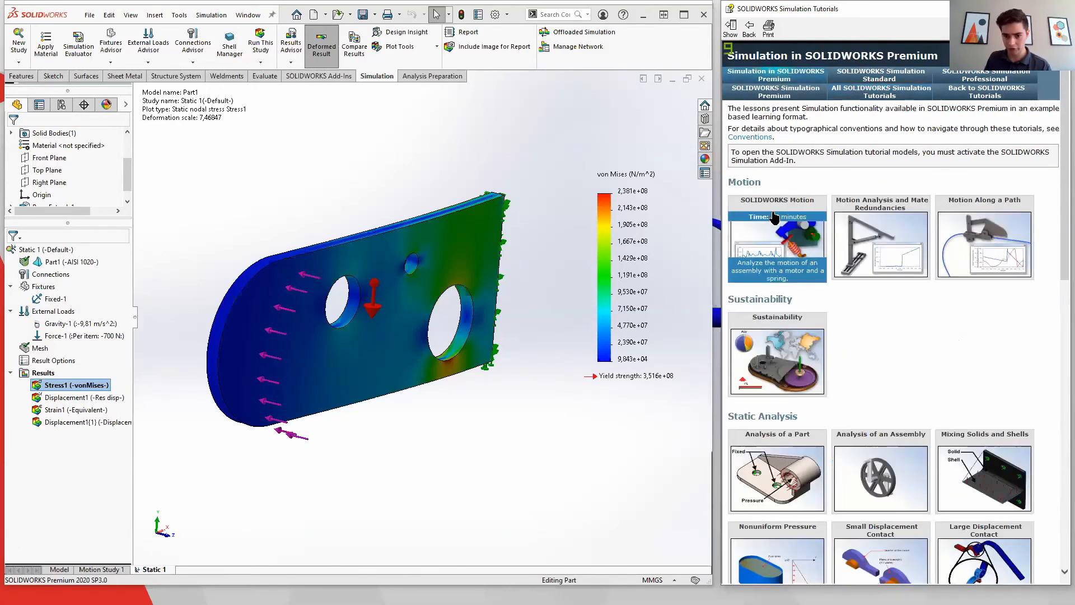
pyautogui.scroll(-6, 764, 250)
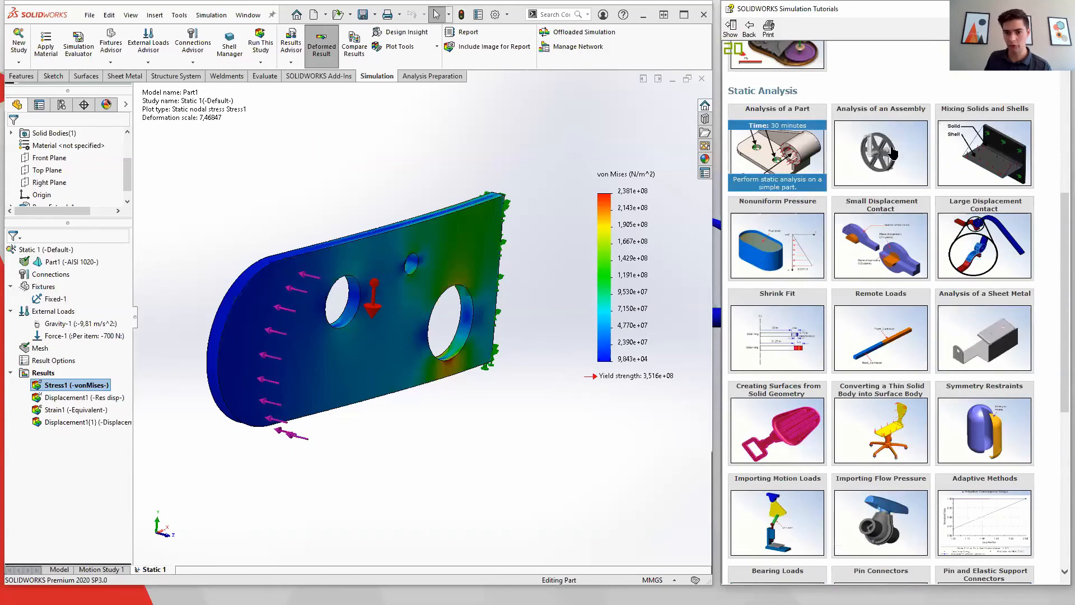
pyautogui.scroll(-6, 857, 420)
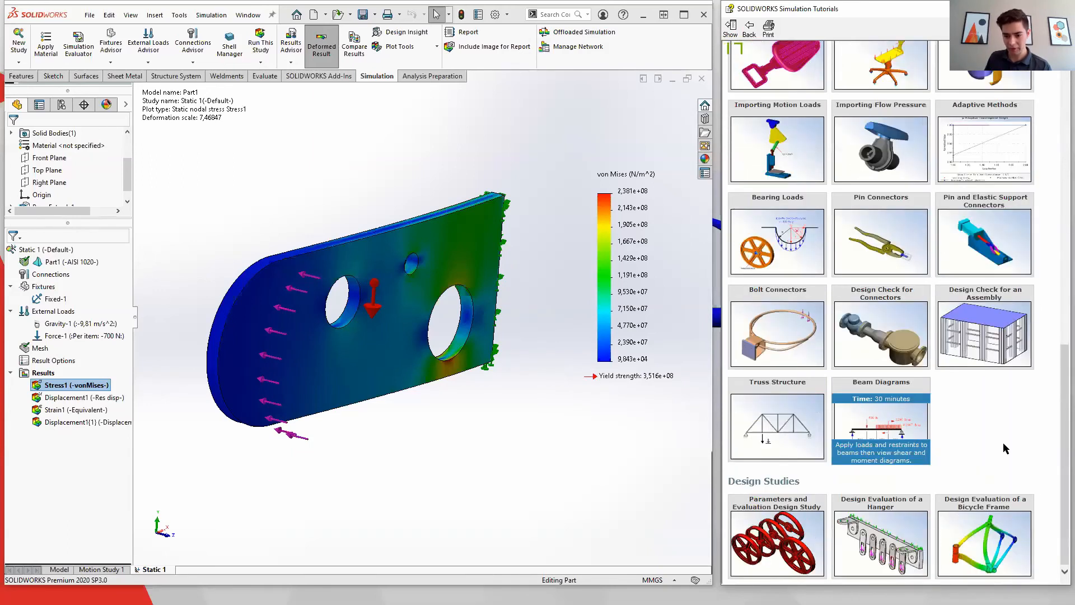
pyautogui.click(1058, 9)
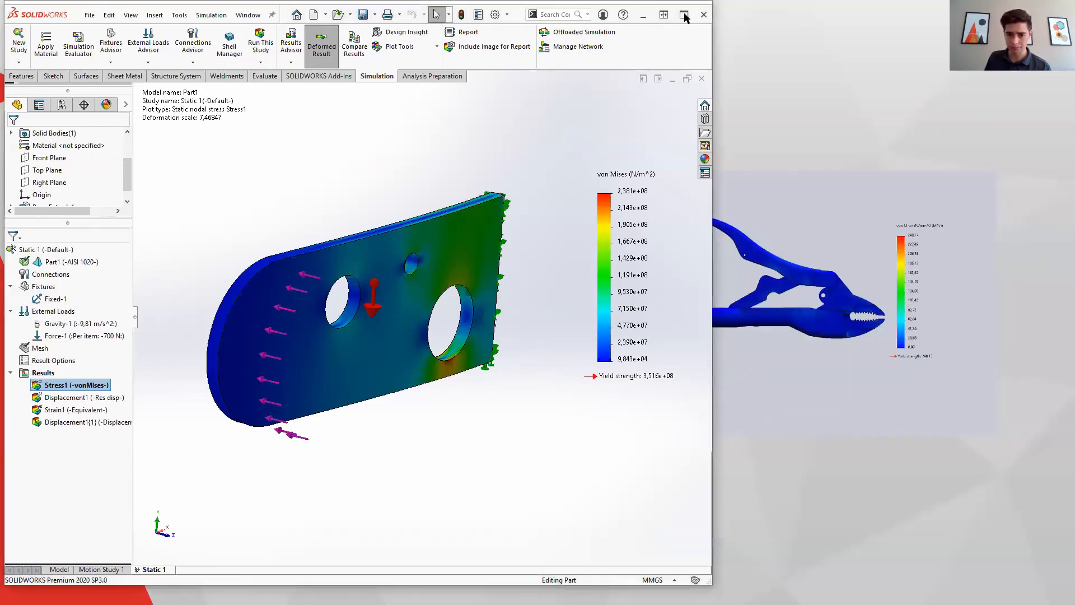
pyautogui.click(644, 17)
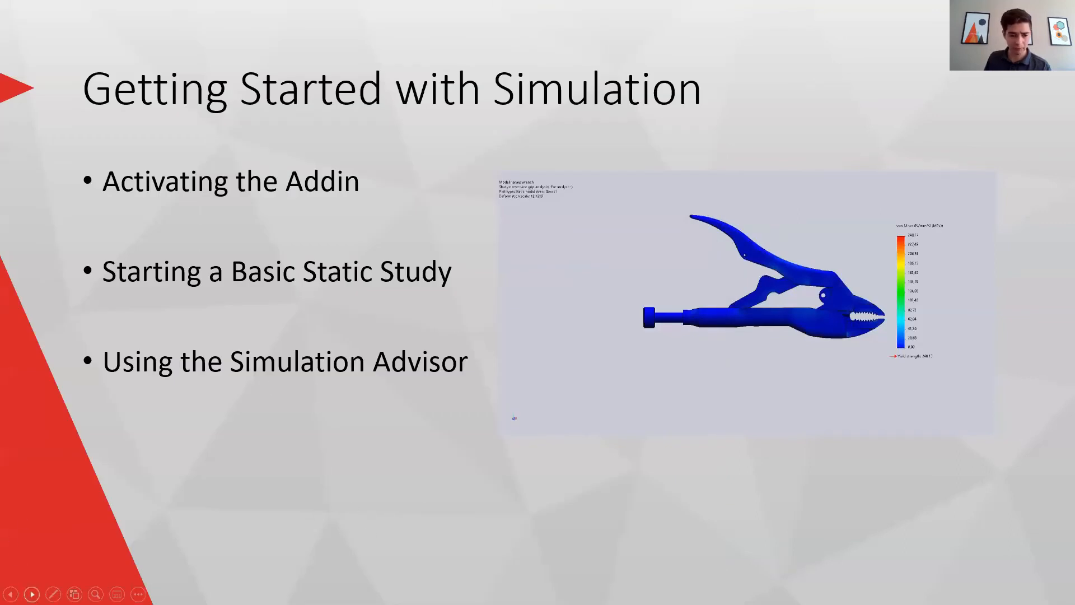
pyautogui.click(32, 594)
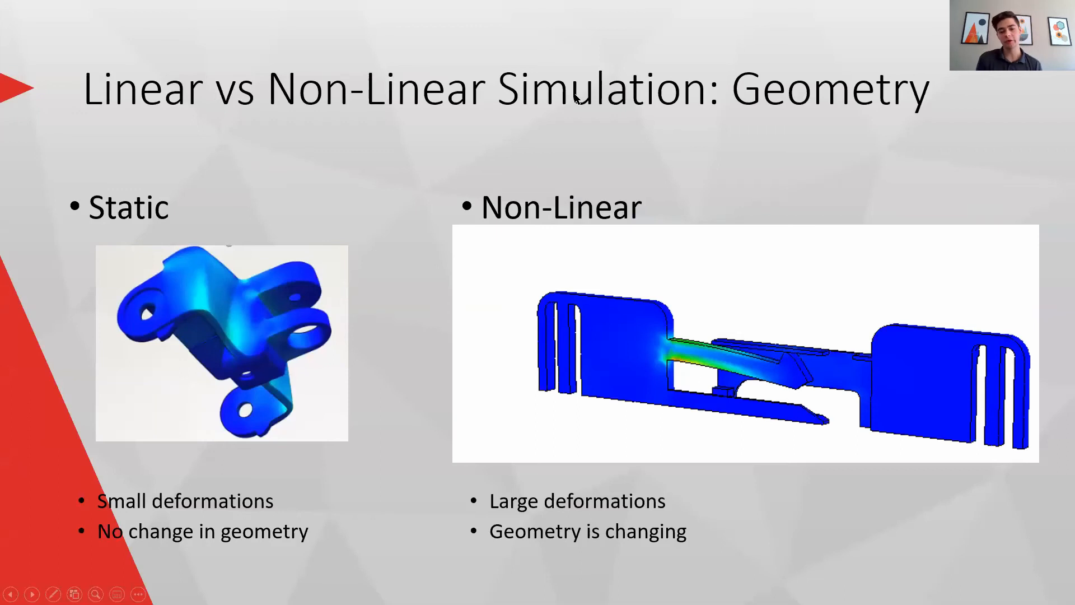